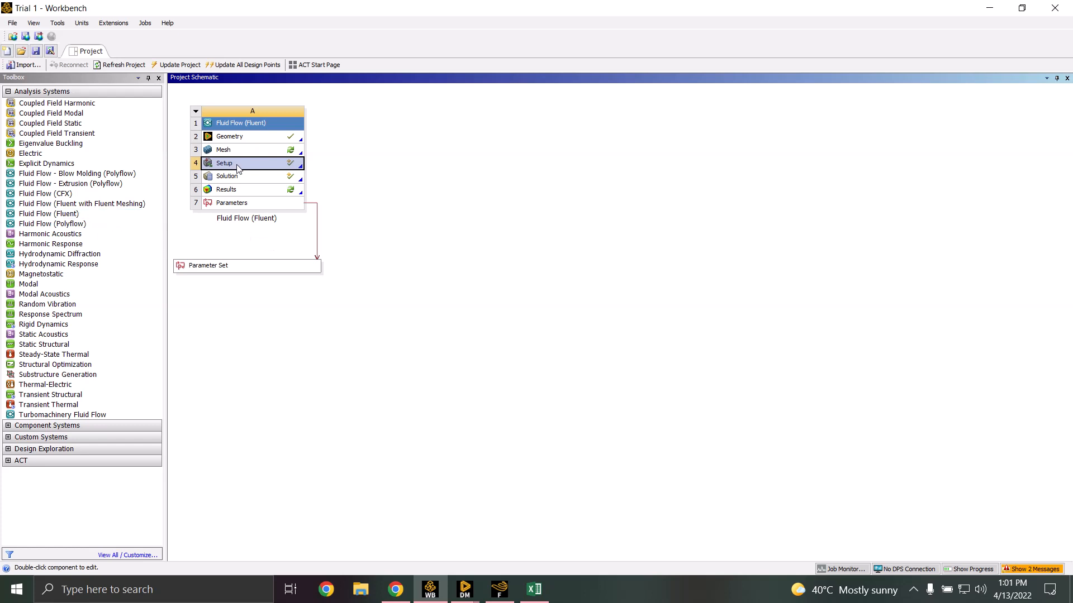
# Select the Fluid Flow Geometry cell and bring the open DesignModeler window to the front
pyautogui.click(266, 139)
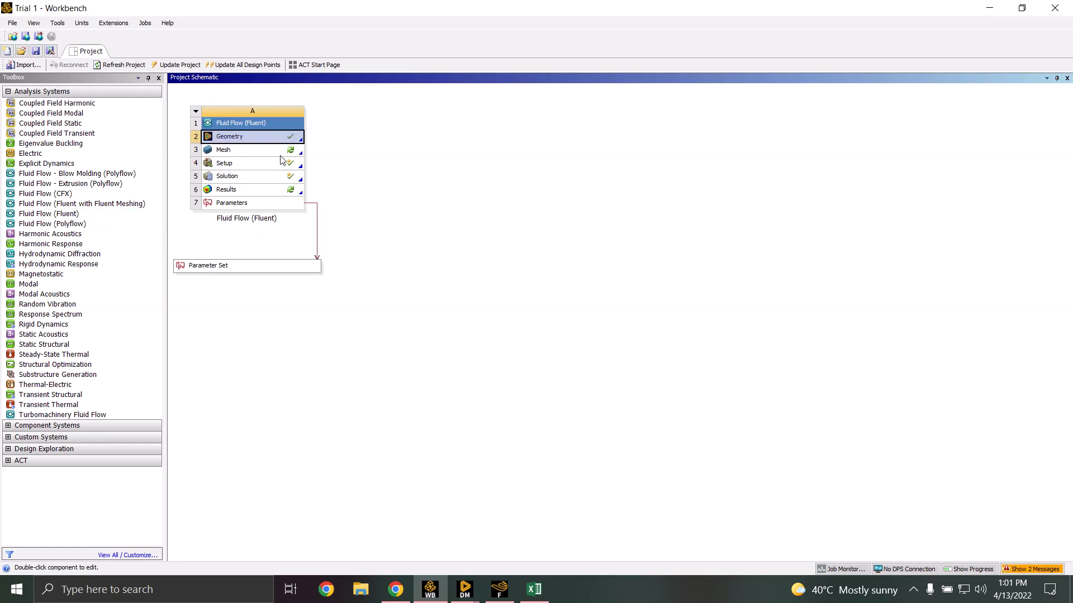
pyautogui.moveTo(464, 590)
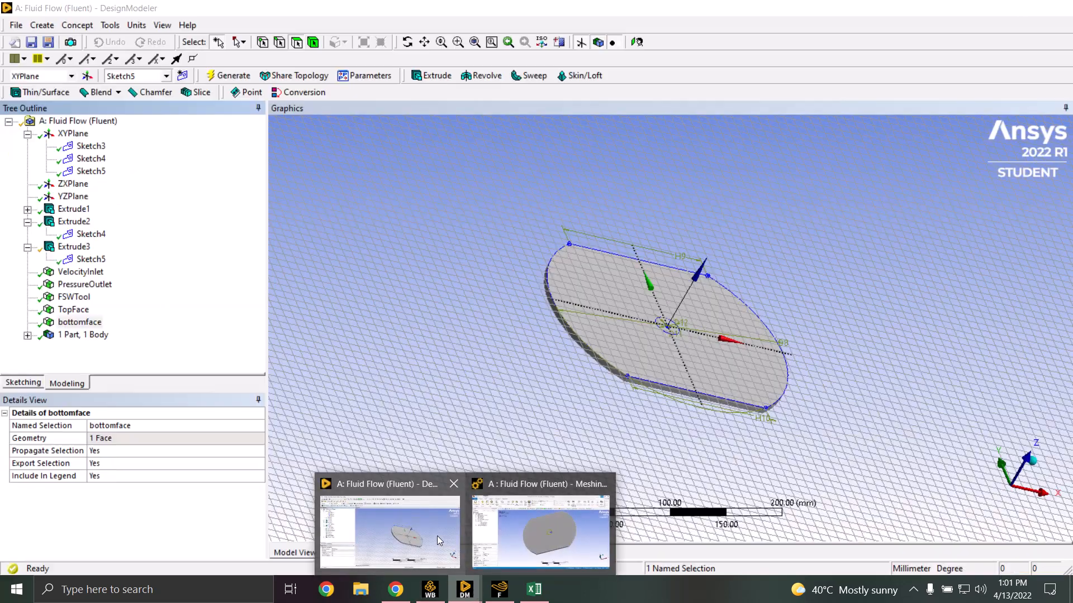
pyautogui.click(437, 535)
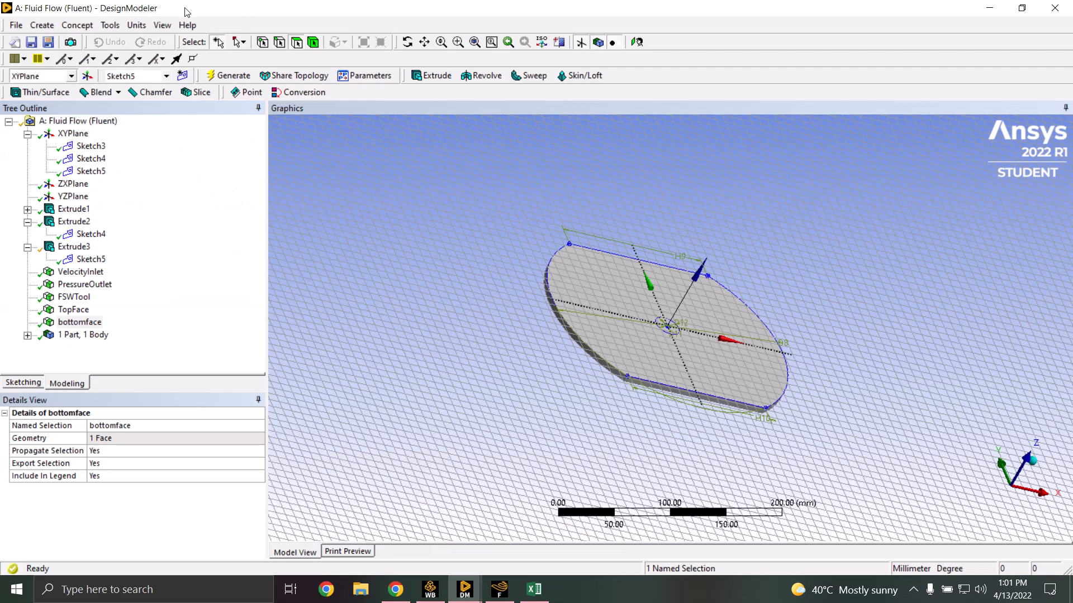
# Check the units, view the XY plane face-on, and display Sketch3's D8 240 mm, H9/H10 144 mm dimensions
pyautogui.click(137, 25)
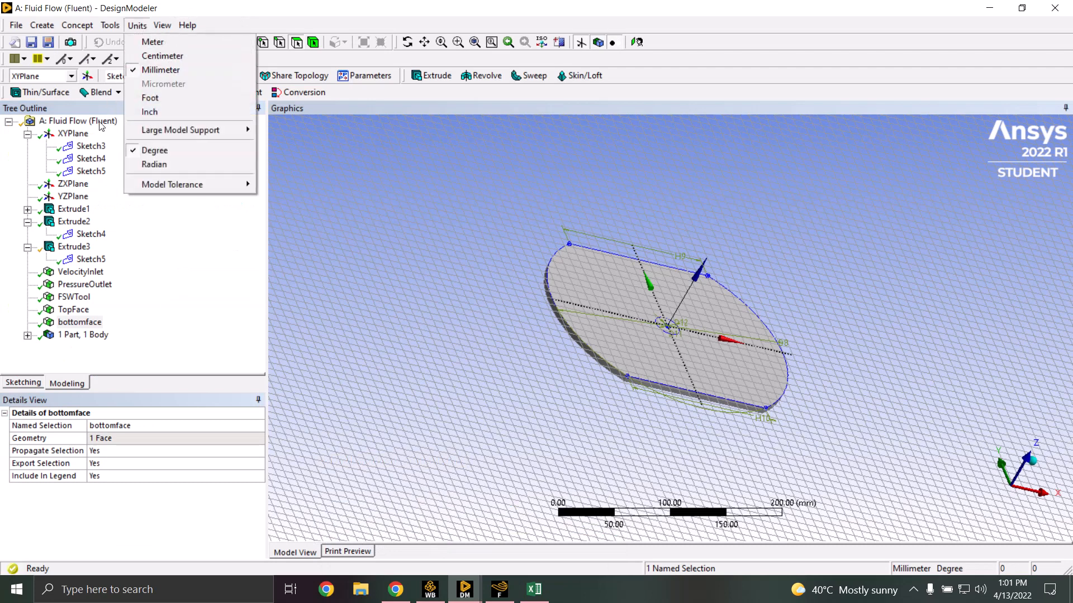
pyautogui.click(131, 237)
pyautogui.click(85, 138)
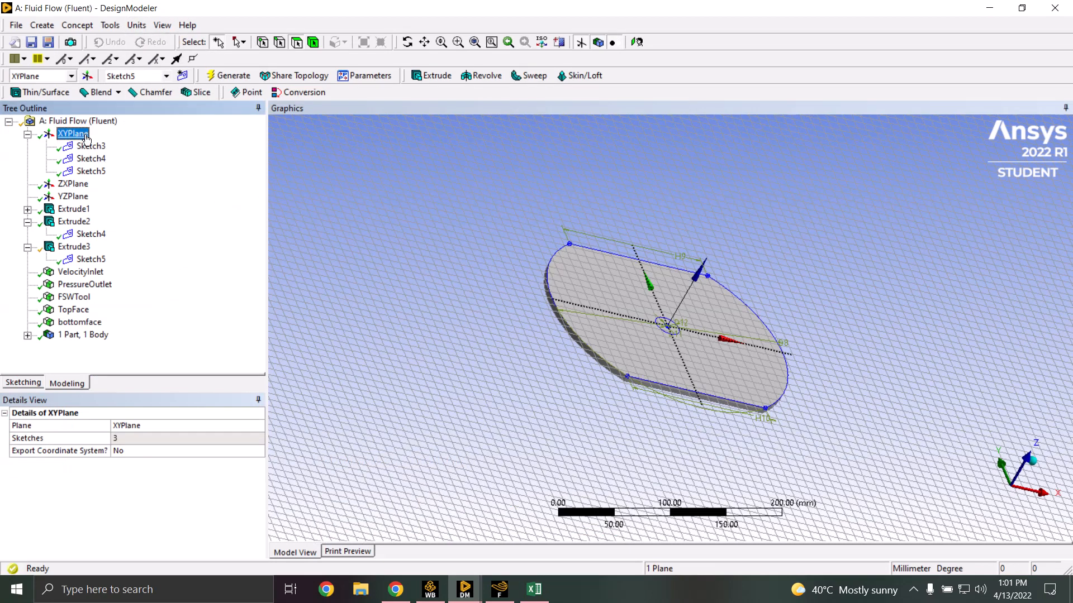
pyautogui.rightClick(86, 140)
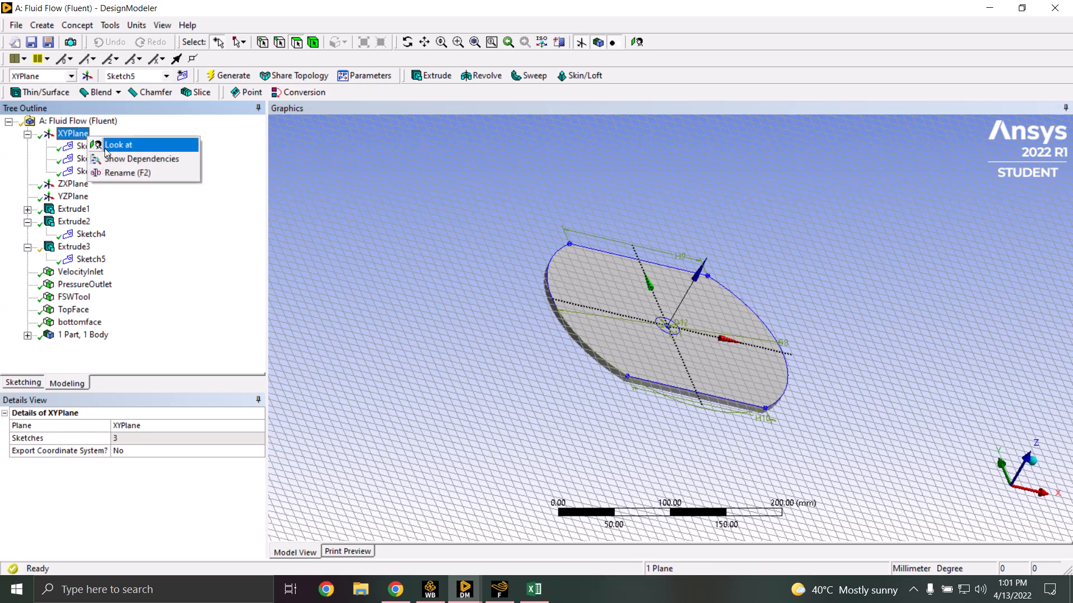
pyautogui.click(109, 146)
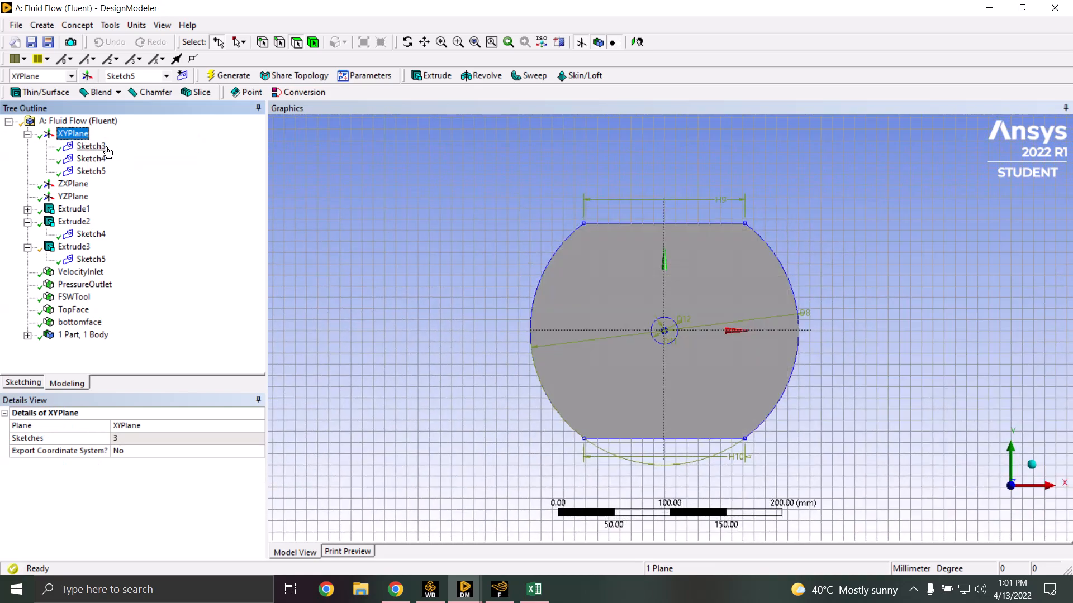
pyautogui.click(89, 146)
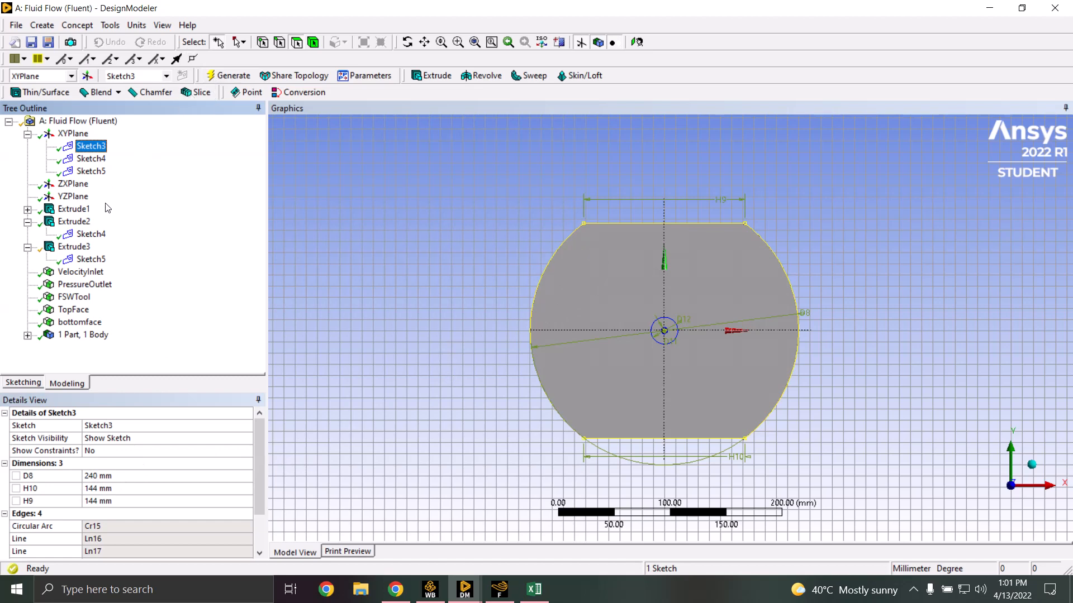
# Review Extrude1's 6 mm body from Sketch3 and Extrude2's 5 mm cut from Sketch4
pyautogui.click(84, 210)
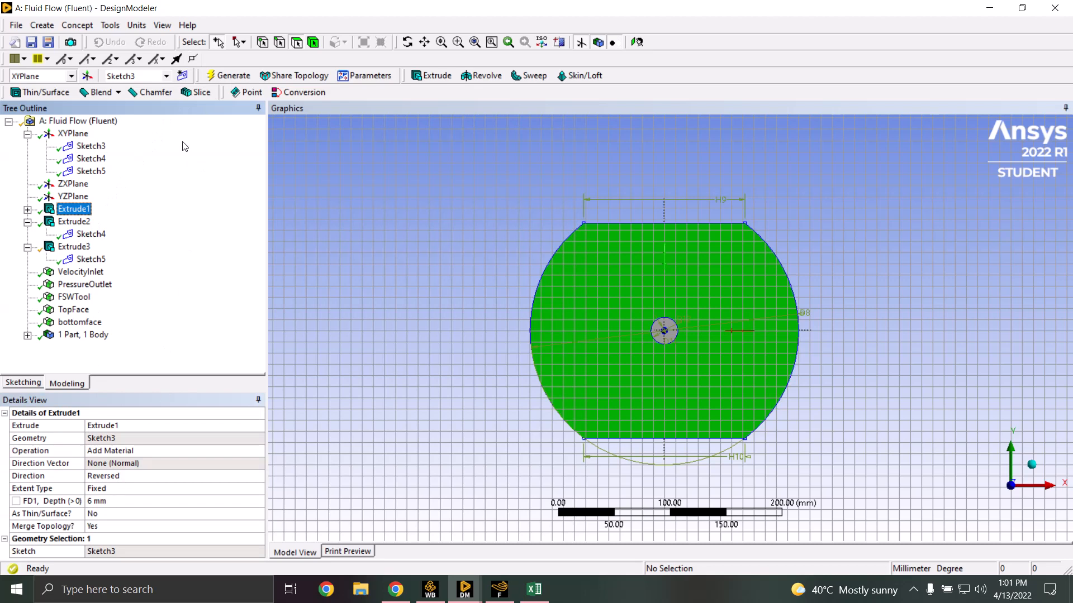
pyautogui.click(106, 162)
pyautogui.rightClick(106, 164)
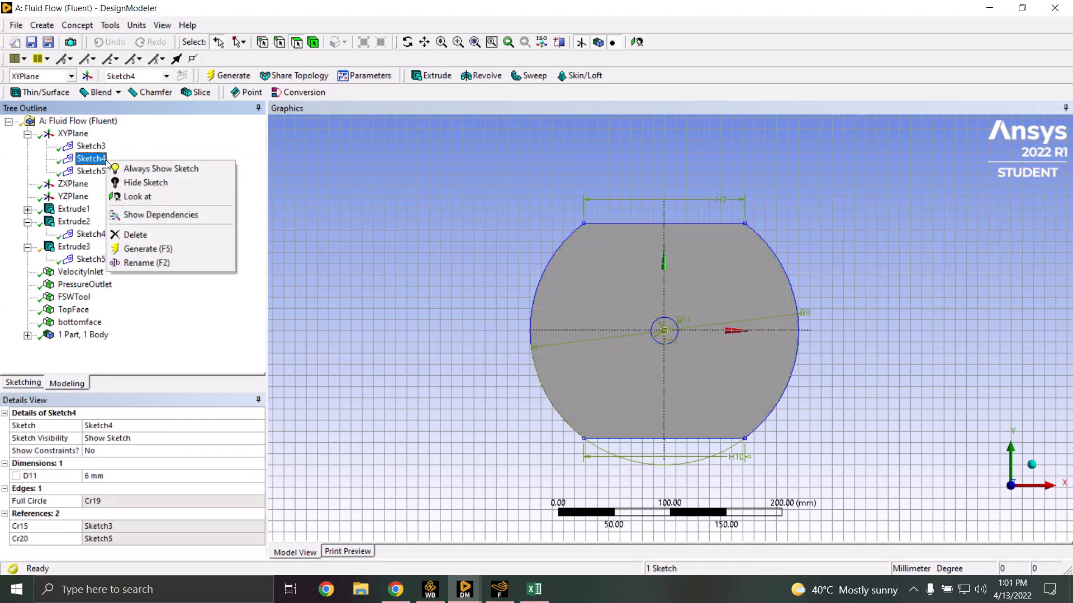
pyautogui.click(138, 150)
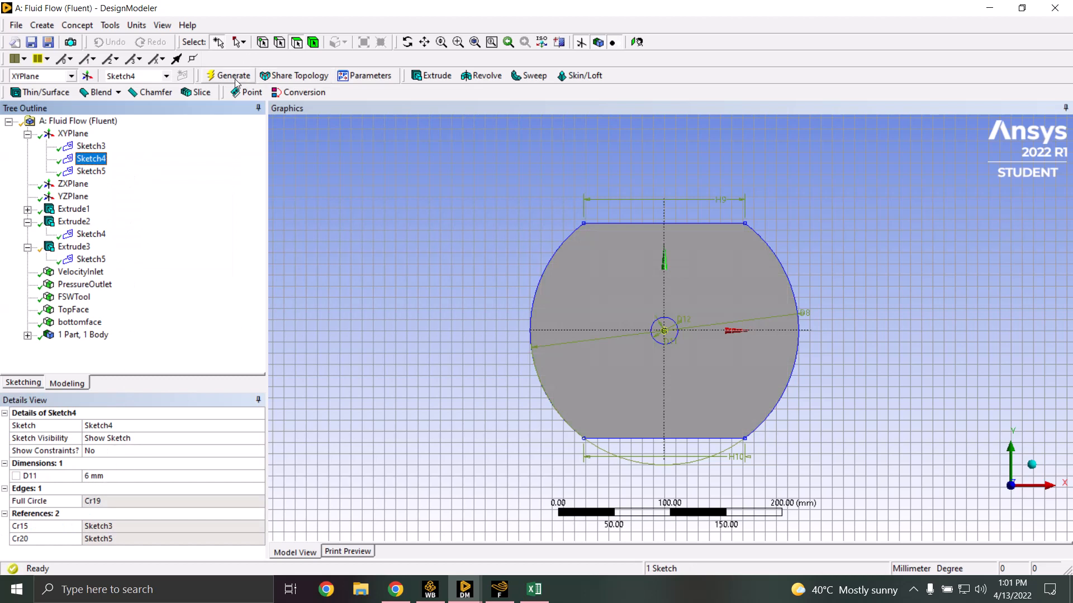
pyautogui.click(87, 224)
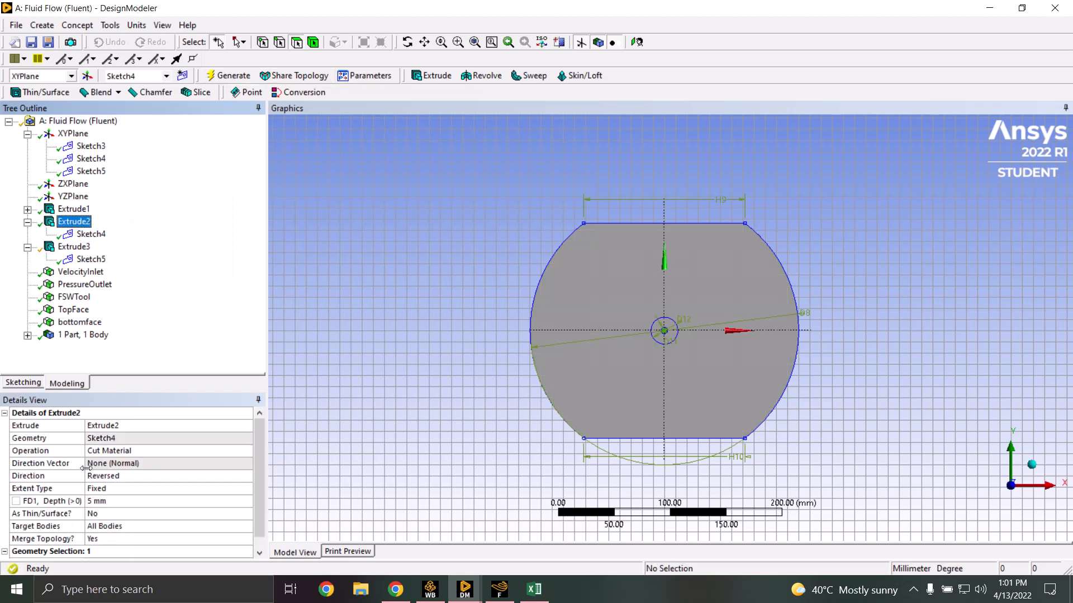
pyautogui.click(131, 448)
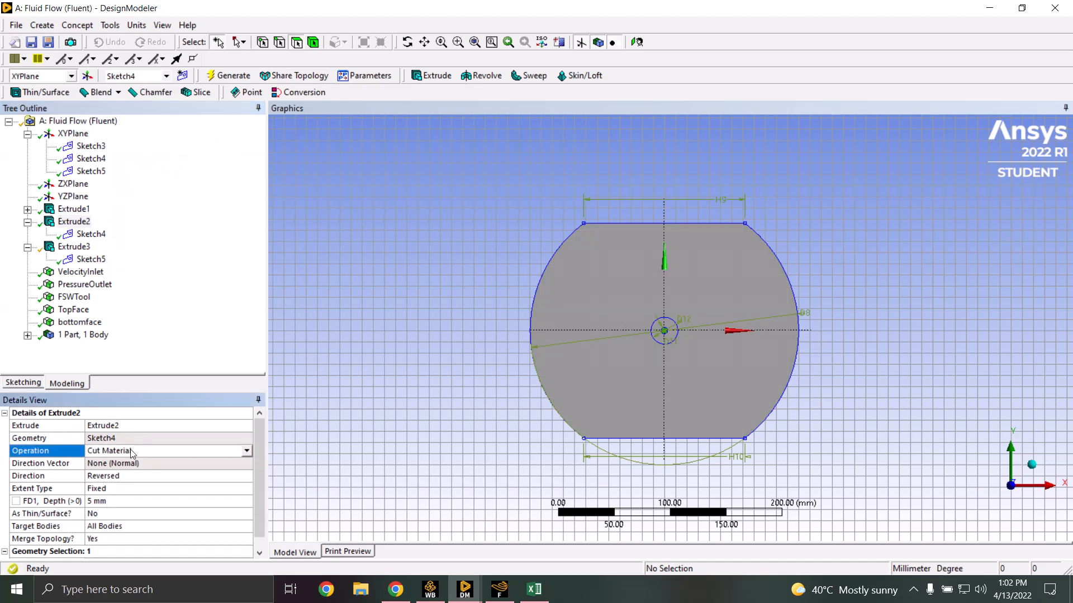
pyautogui.click(176, 347)
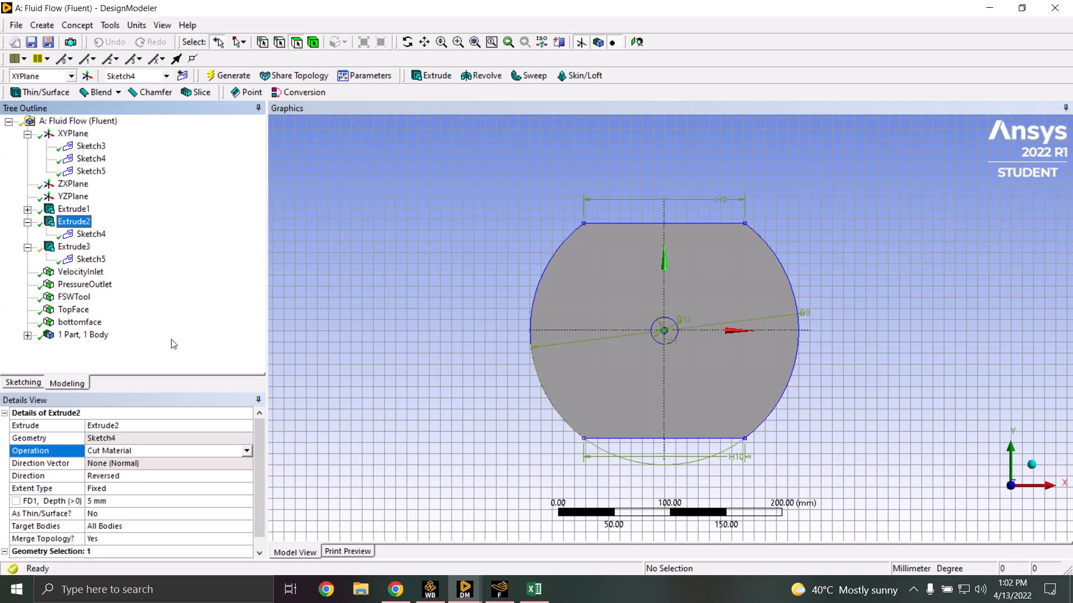
# Review Sketch5's circle and Extrude3, an Imprint Faces extrusion To Next across all bodies
pyautogui.click(107, 173)
pyautogui.rightClick(106, 172)
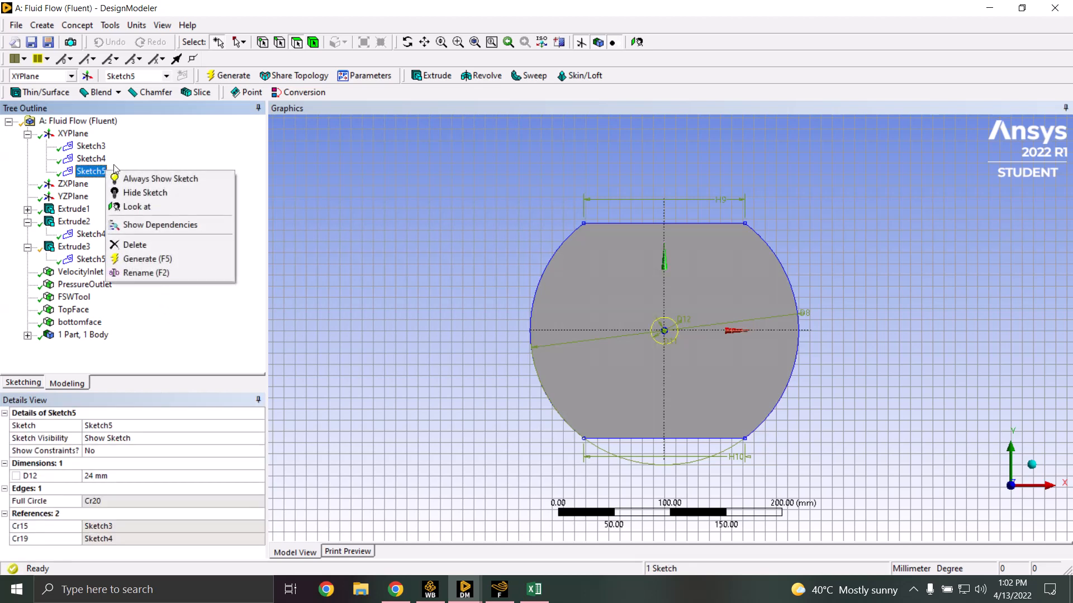
pyautogui.click(137, 154)
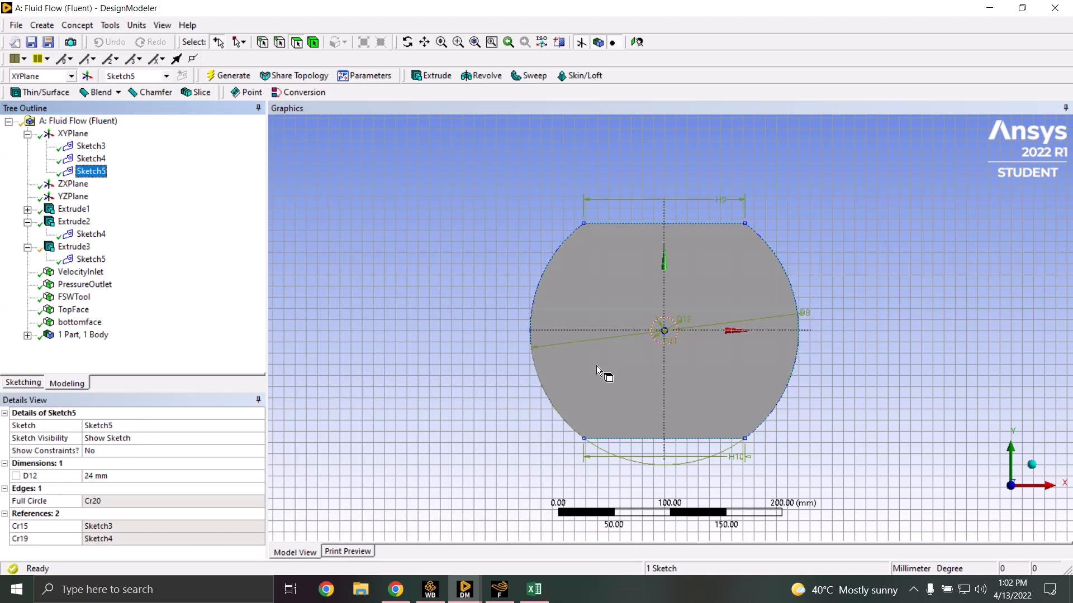
pyautogui.click(73, 246)
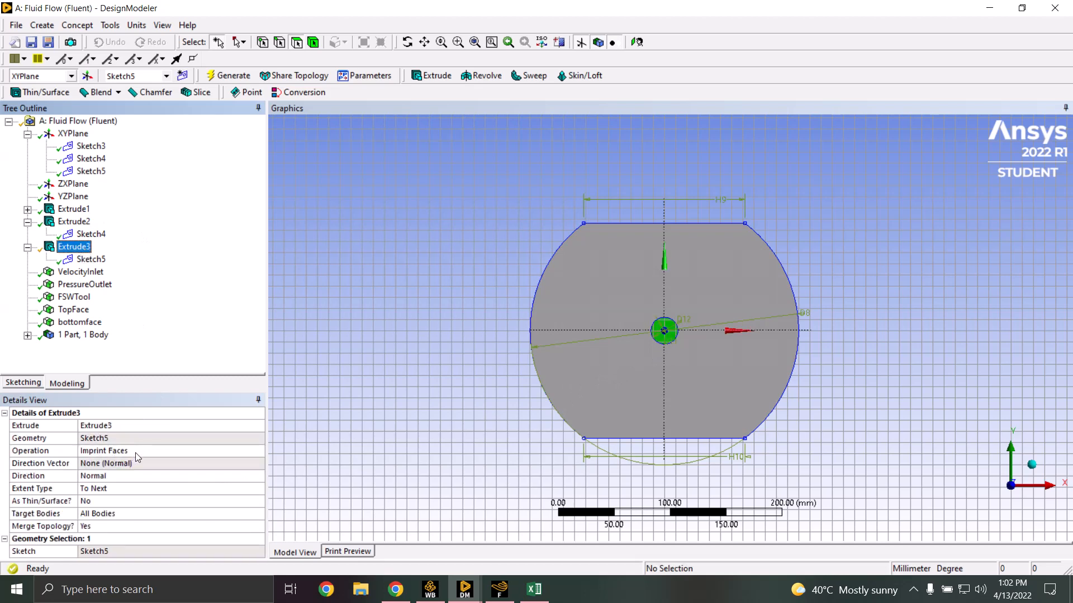
pyautogui.click(119, 27)
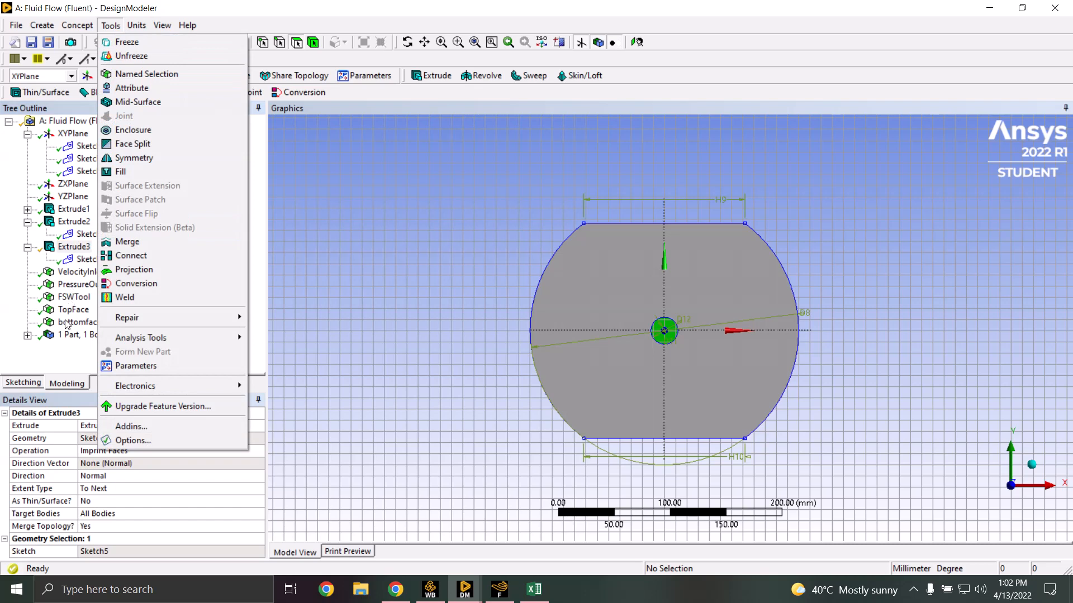
pyautogui.click(157, 78)
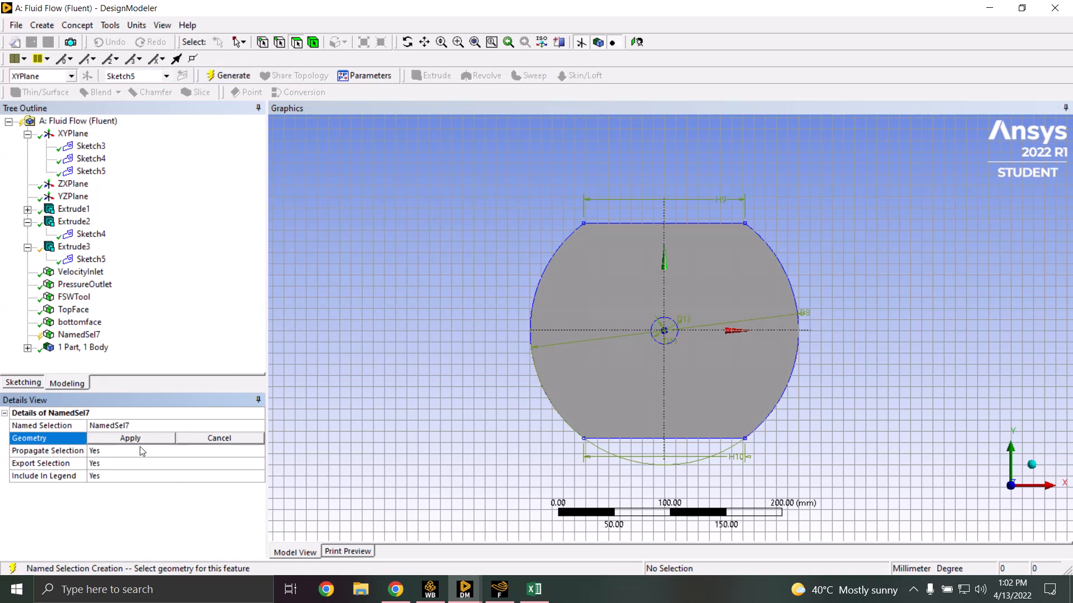
pyautogui.moveTo(613, 355)
pyautogui.mouseDown(button='middle')
pyautogui.moveTo(618, 314)
pyautogui.moveTo(646, 306)
pyautogui.mouseUp(button='middle')
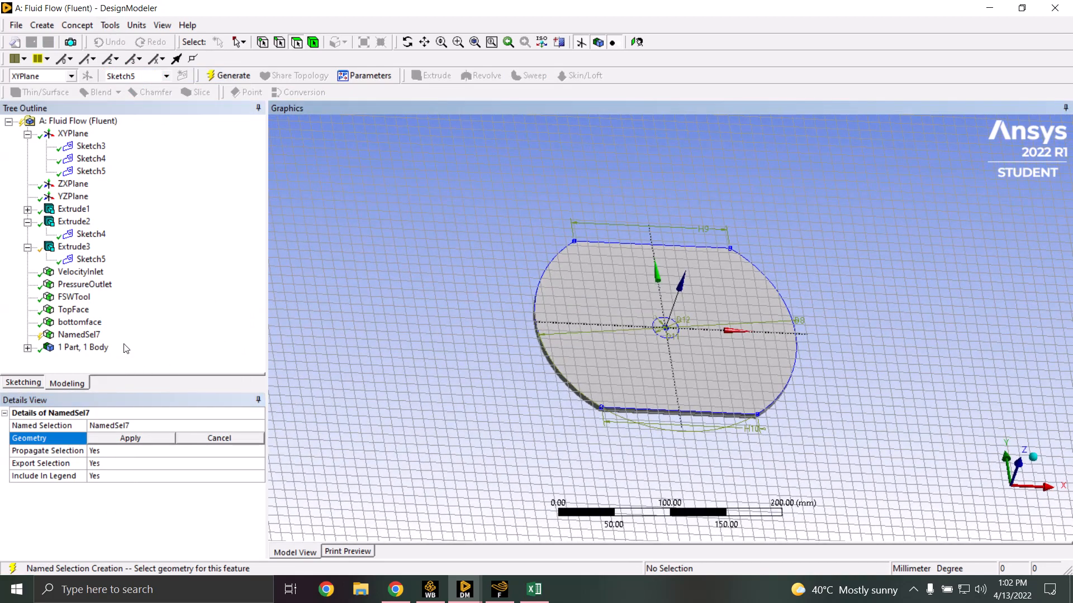
pyautogui.rightClick(92, 341)
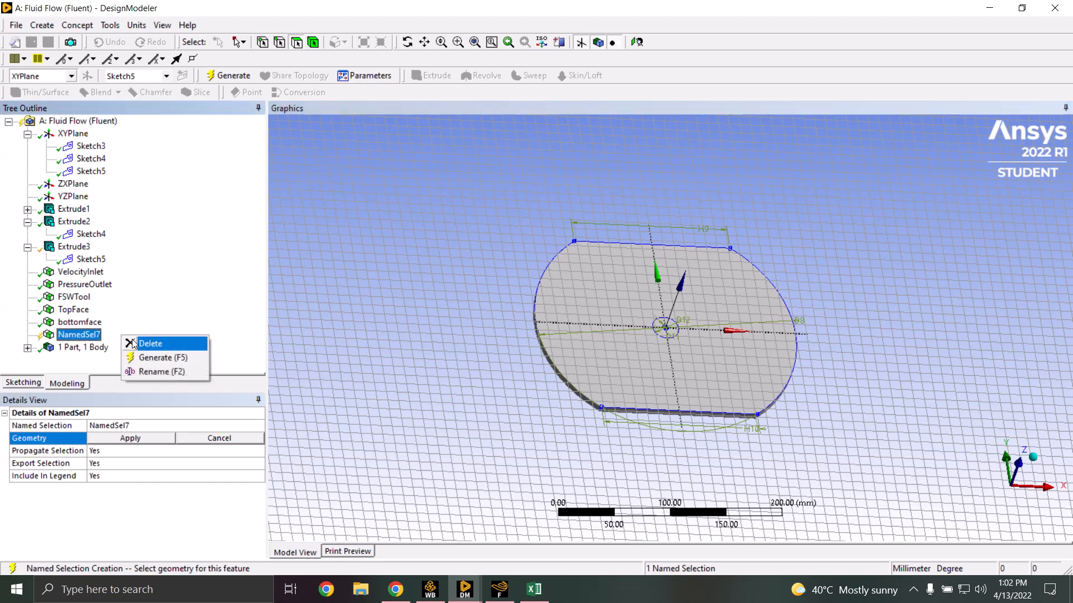
pyautogui.click(146, 344)
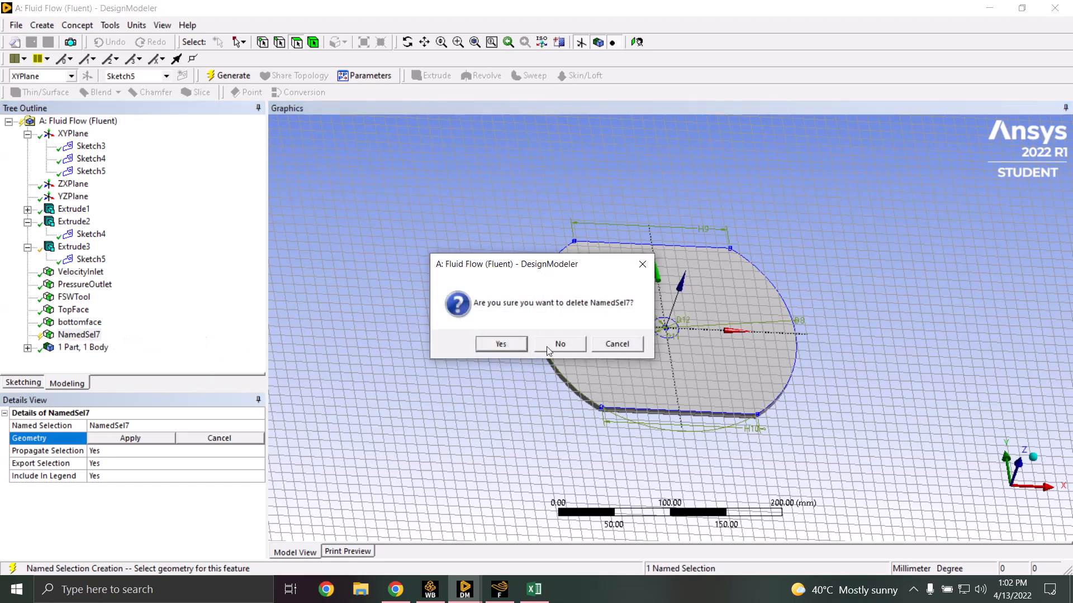
pyautogui.click(500, 344)
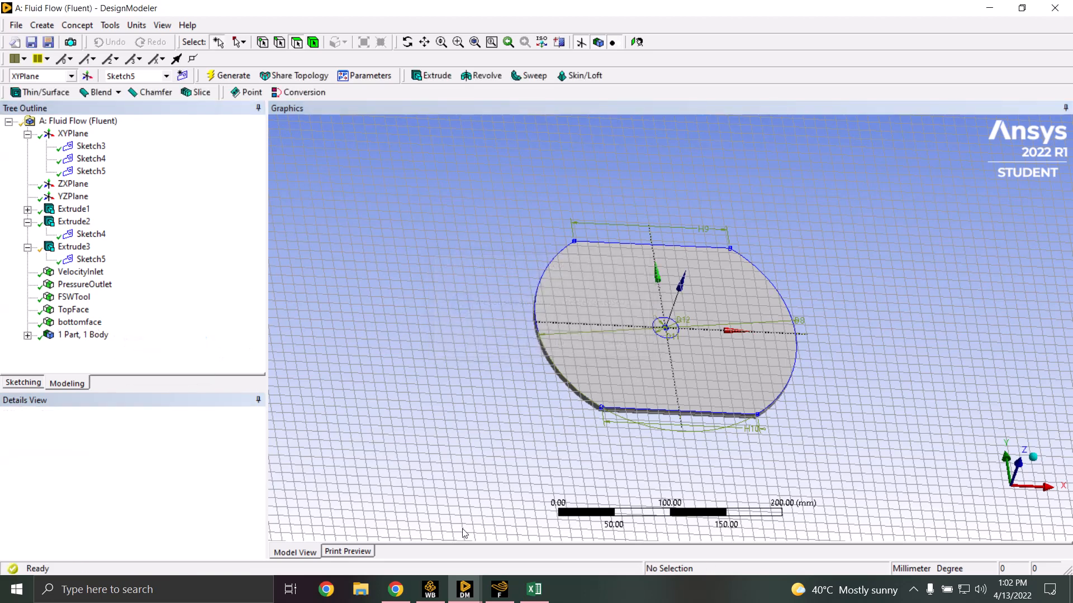
pyautogui.moveTo(469, 596)
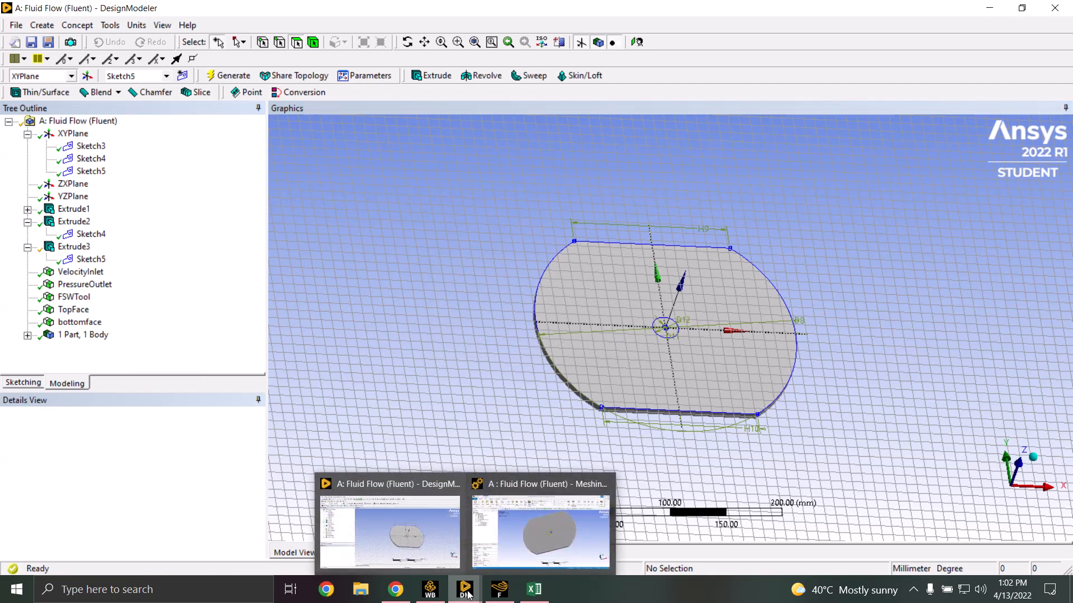
# Return to Workbench, select the Fluid Flow Mesh cell, and bring up the Meshing window
pyautogui.click(430, 590)
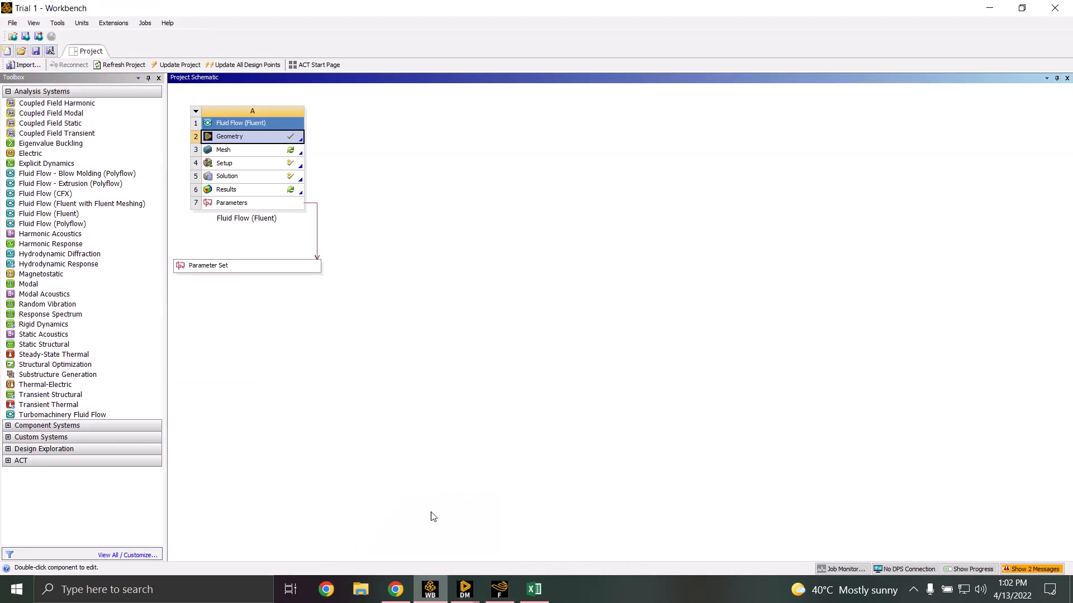
pyautogui.click(250, 155)
pyautogui.rightClick(250, 156)
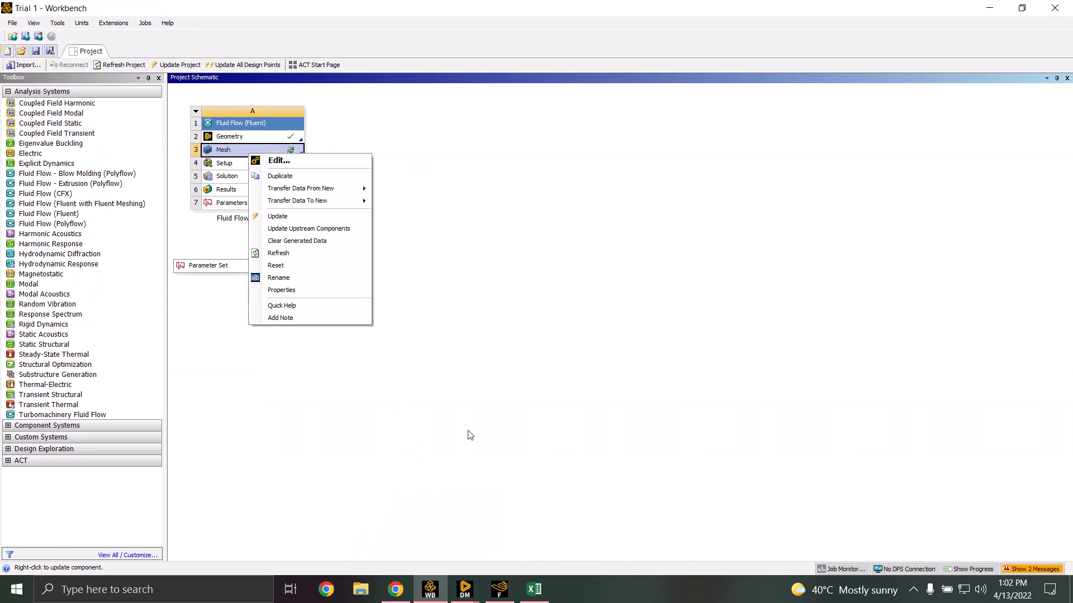
pyautogui.click(464, 589)
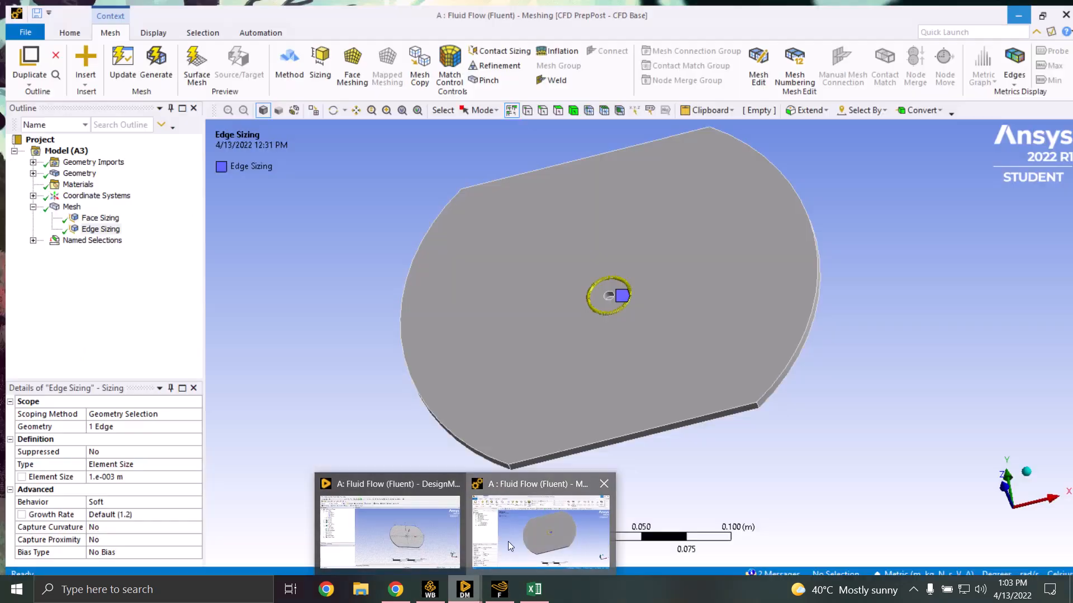
# Show the mesh and review the 3e-4 m Face Sizing scoped to the FSWTool named selection
pyautogui.click(508, 541)
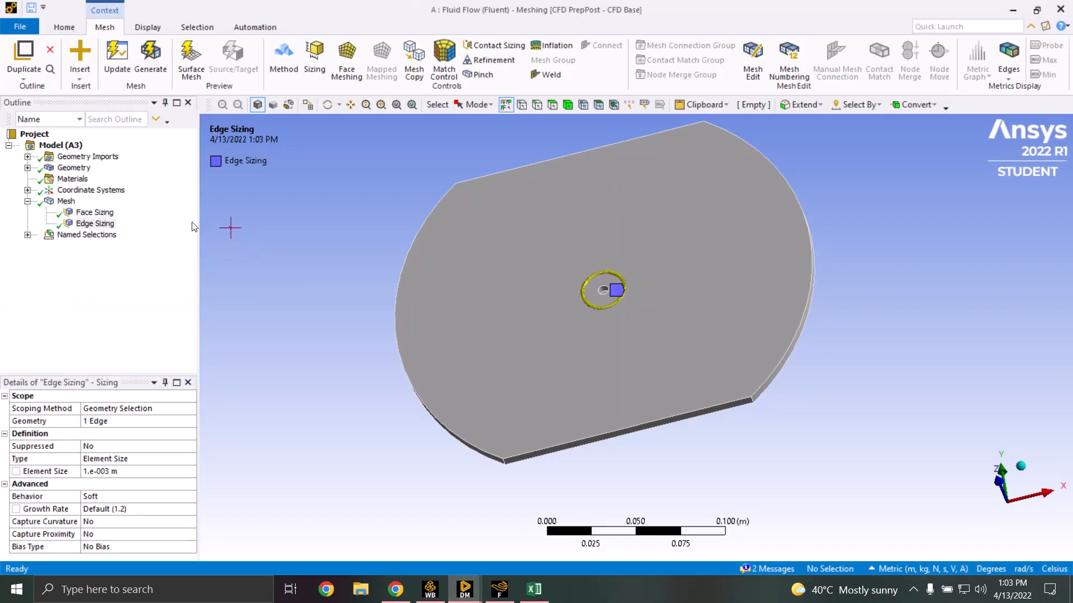
pyautogui.click(67, 201)
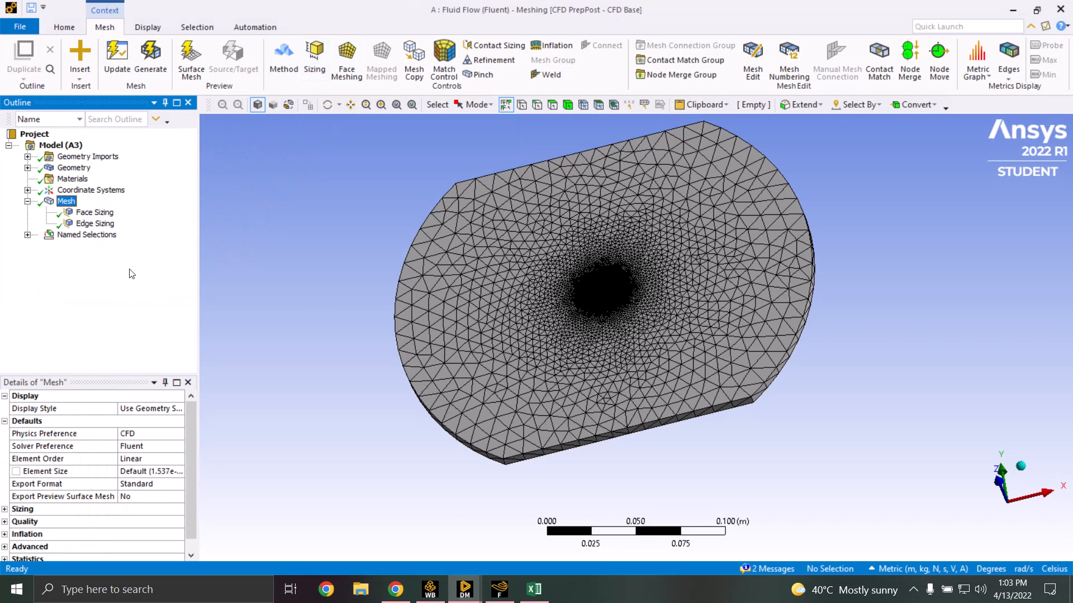
pyautogui.click(111, 213)
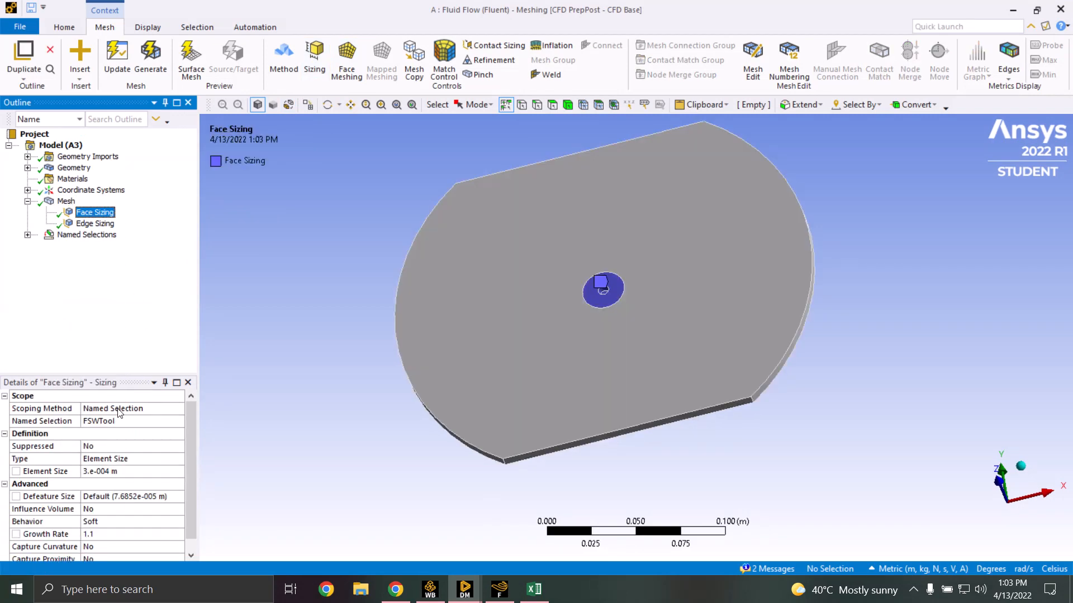
pyautogui.click(136, 411)
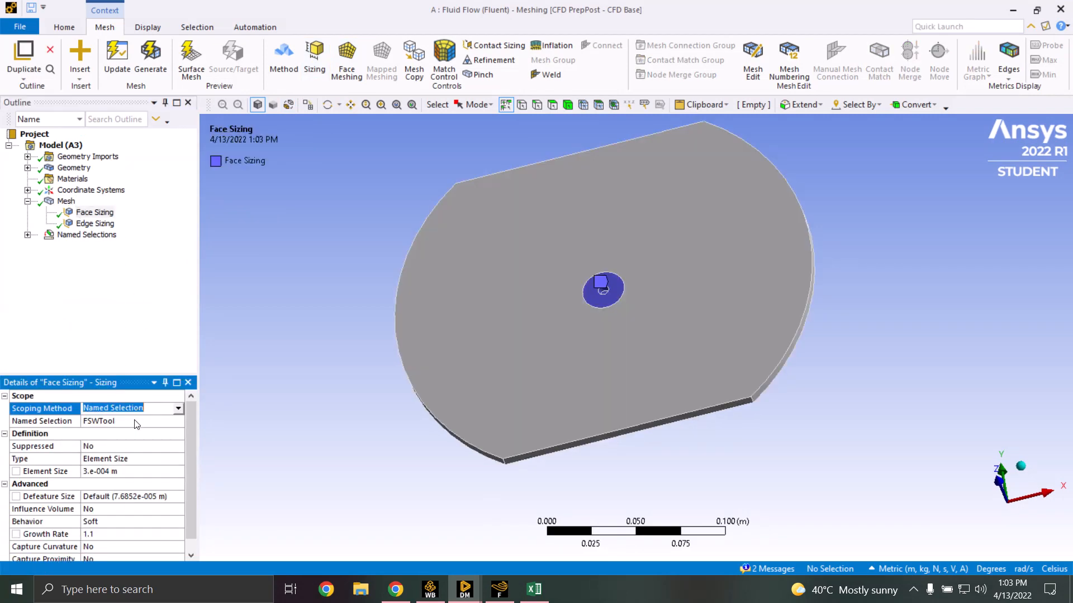
pyautogui.click(135, 421)
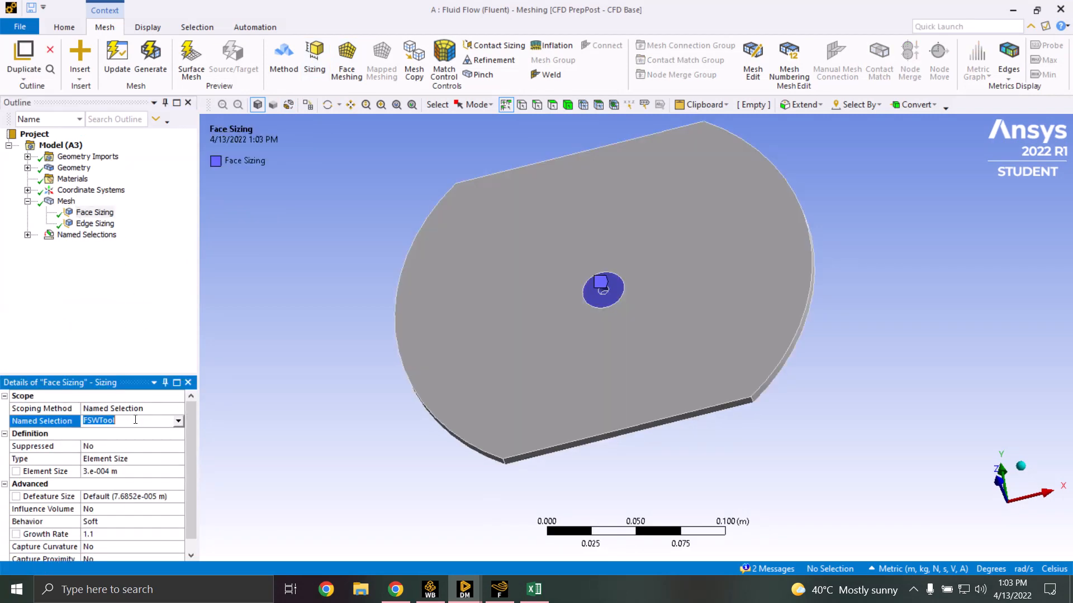
pyautogui.click(141, 342)
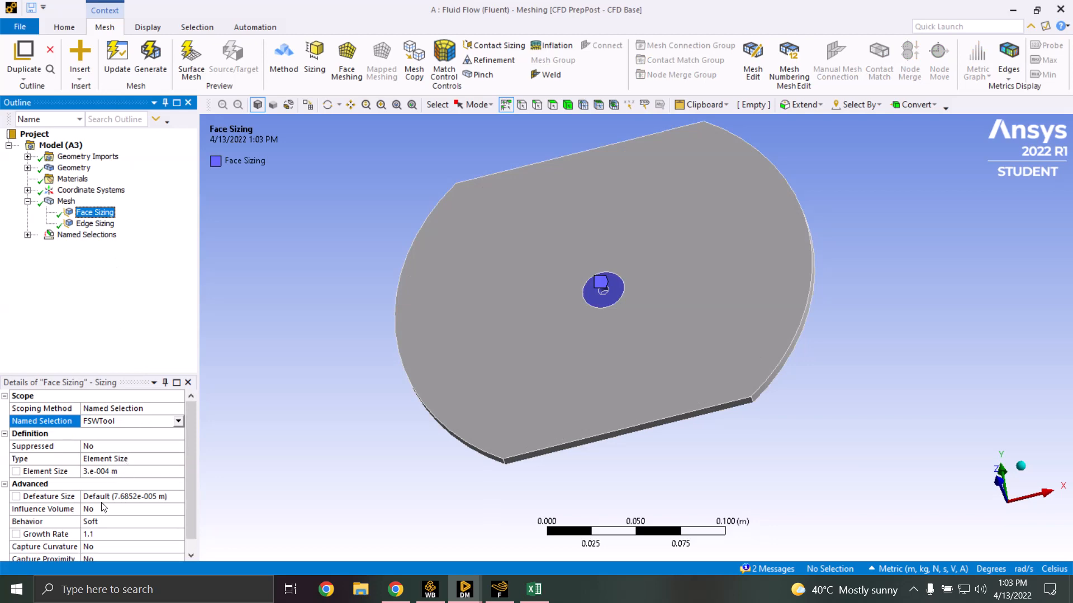
pyautogui.click(103, 537)
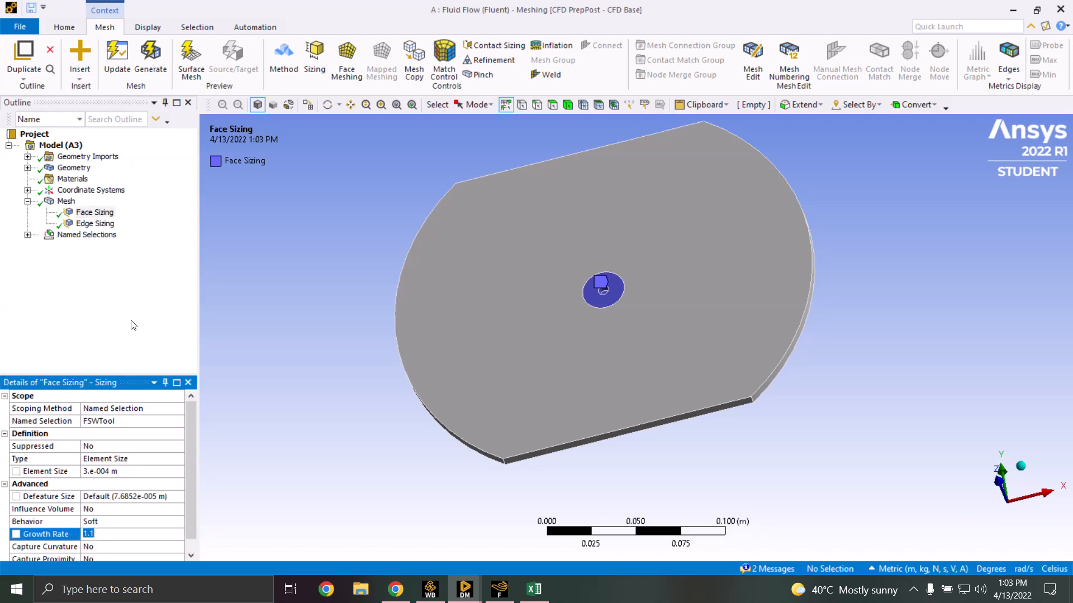
pyautogui.click(67, 205)
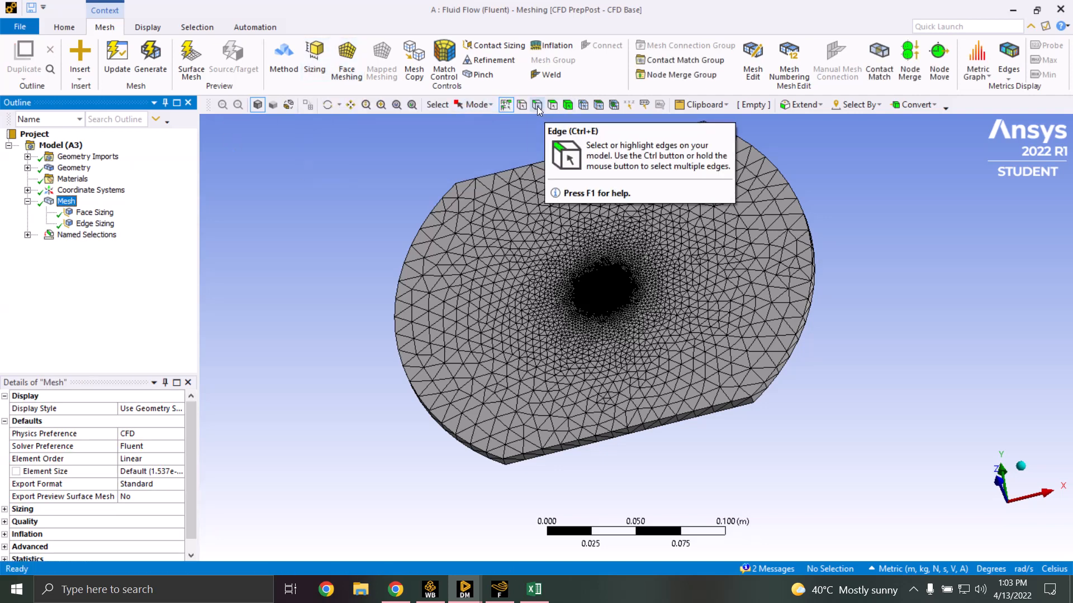
# Set the Edge Sizing element size to 0.001 m, then return to the Workbench project
pyautogui.click(114, 226)
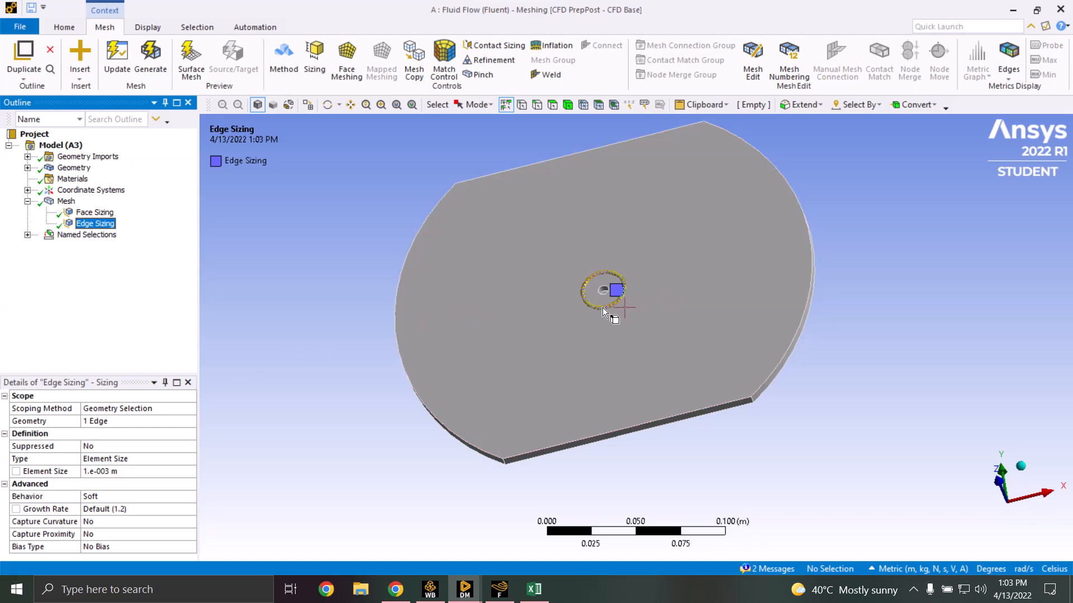
pyautogui.click(118, 472)
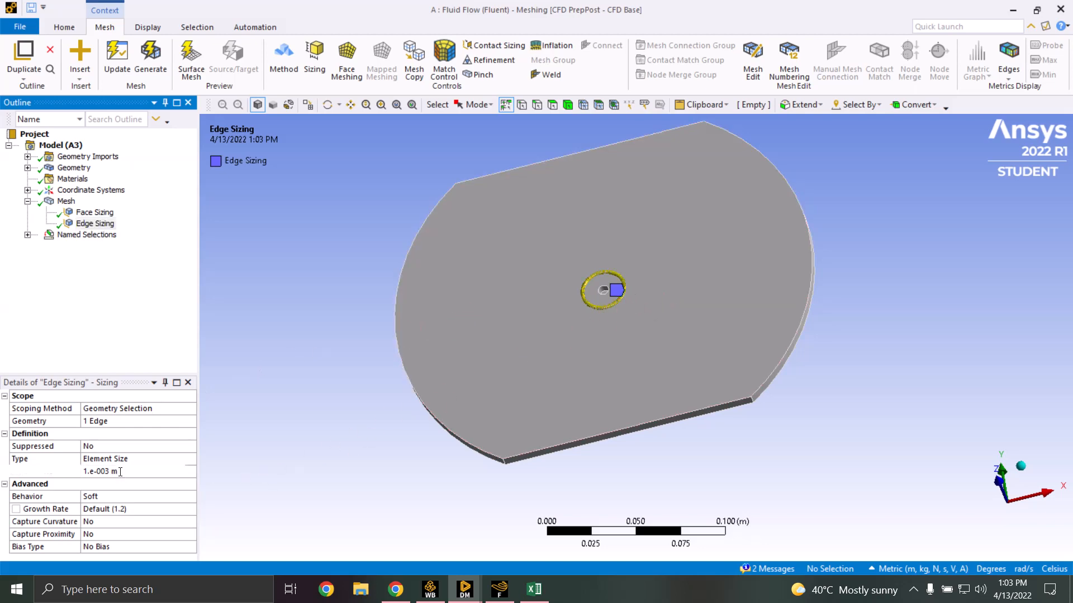
pyautogui.press('Tab')
pyautogui.click(143, 508)
pyautogui.click(158, 322)
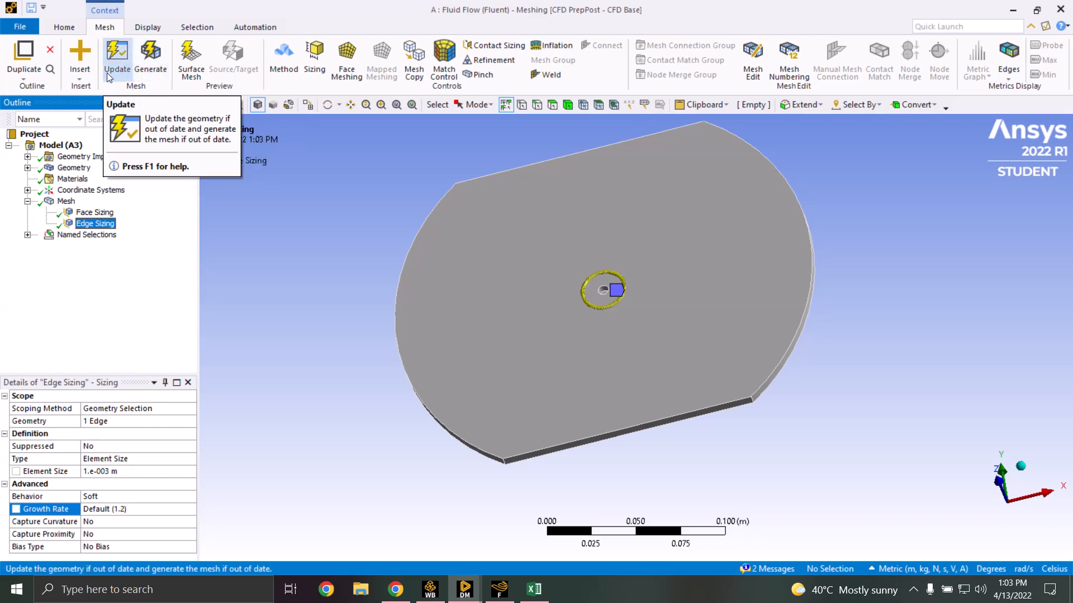
pyautogui.click(426, 591)
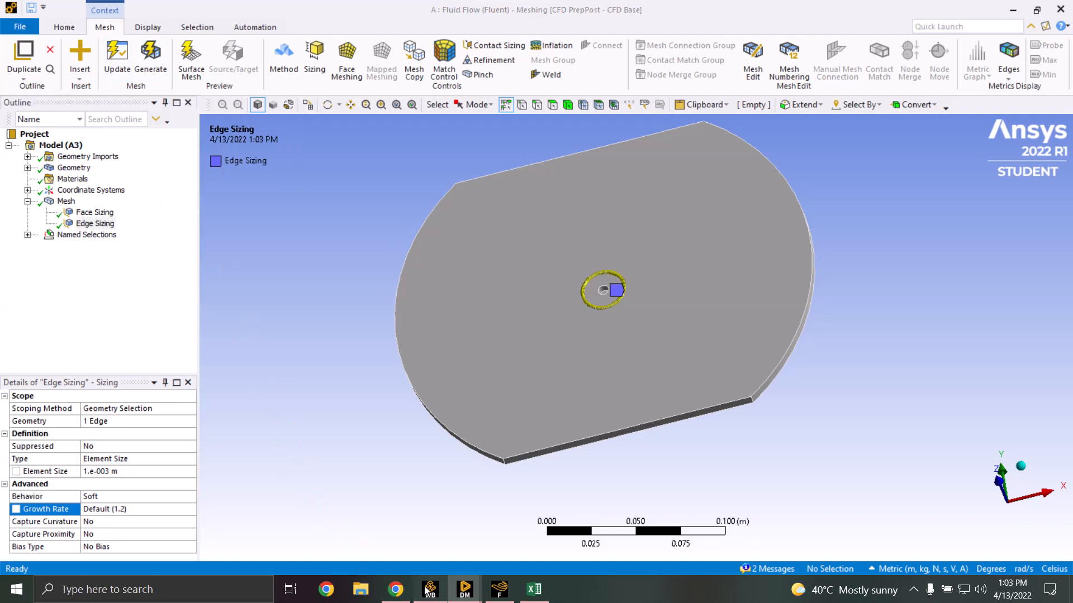
pyautogui.click(255, 167)
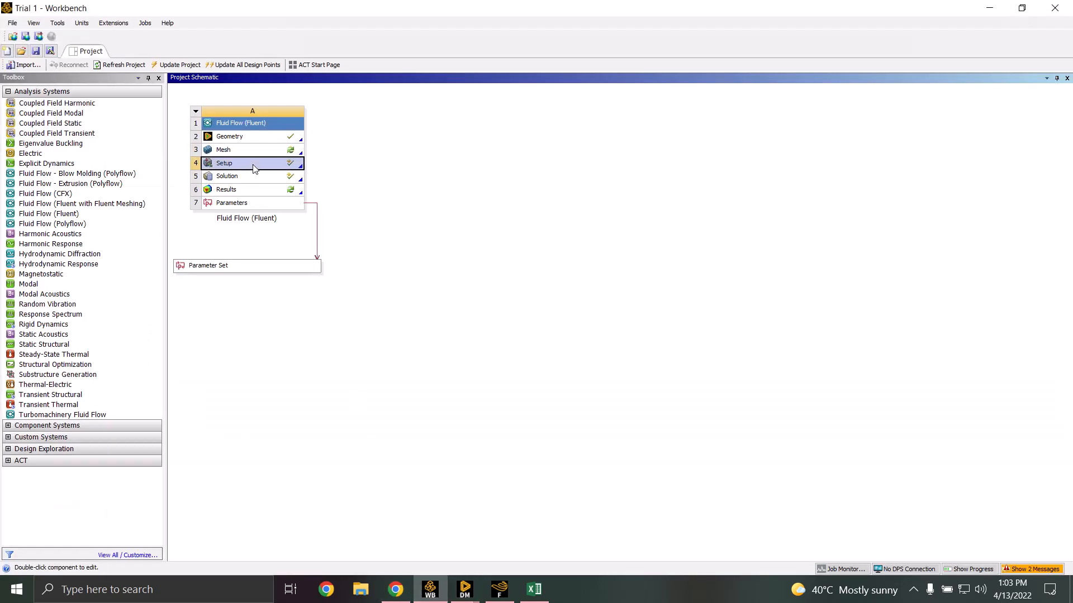
# Switch to Fluent and show the General settings: pressure-based, absolute velocity, steady
pyautogui.click(496, 591)
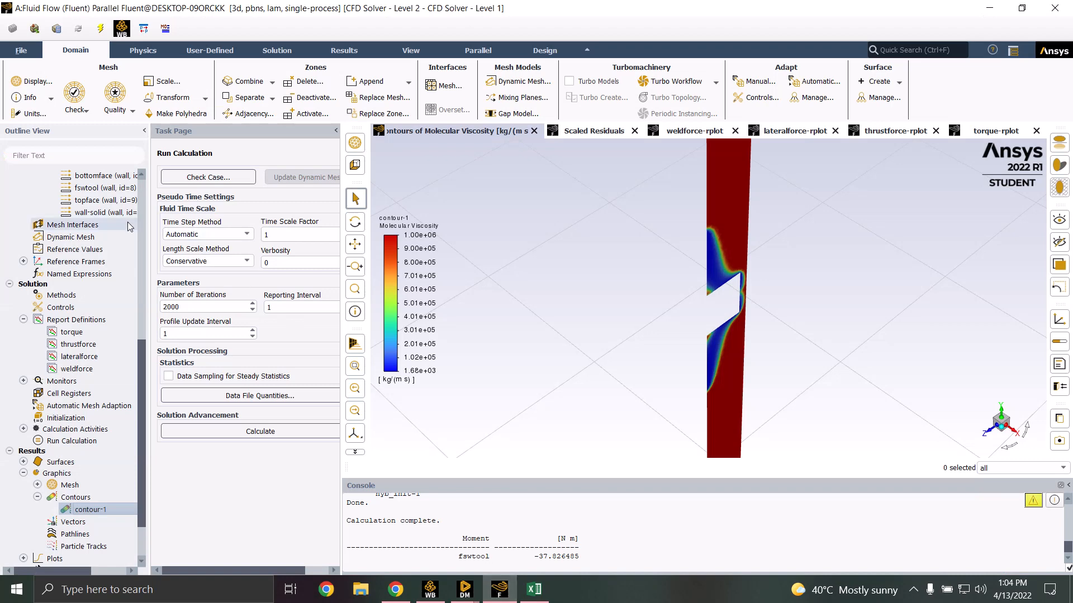
pyautogui.moveTo(144, 348); pyautogui.dragTo(161, 183)
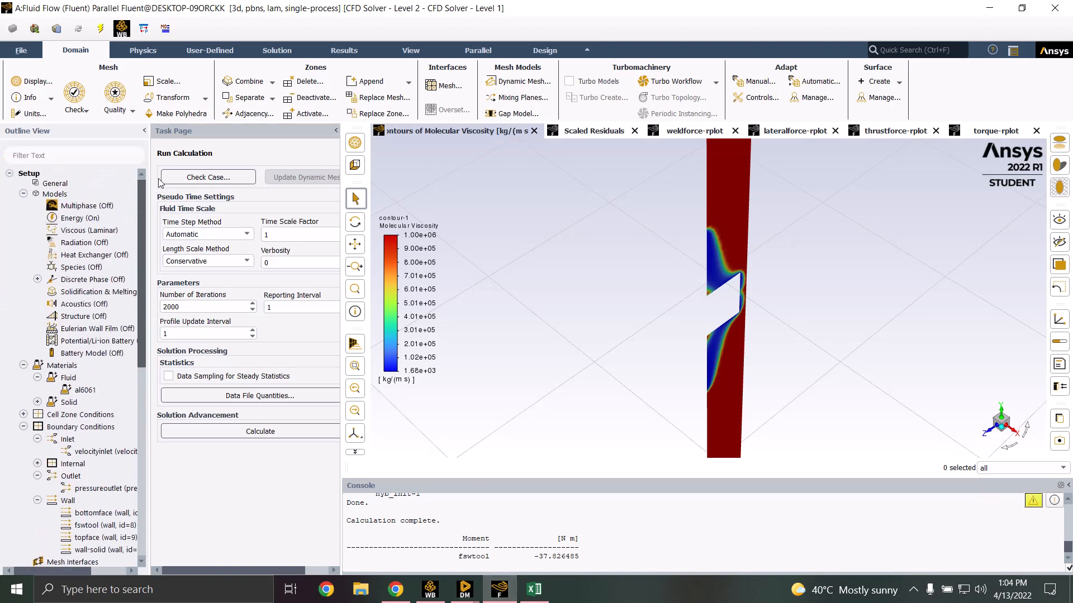
pyautogui.click(82, 188)
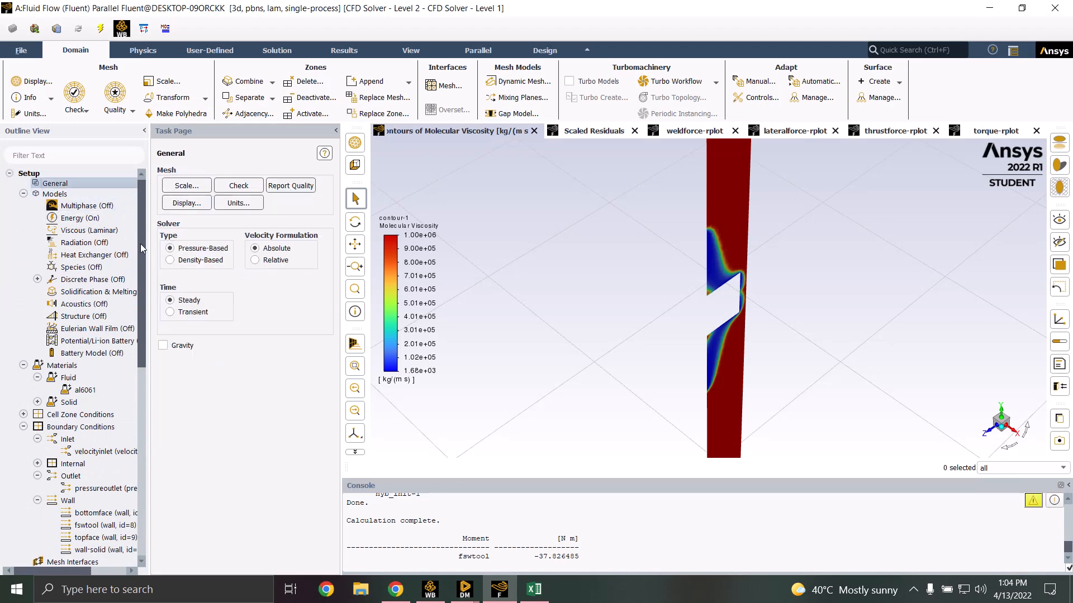
# Scroll back through the console to review the earlier iteration history
pyautogui.scroll(3, 508, 526)
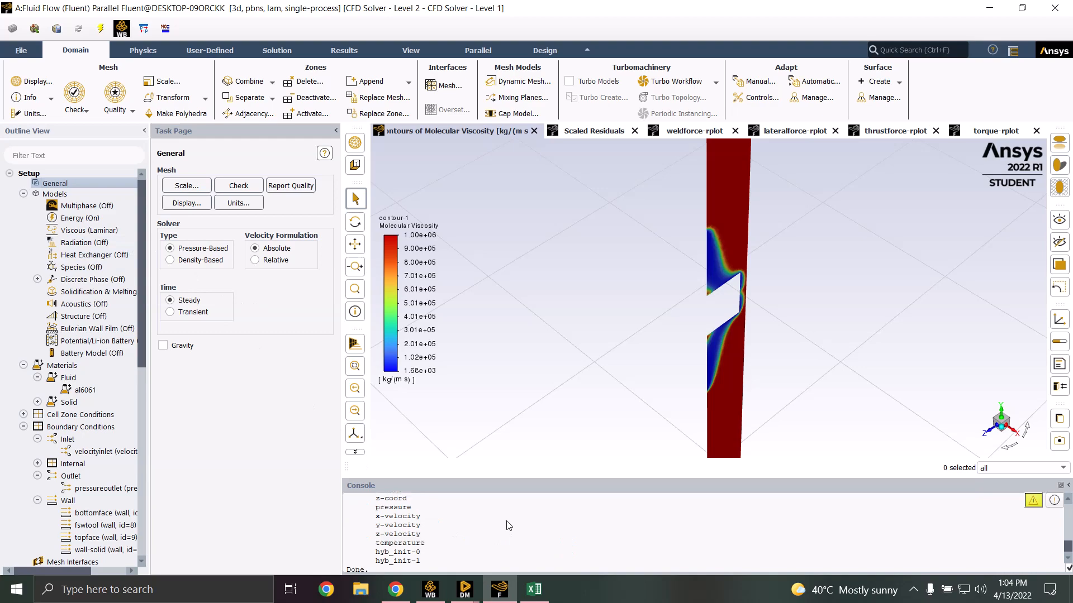
pyautogui.scroll(-5, 509, 526)
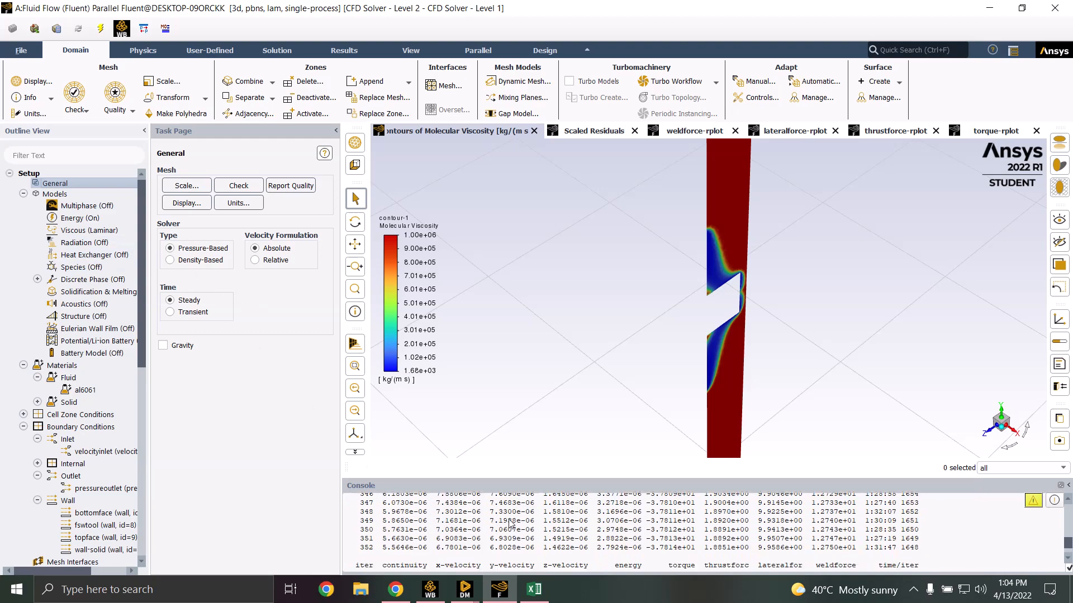
pyautogui.scroll(10, 508, 522)
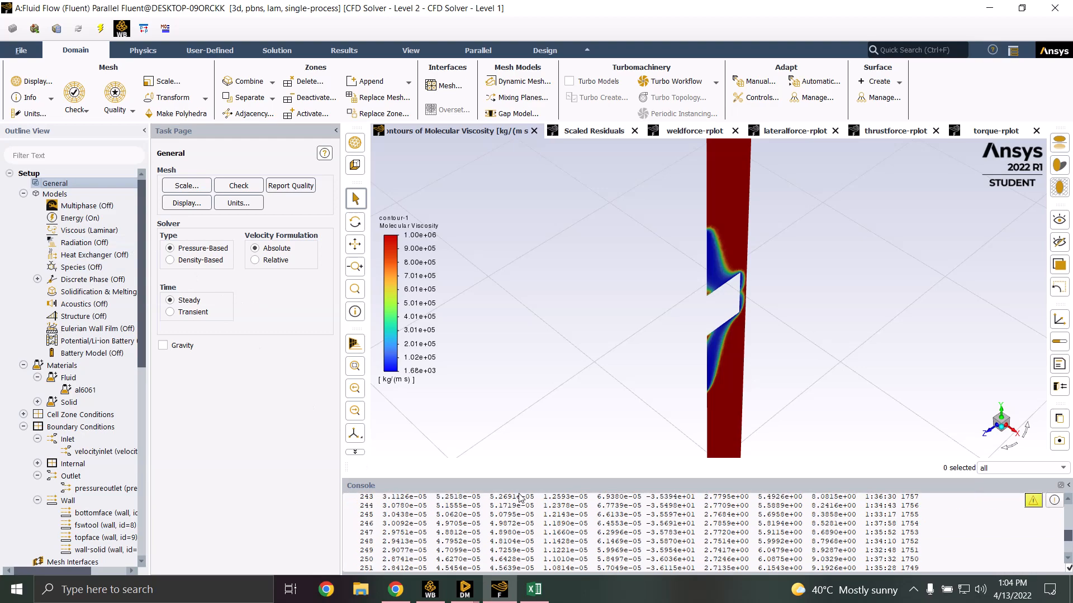
pyautogui.scroll(5, 520, 498)
pyautogui.scroll(8, 518, 511)
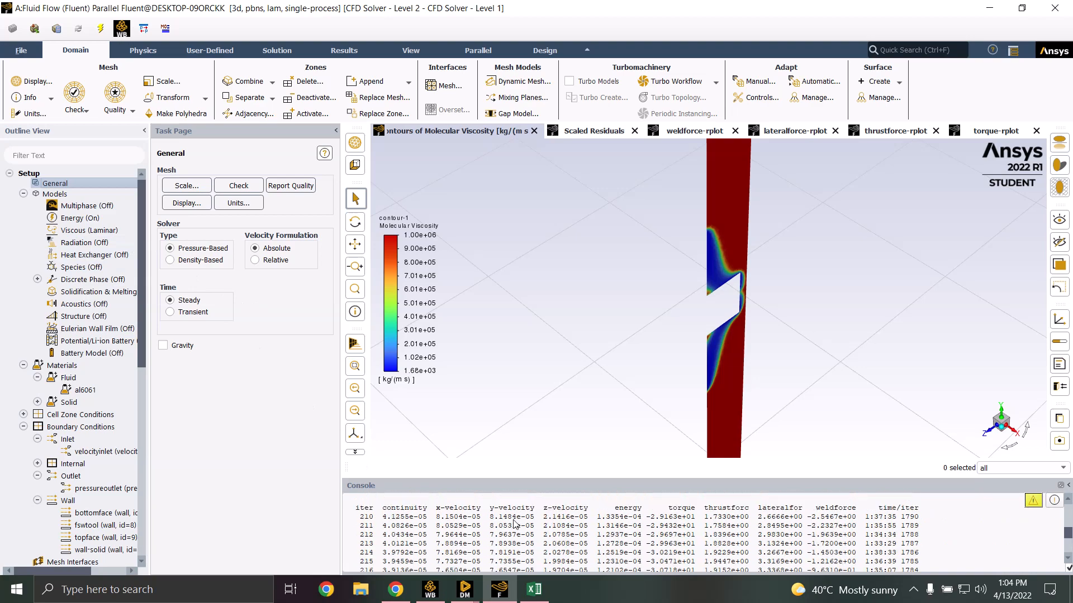
pyautogui.scroll(20, 518, 514)
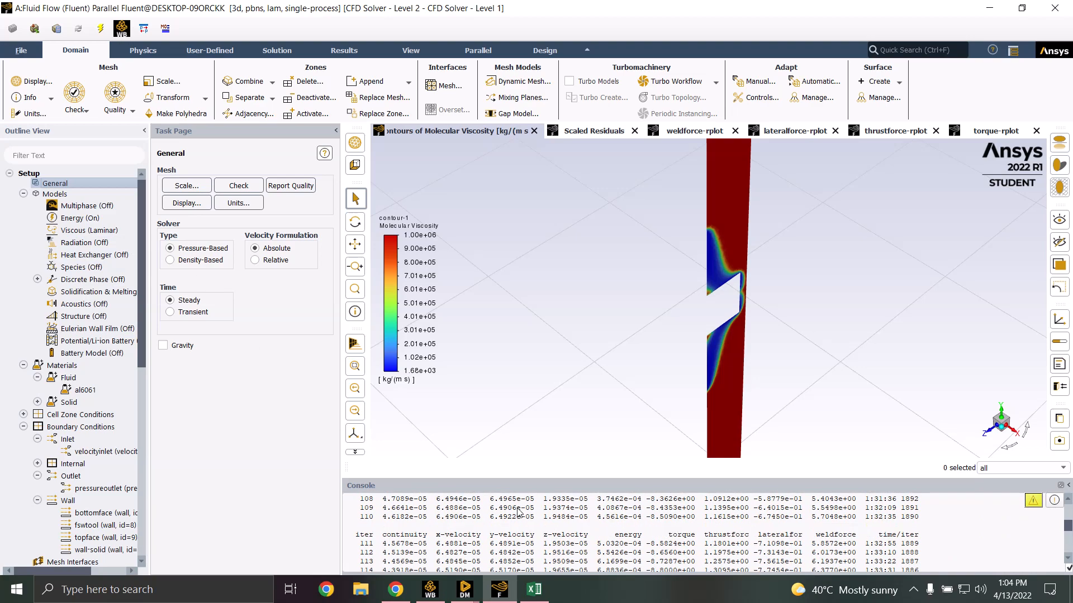
pyautogui.scroll(20, 525, 511)
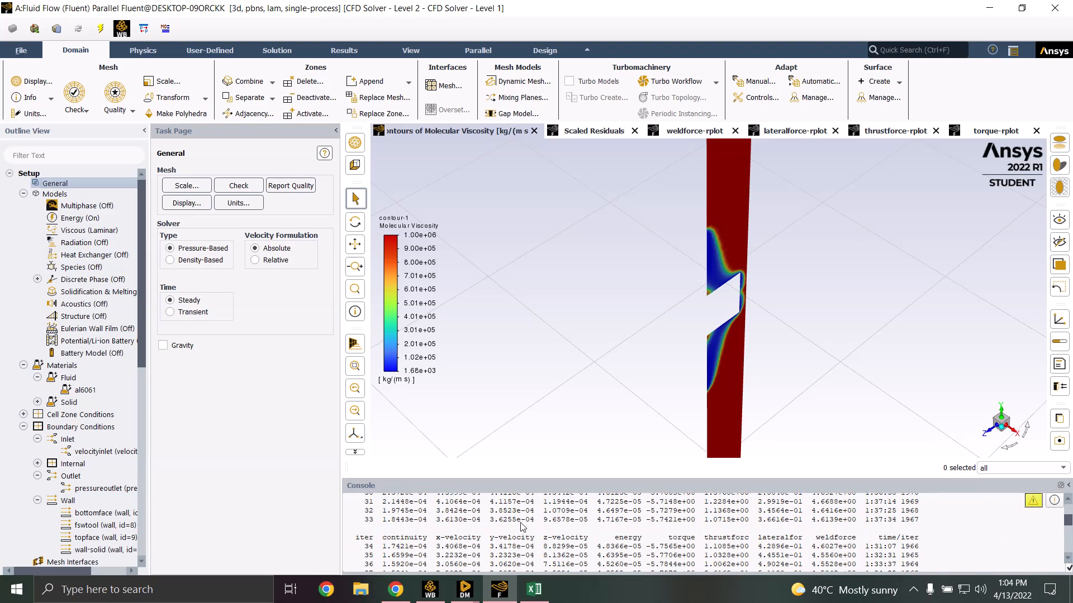
pyautogui.scroll(15, 522, 525)
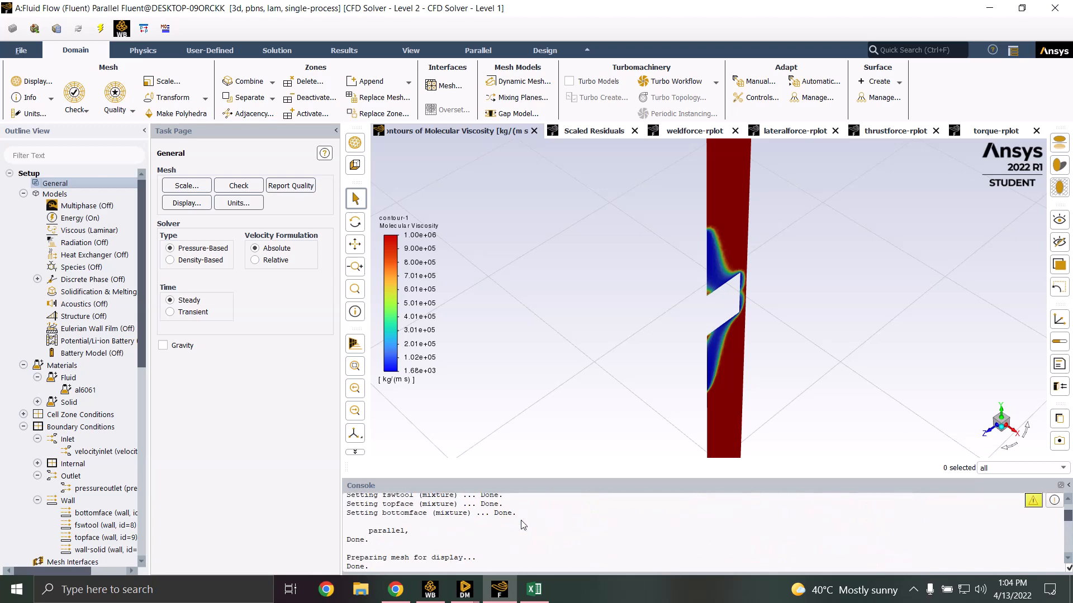
pyautogui.scroll(10, 519, 525)
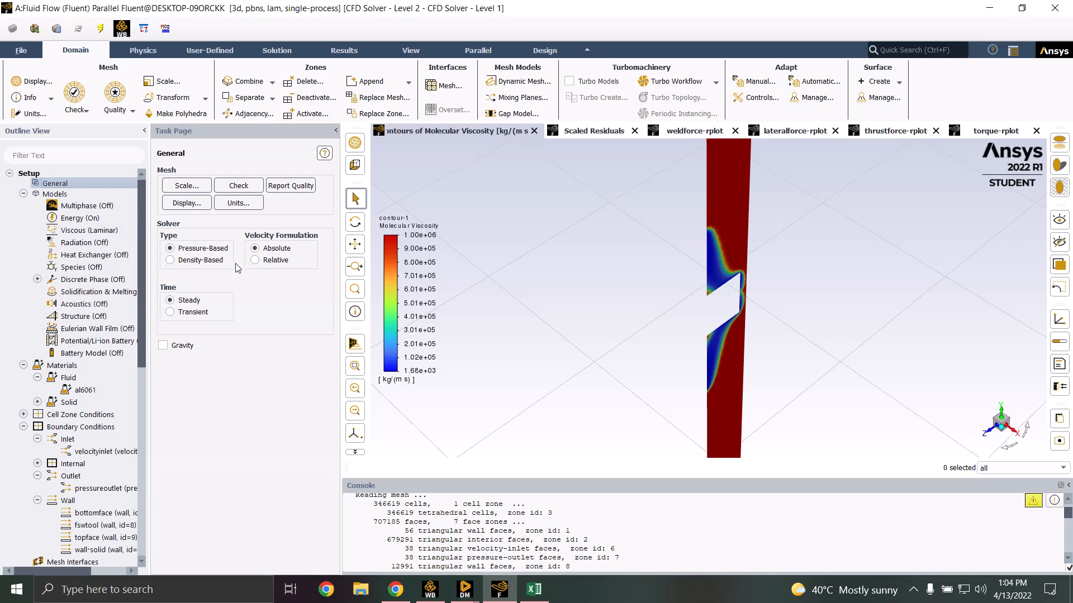
pyautogui.click(67, 220)
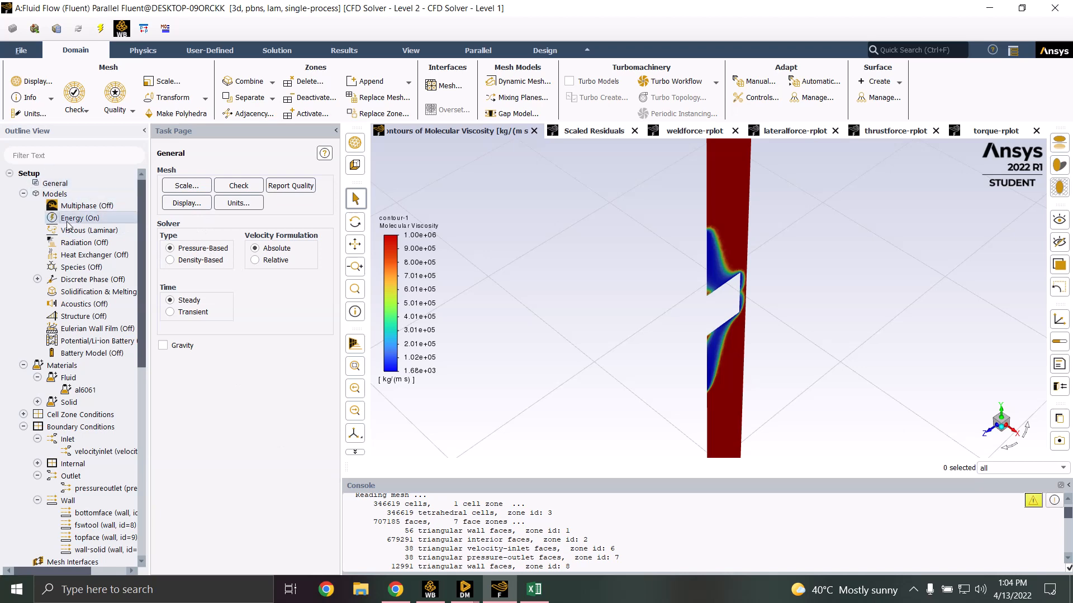
pyautogui.doubleClick(98, 231)
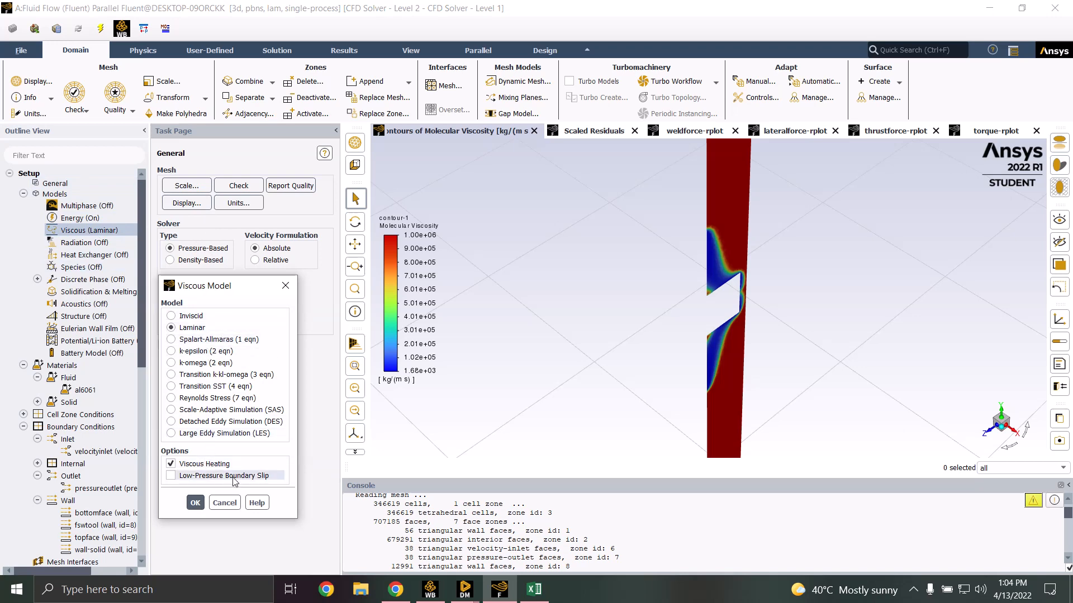
pyautogui.click(221, 502)
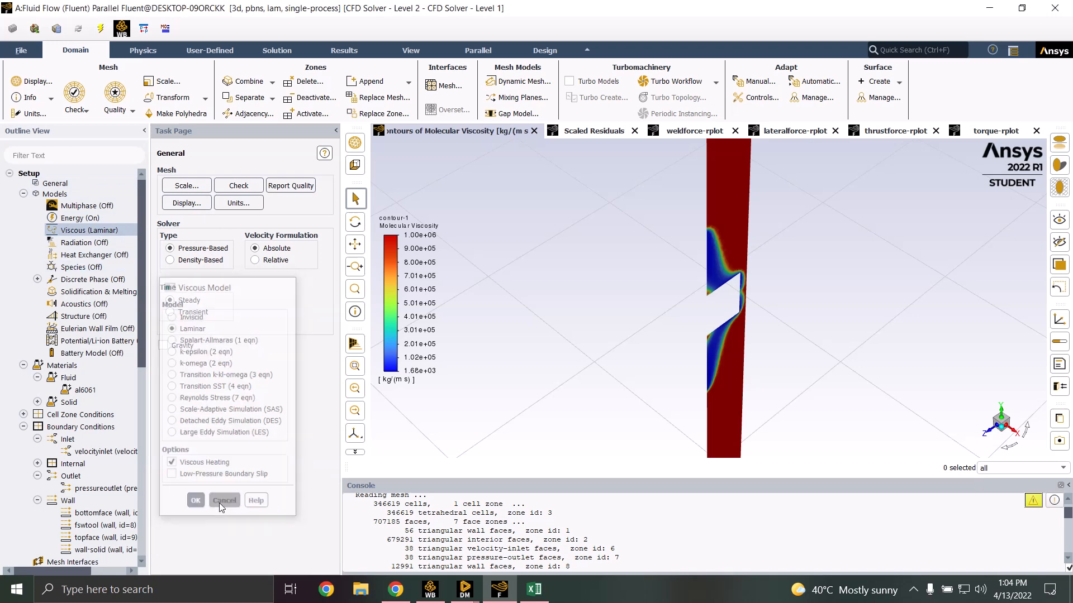
# Open al6061 and review its specific heat and thermal conductivity polynomial coefficients without changes
pyautogui.doubleClick(87, 390)
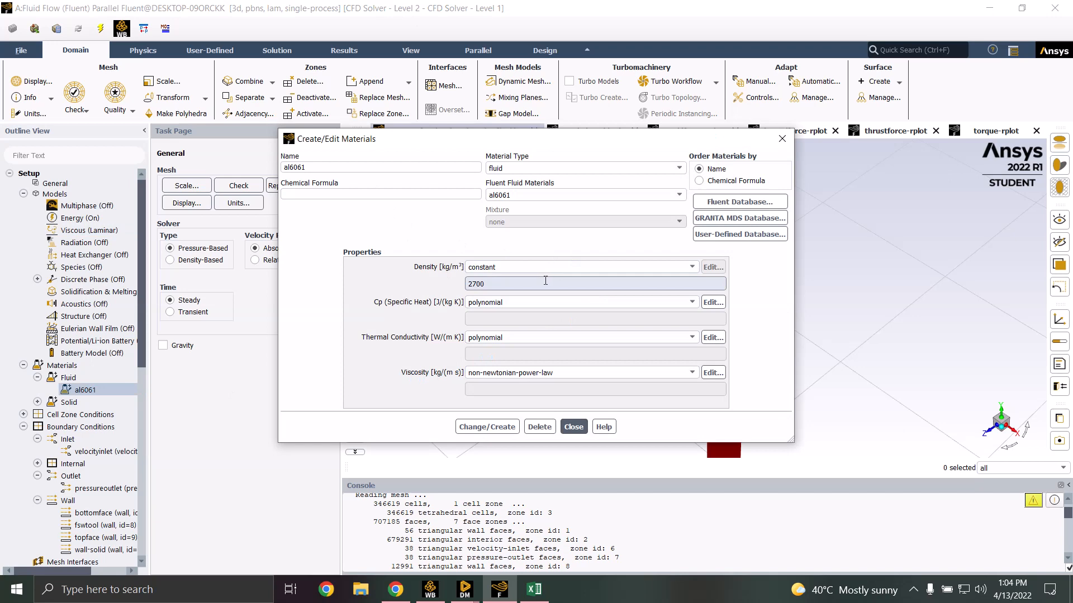
pyautogui.click(713, 302)
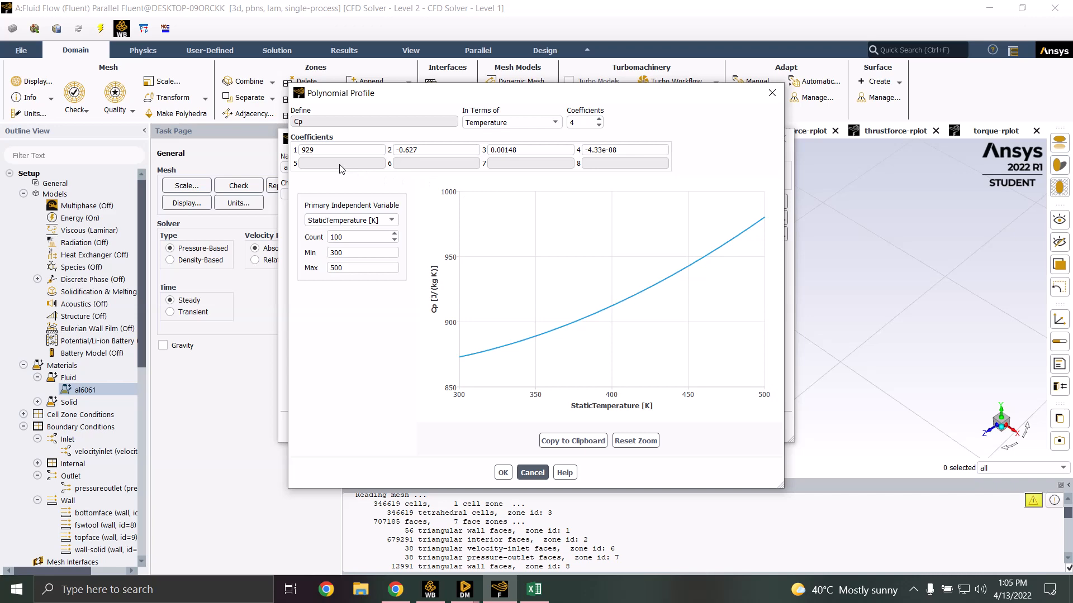
pyautogui.click(530, 473)
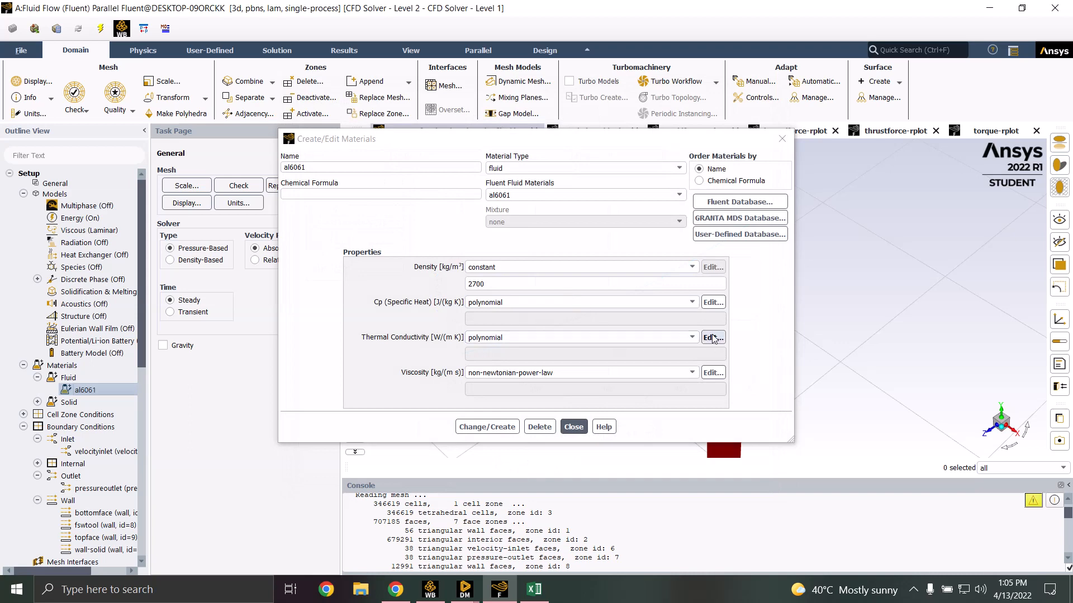
pyautogui.click(713, 338)
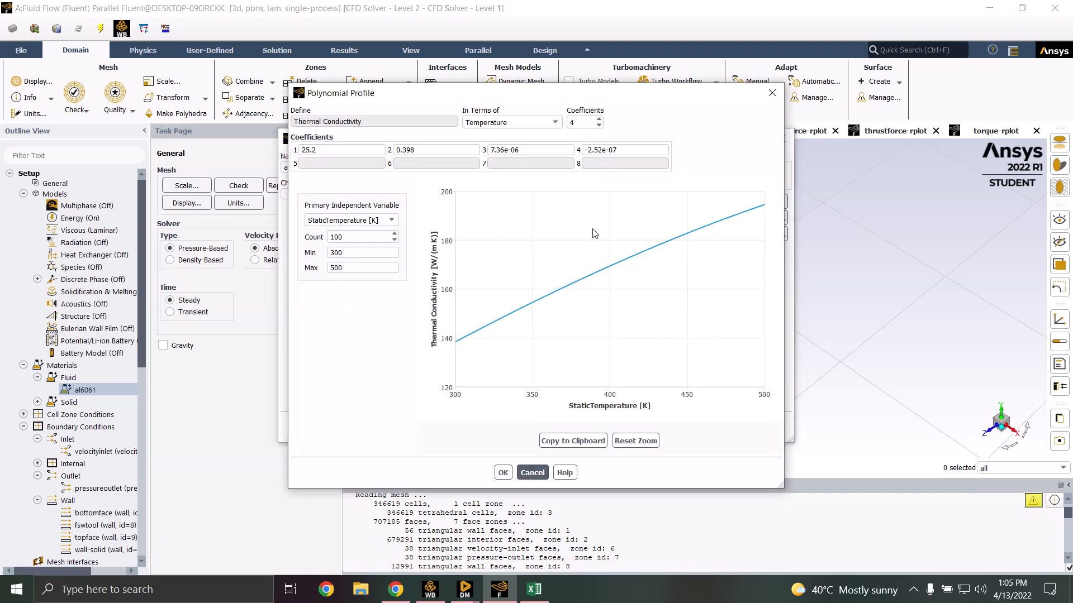
pyautogui.click(532, 473)
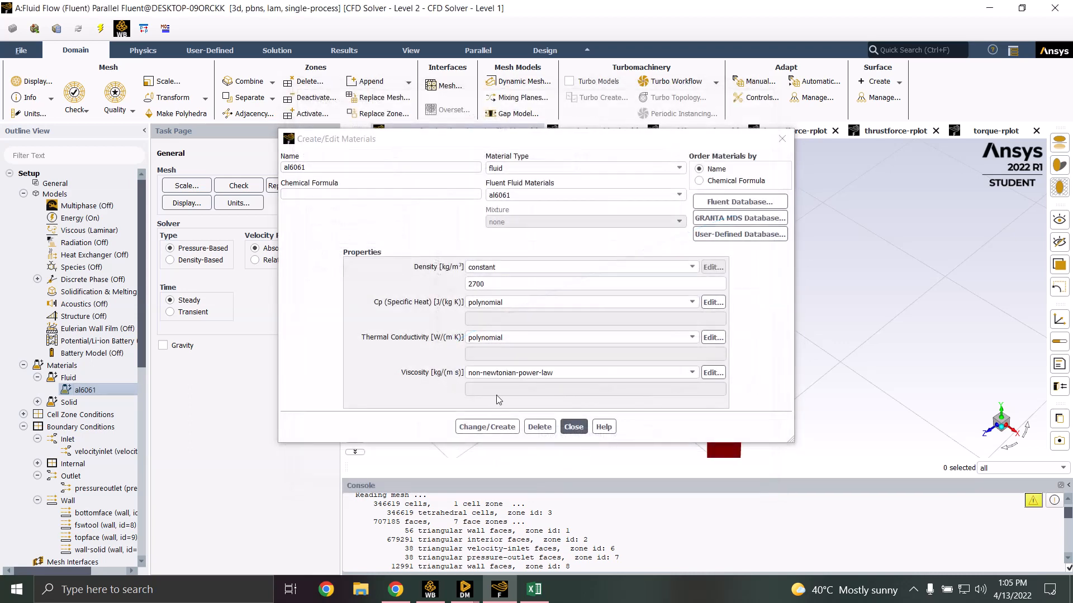
# Keep al6061's non-newtonian power-law viscosity, review its parameters, and close the materials dialog
pyautogui.click(595, 374)
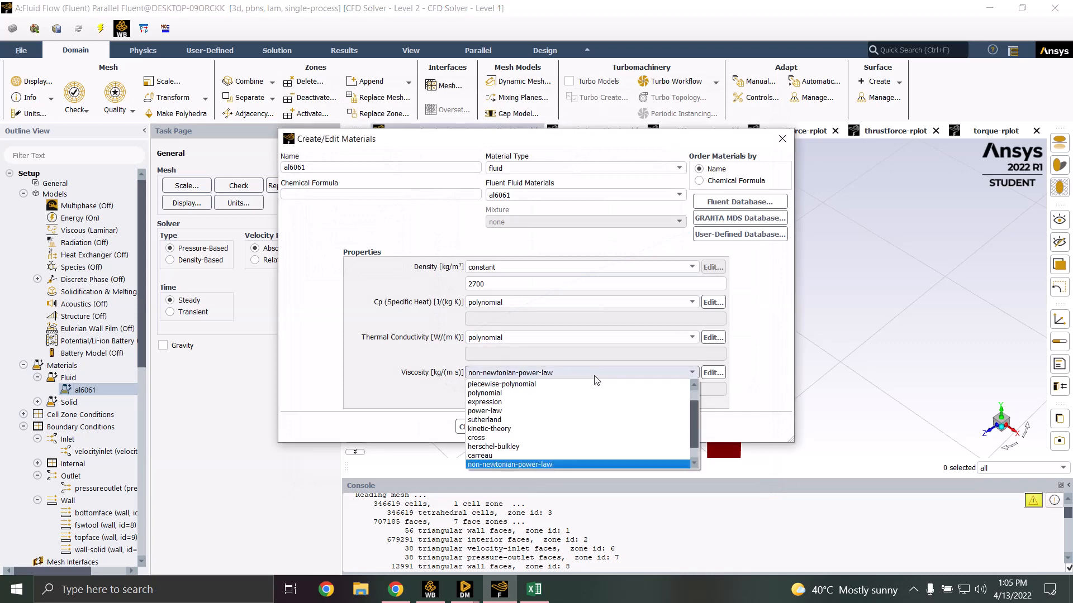
pyautogui.click(595, 374)
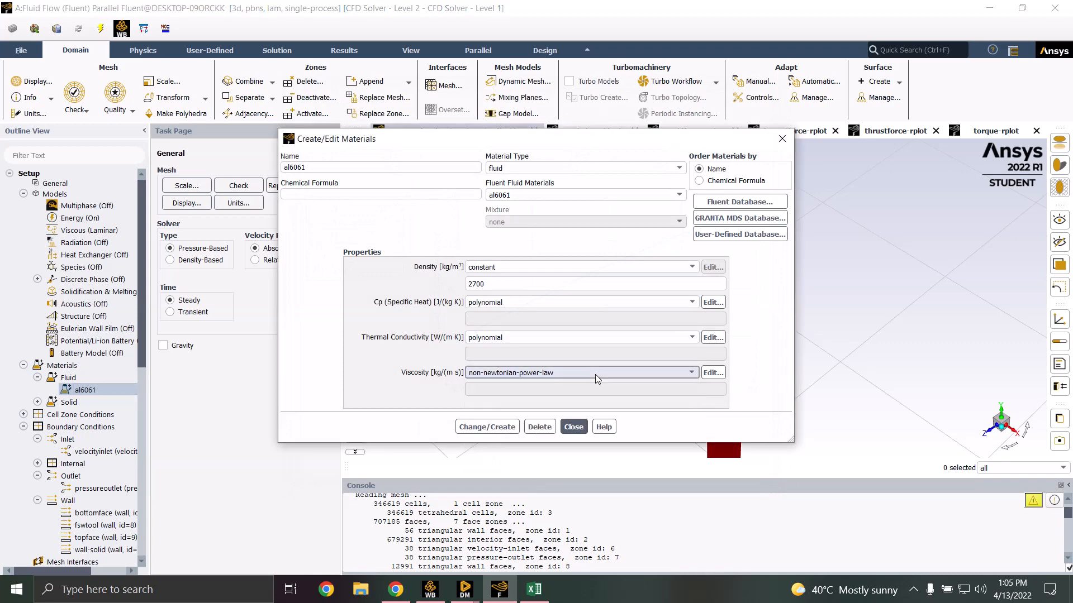
pyautogui.click(713, 372)
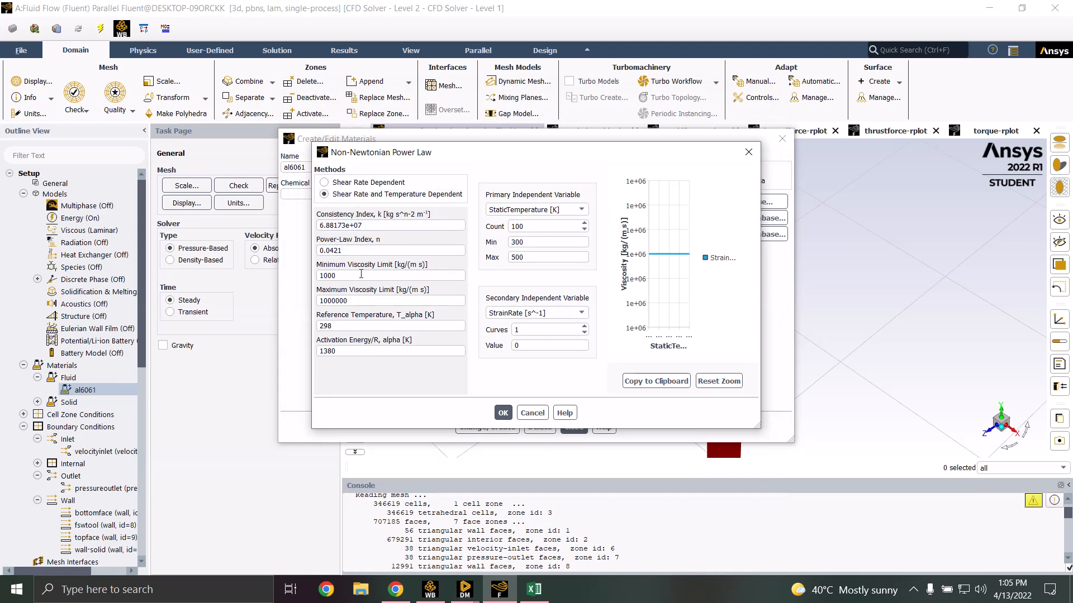
pyautogui.click(537, 416)
pyautogui.click(573, 427)
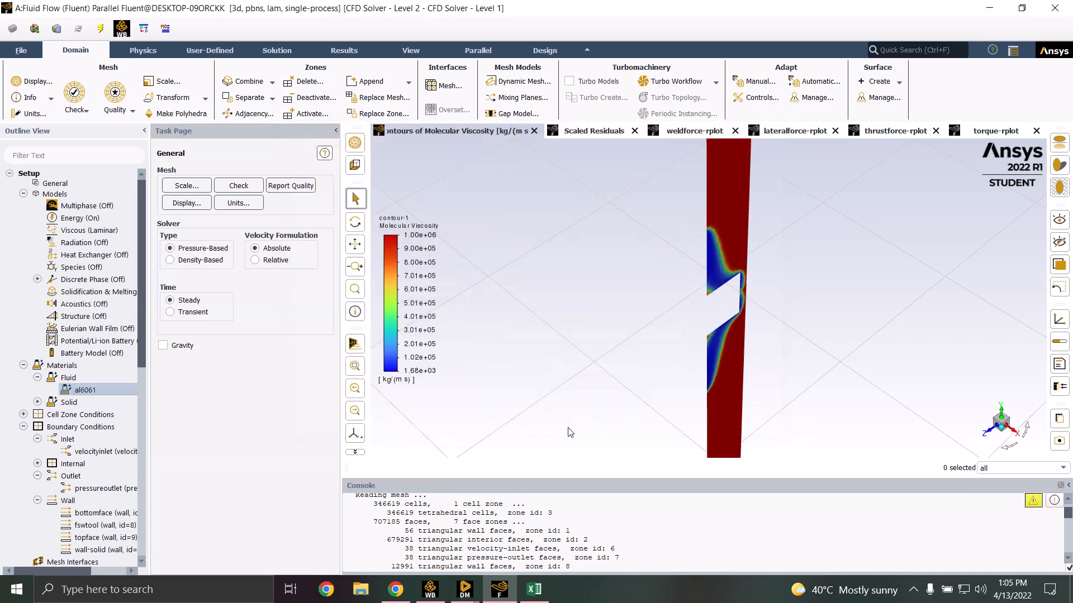
pyautogui.click(82, 453)
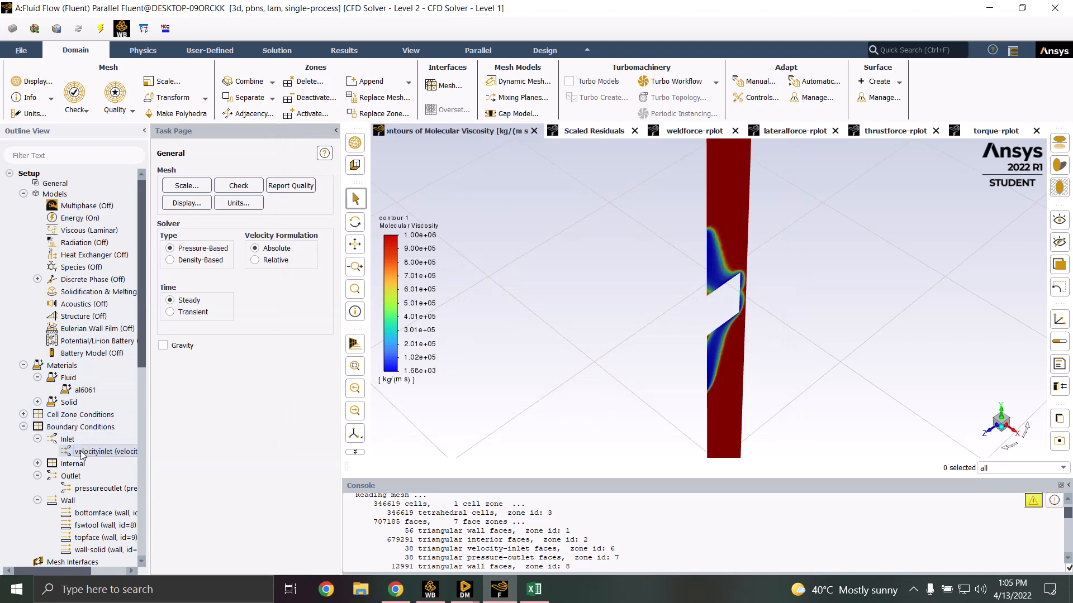
pyautogui.doubleClick(83, 453)
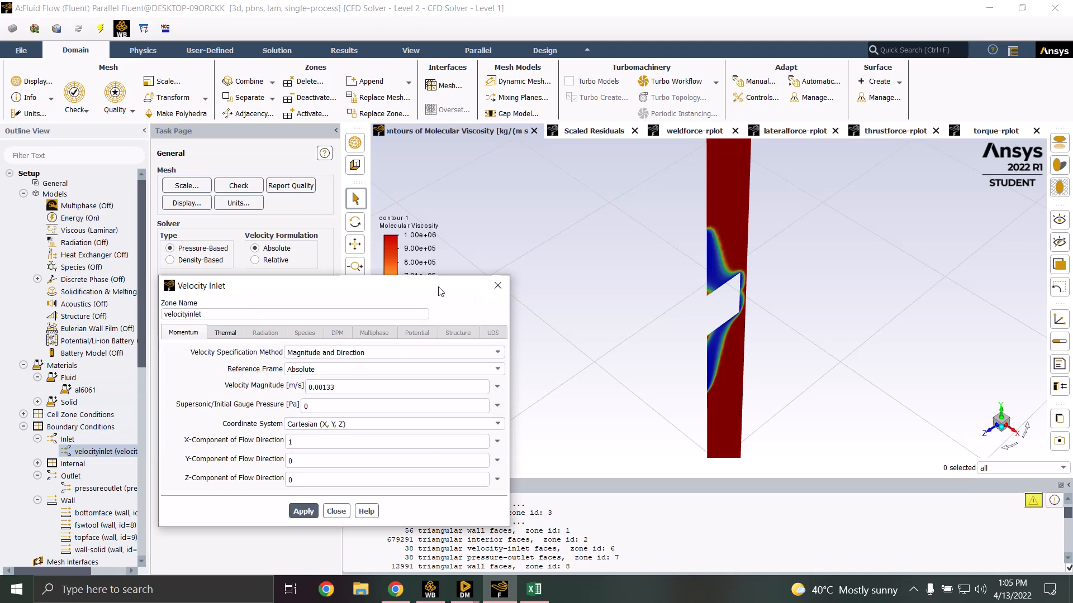
pyautogui.moveTo(439, 291); pyautogui.dragTo(551, 197)
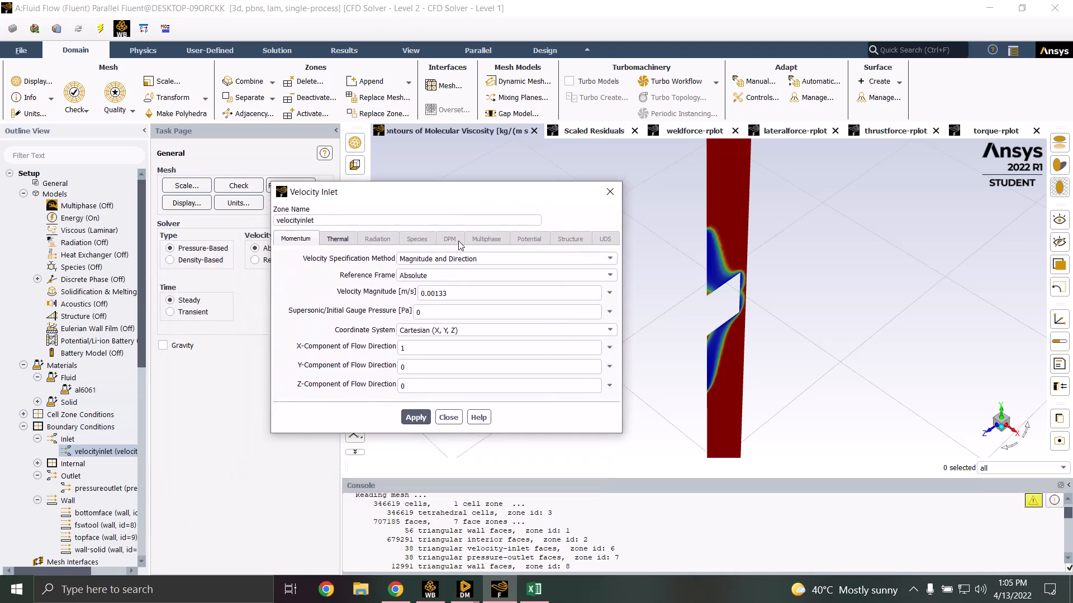
pyautogui.click(426, 260)
pyautogui.click(464, 286)
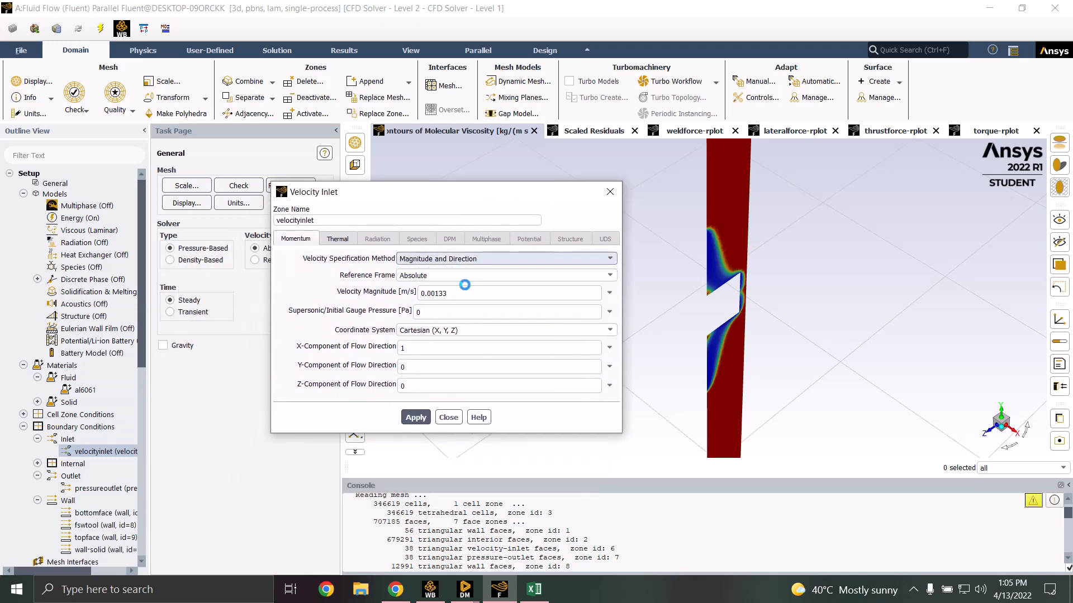
pyautogui.click(458, 260)
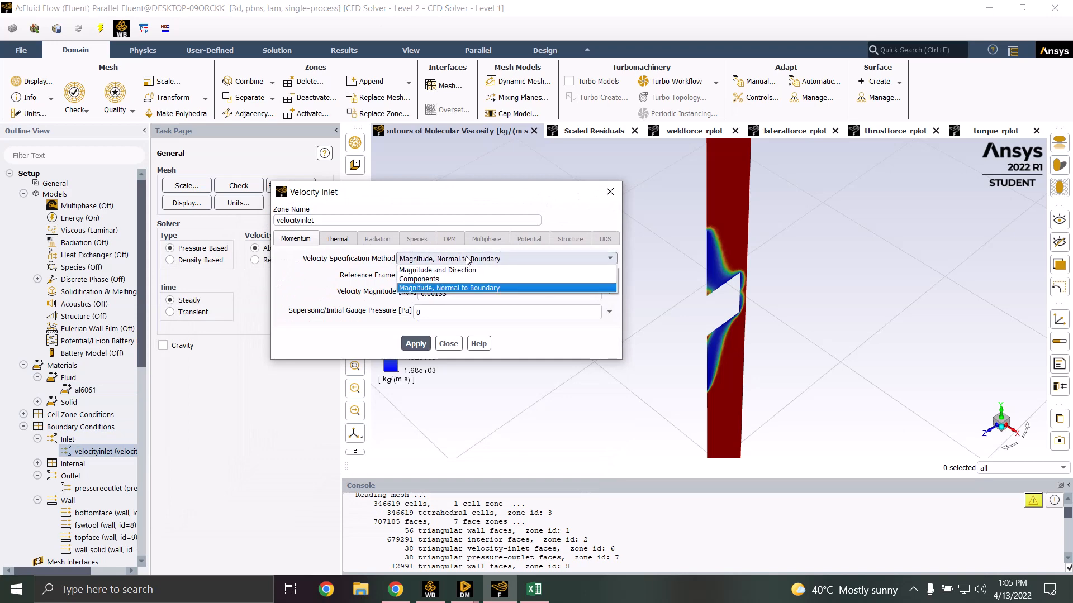
pyautogui.click(461, 270)
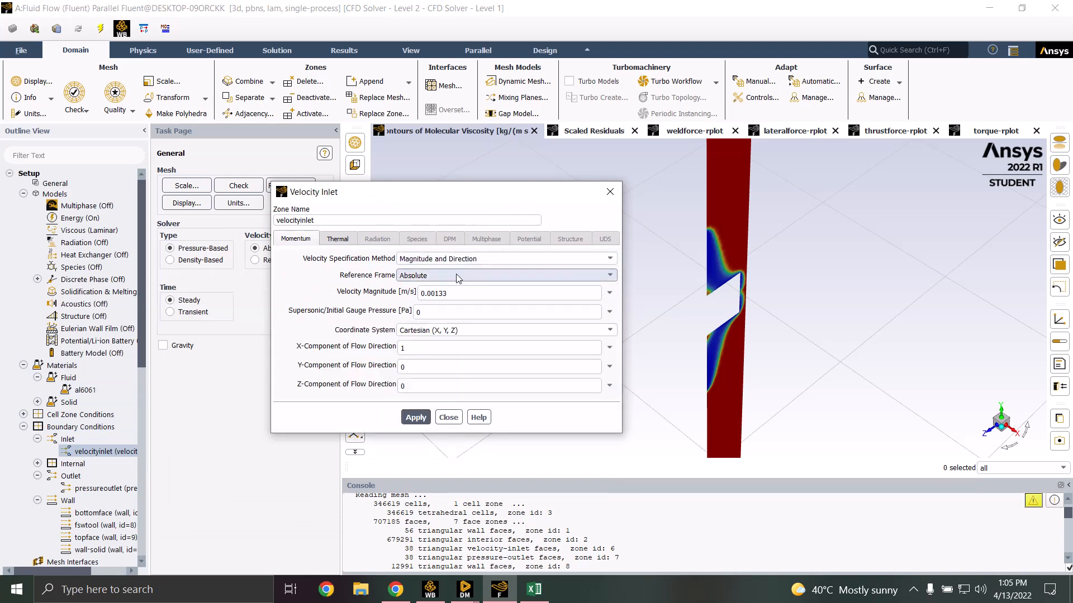
pyautogui.click(456, 276)
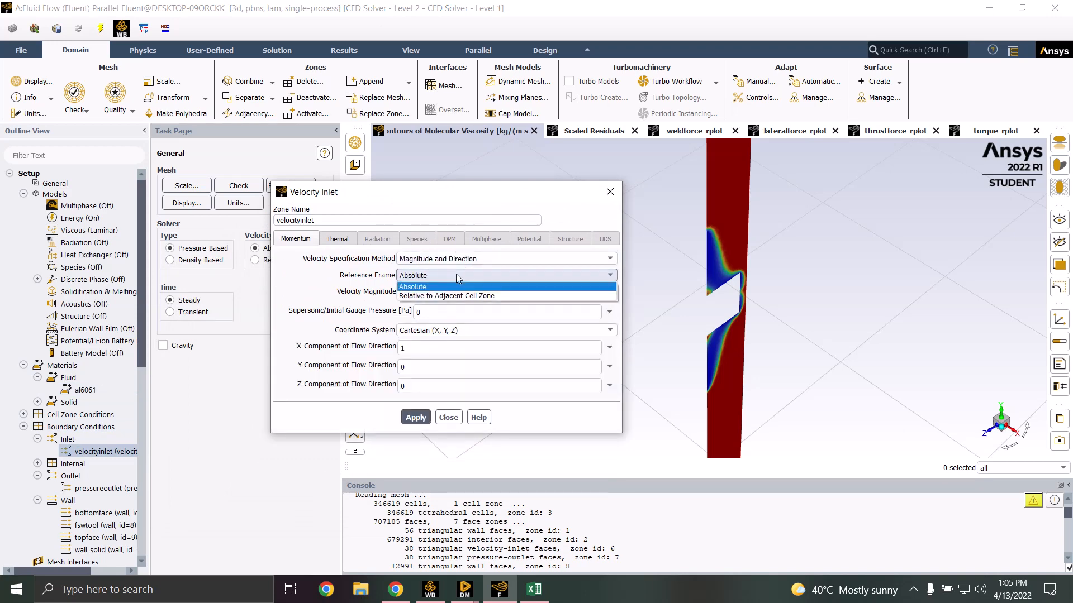
pyautogui.click(457, 277)
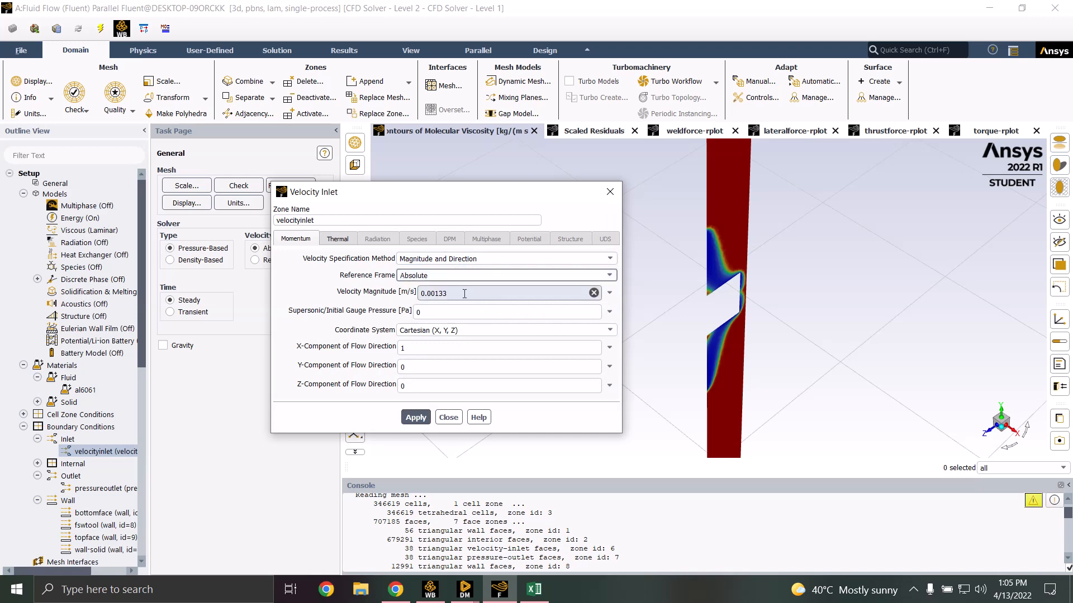
pyautogui.click(449, 418)
pyautogui.doubleClick(88, 488)
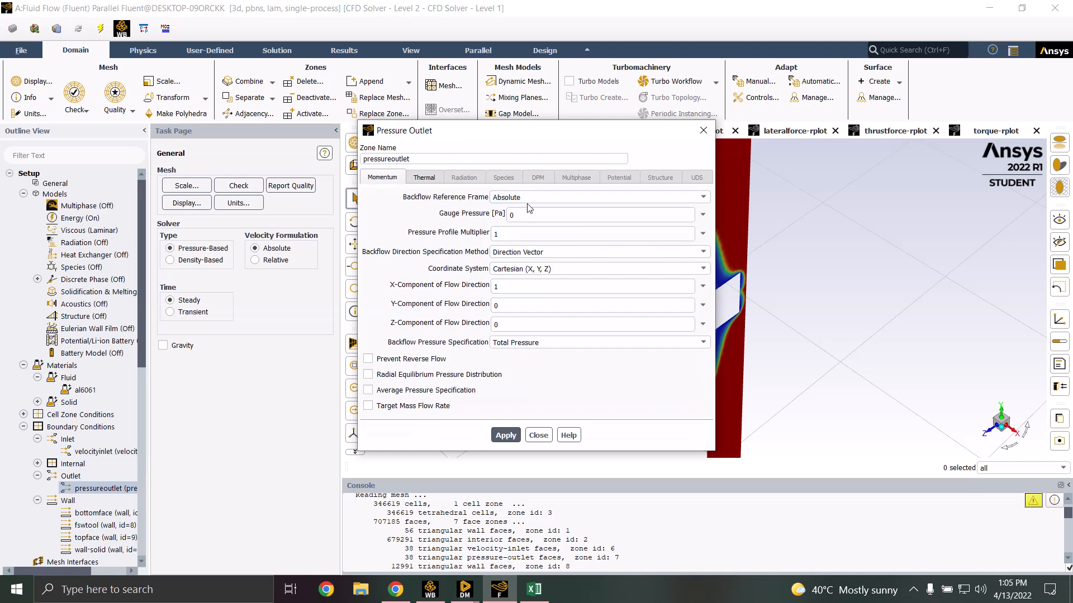
pyautogui.click(534, 253)
pyautogui.click(535, 257)
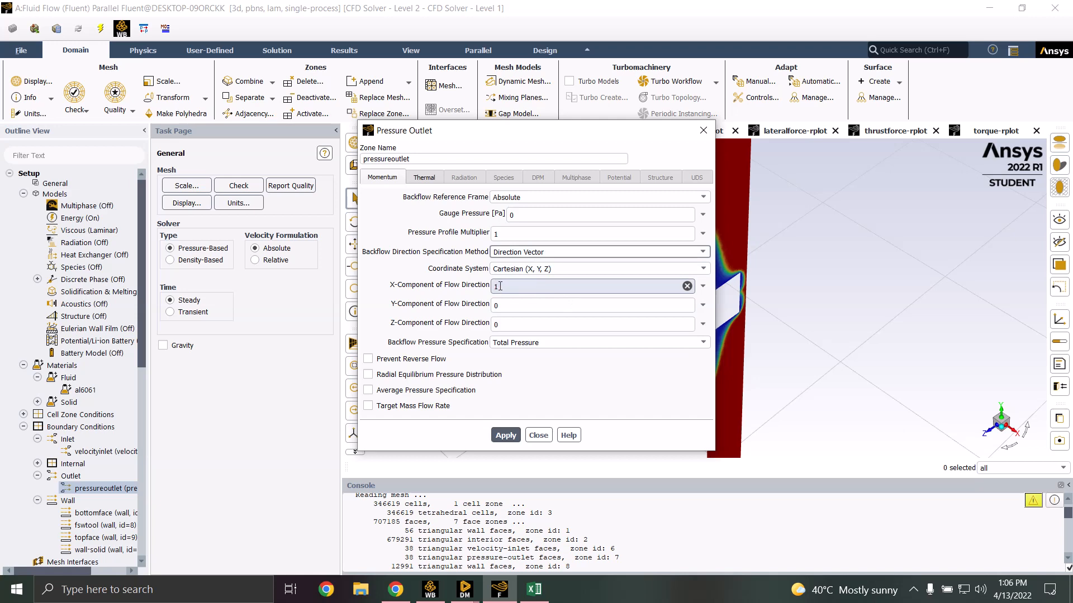
pyautogui.click(538, 436)
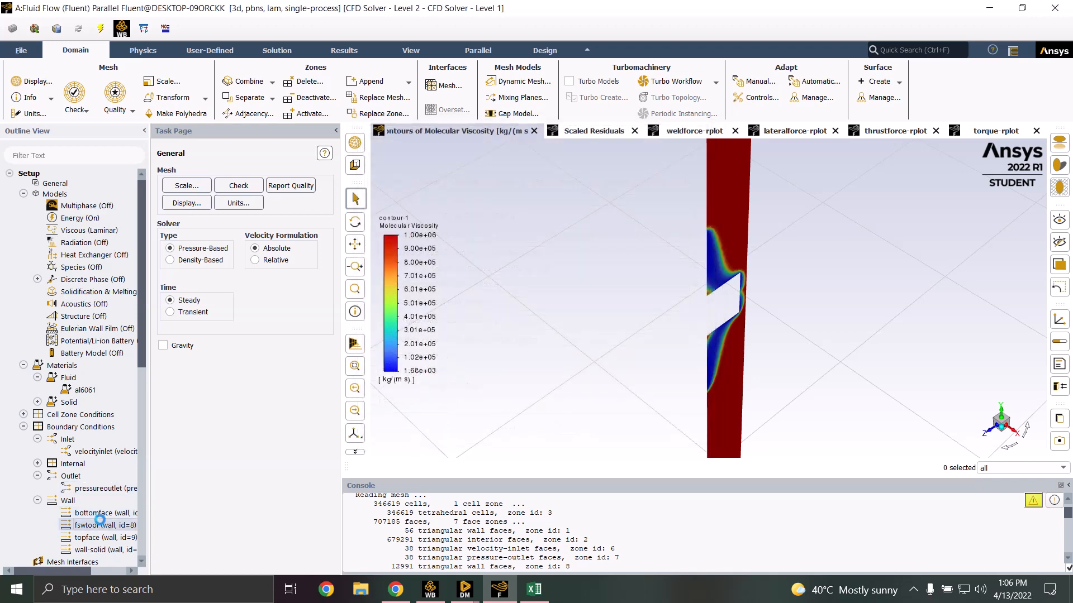
pyautogui.doubleClick(101, 524)
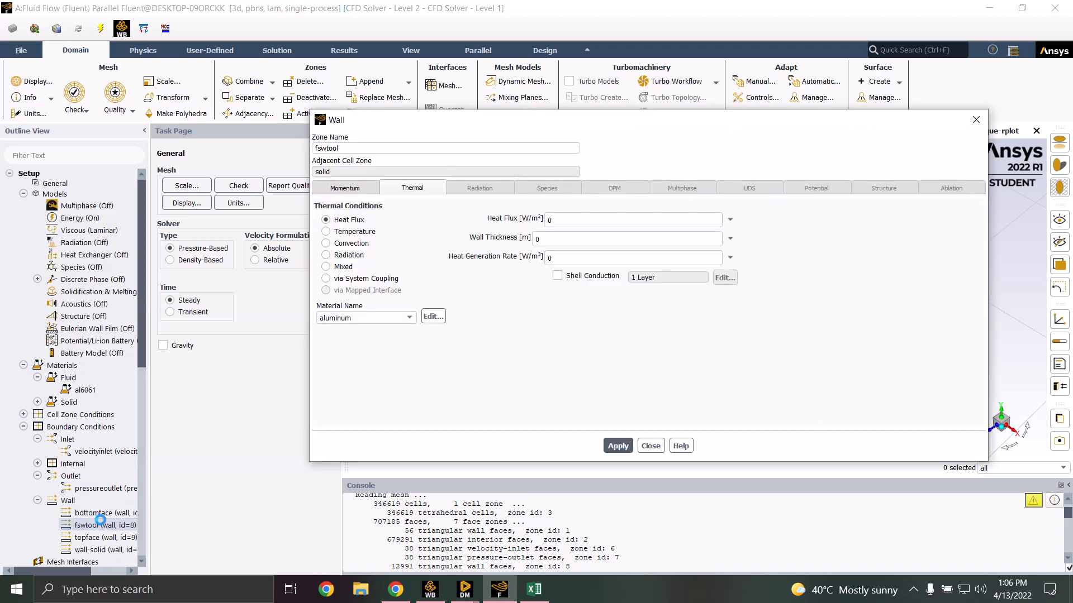
pyautogui.click(352, 188)
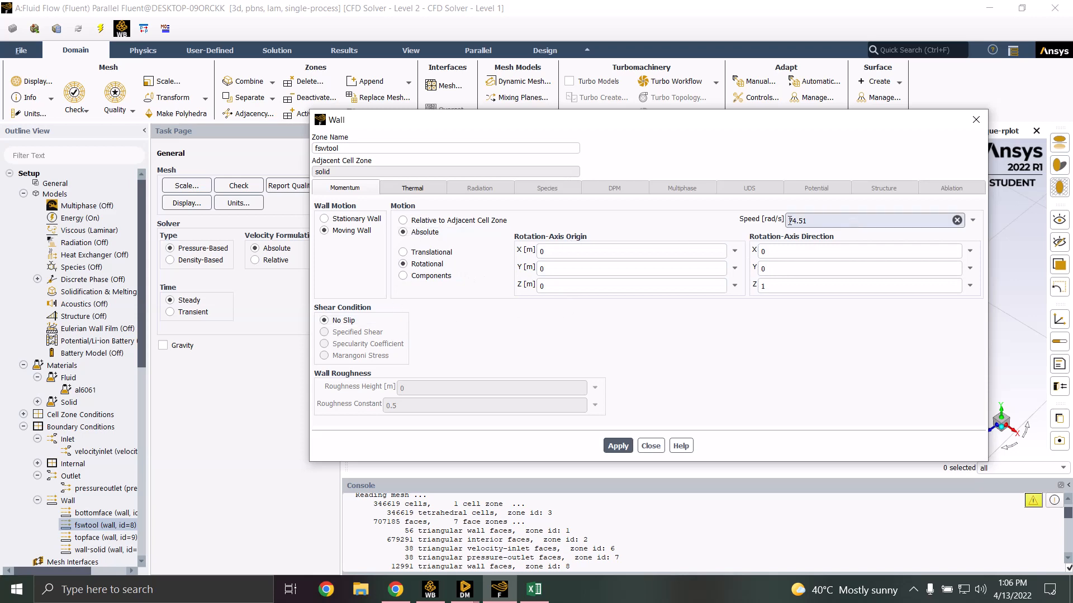
pyautogui.click(651, 446)
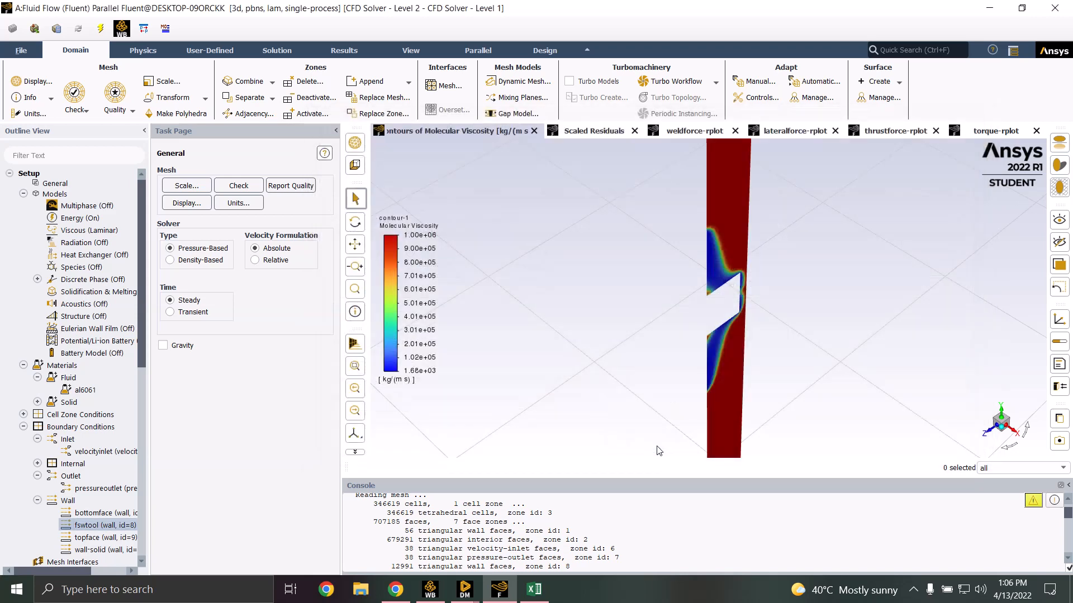
pyautogui.doubleClick(100, 510)
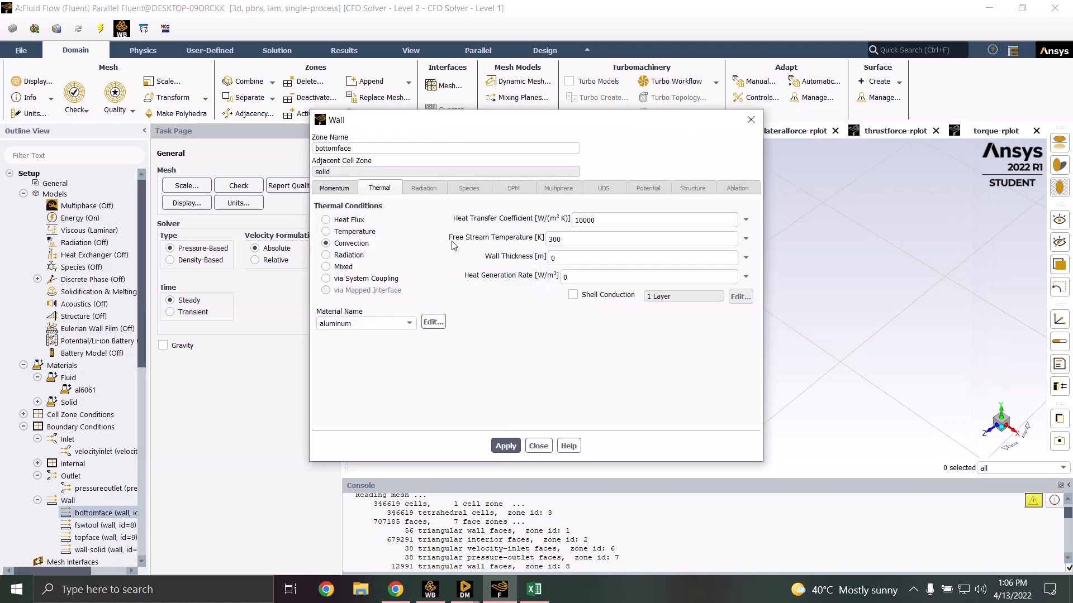
pyautogui.click(334, 189)
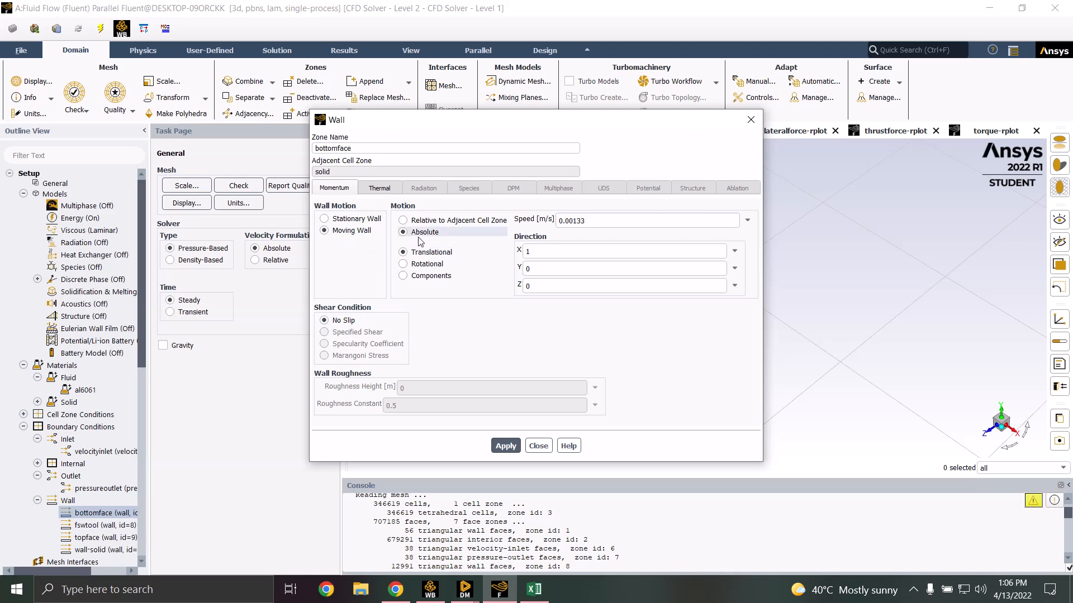
pyautogui.click(595, 220)
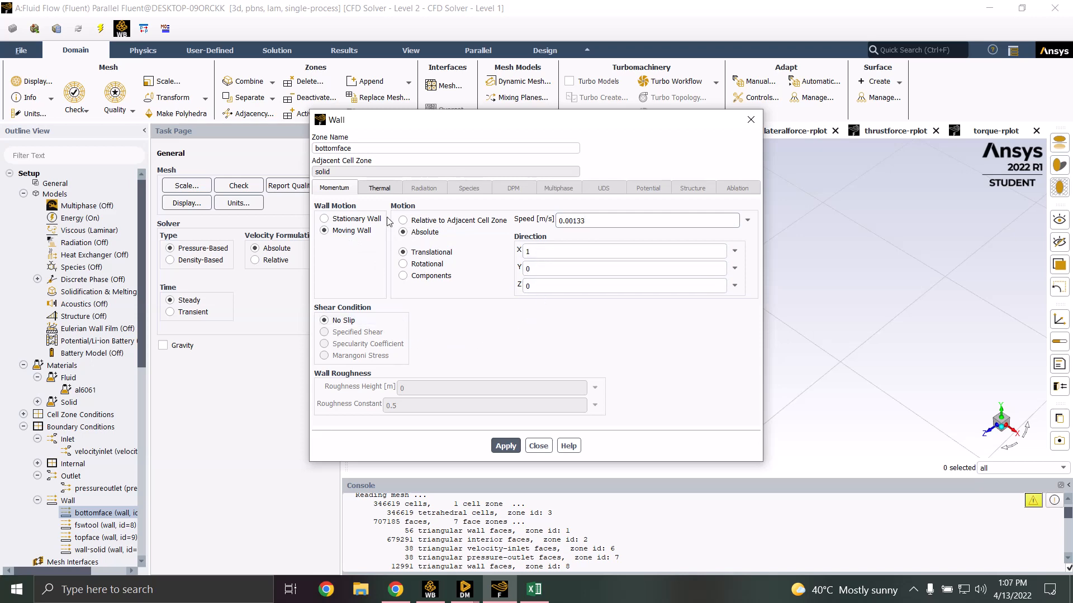
pyautogui.click(380, 188)
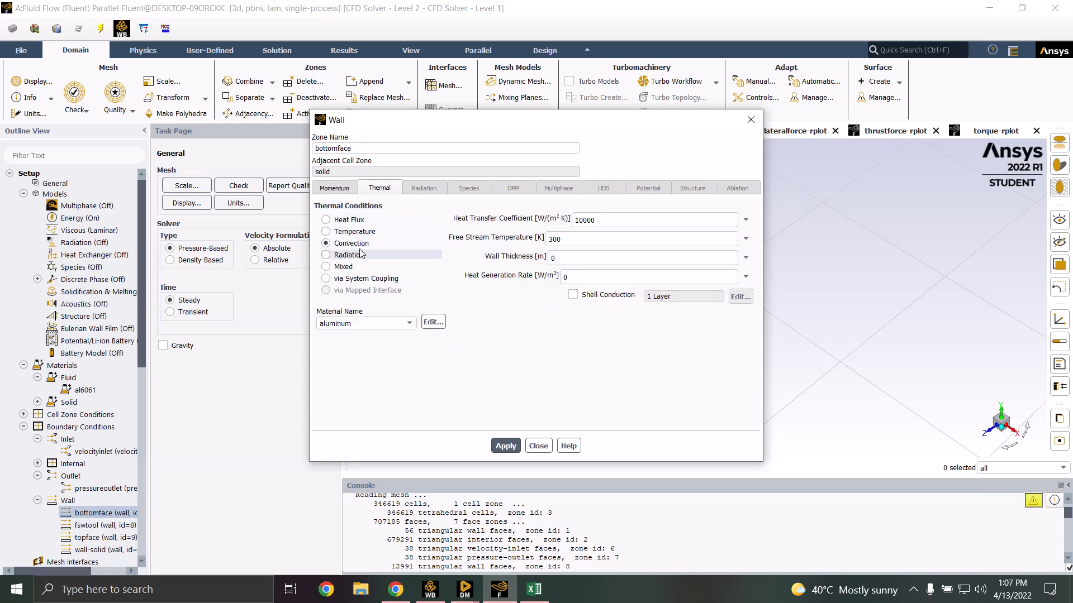
pyautogui.doubleClick(605, 219)
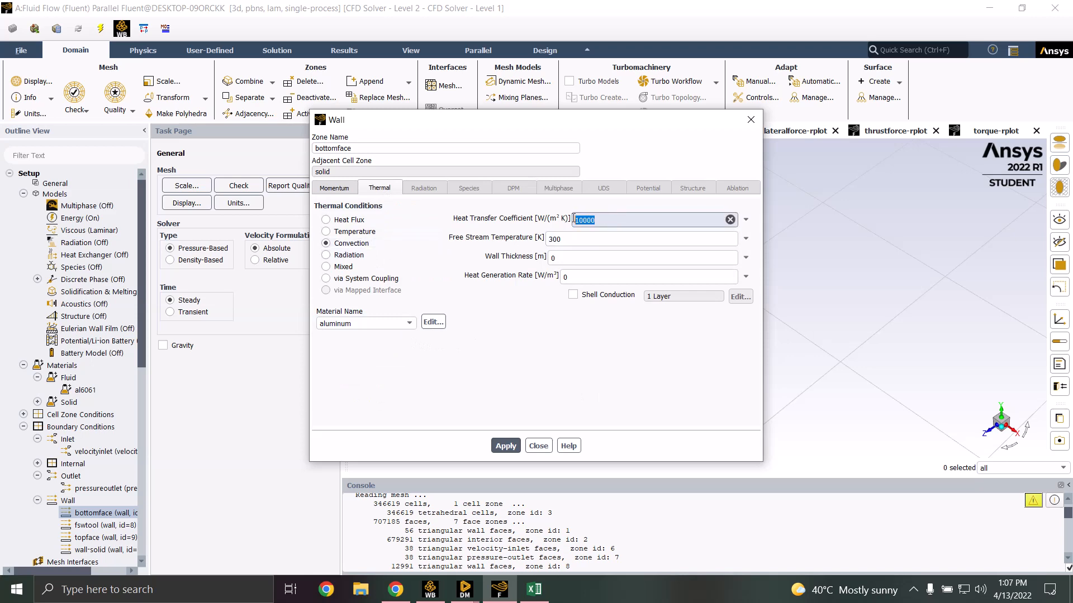
pyautogui.click(429, 219)
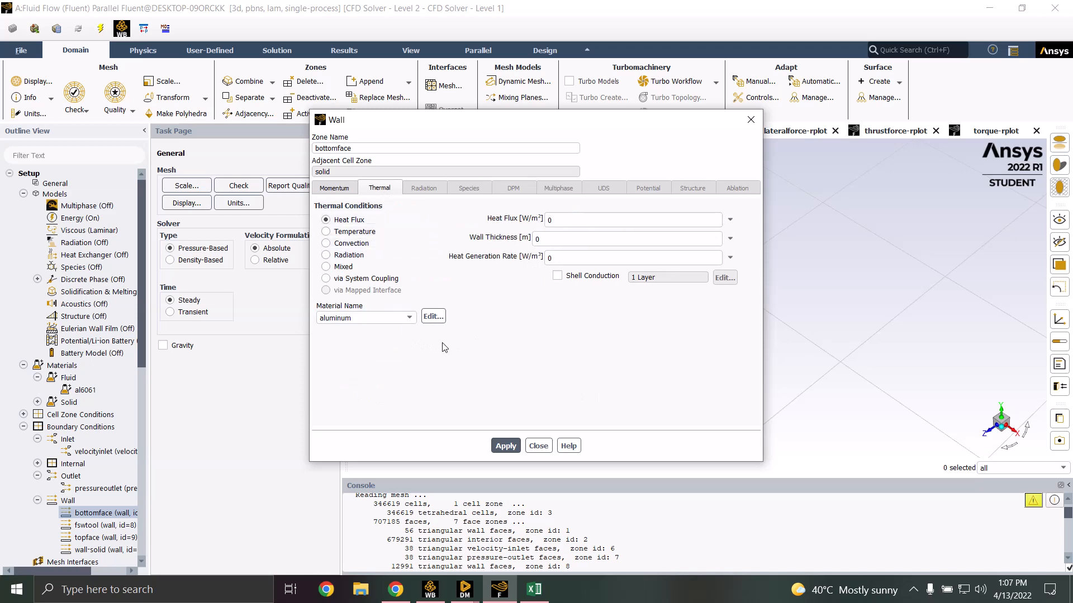
pyautogui.click(351, 244)
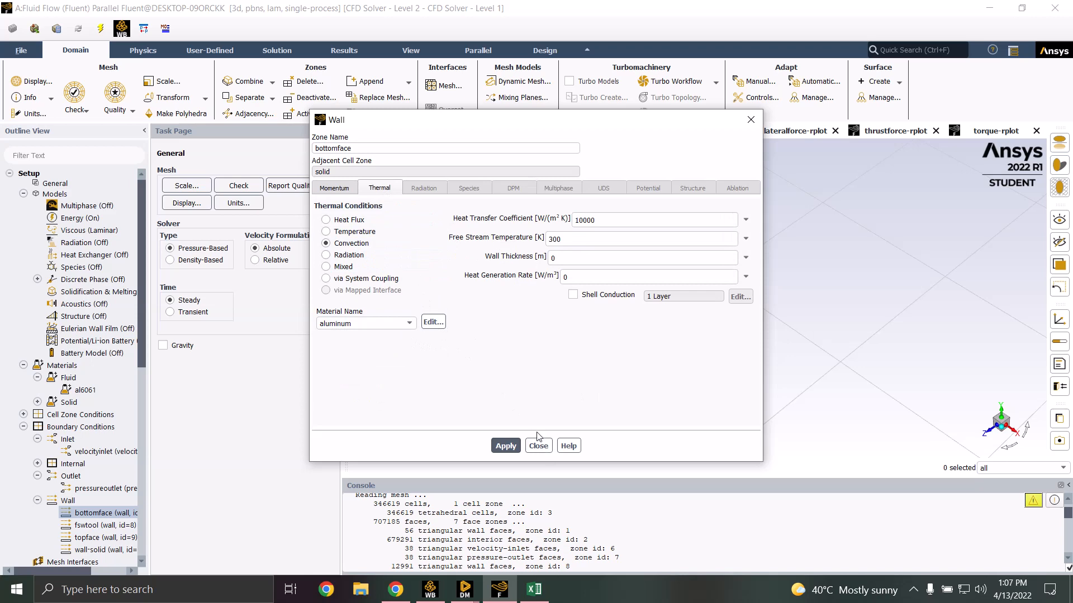
pyautogui.click(539, 446)
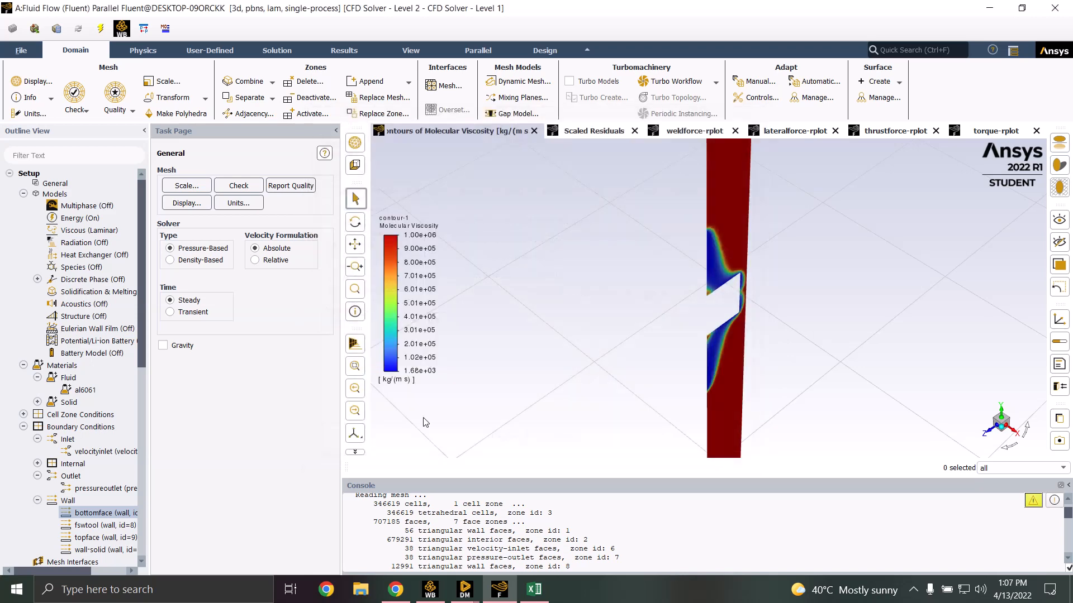
# Review the topface wall's motion and its 30 W/m²K, 300 K convection cooling
pyautogui.doubleClick(73, 538)
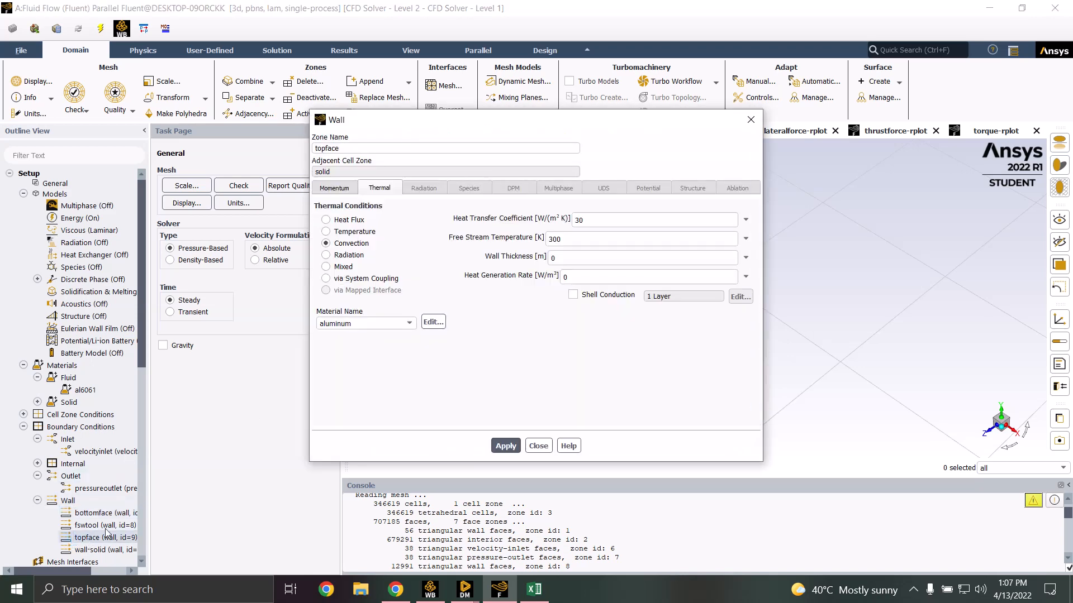
pyautogui.click(335, 189)
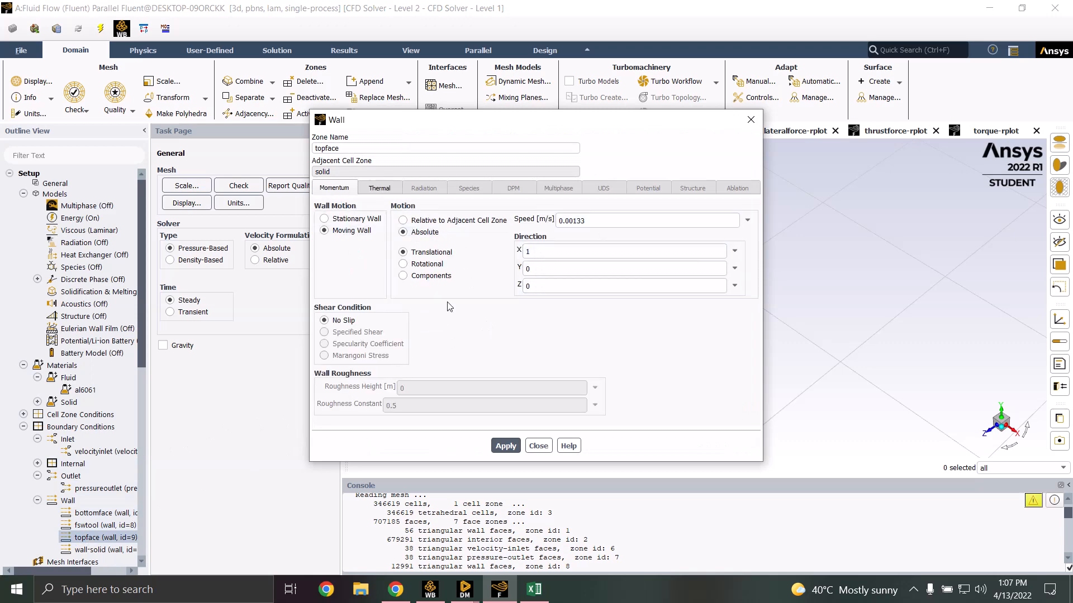
pyautogui.click(383, 191)
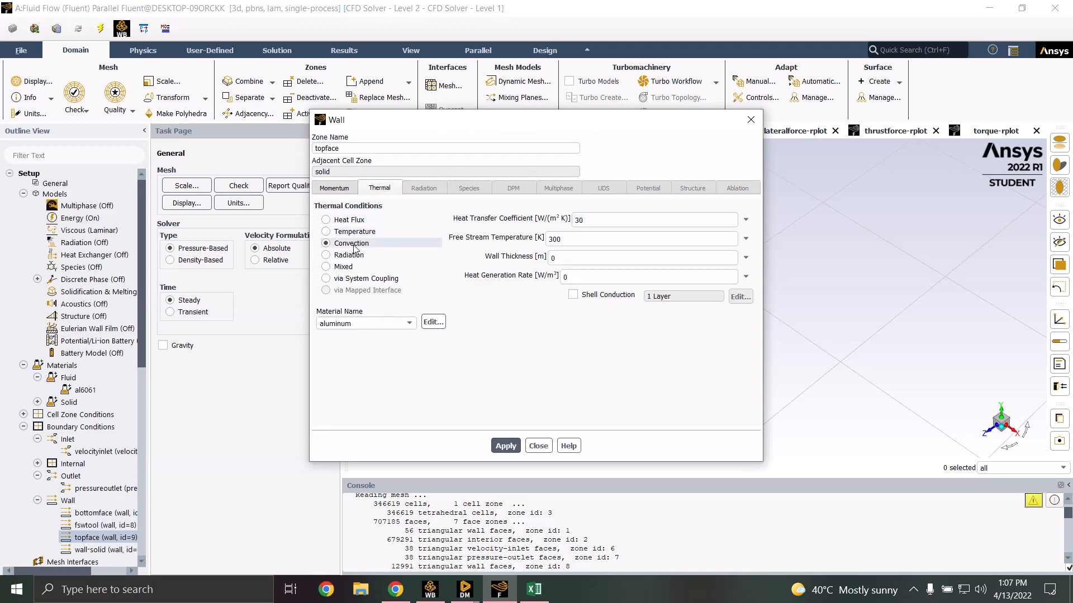
pyautogui.click(537, 447)
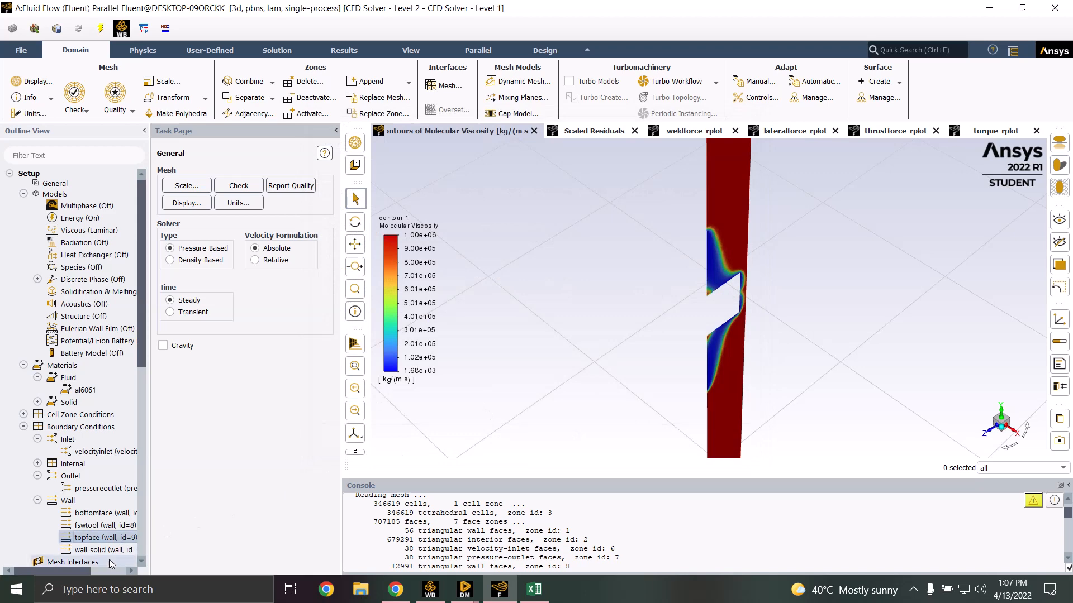
# Review wall-solid: moving 0.00133 m/s along X with 30 W/m²K convection at 300 K
pyautogui.doubleClick(110, 551)
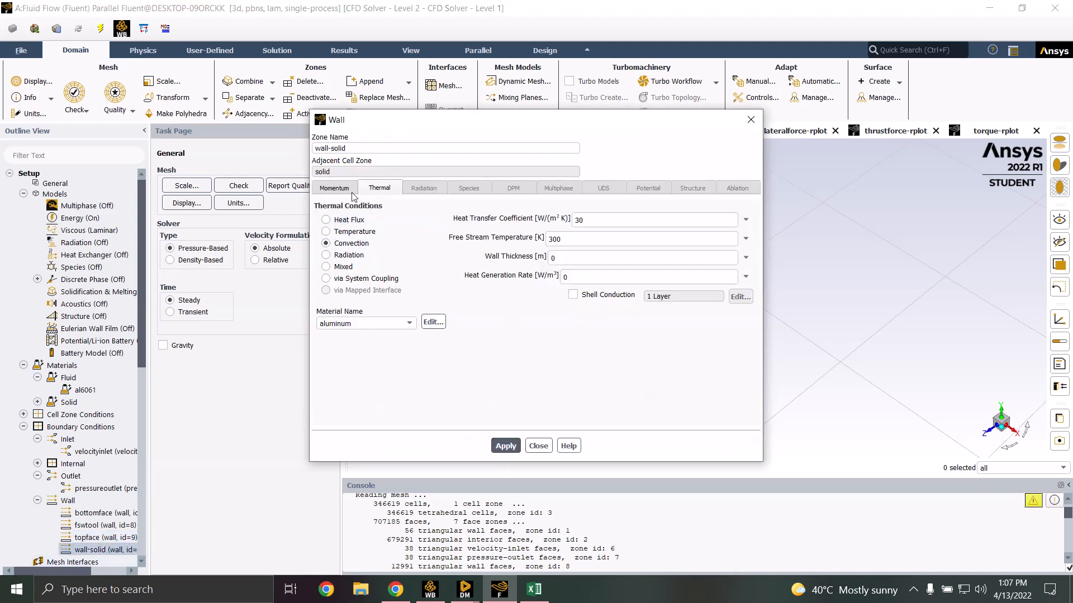
pyautogui.click(335, 188)
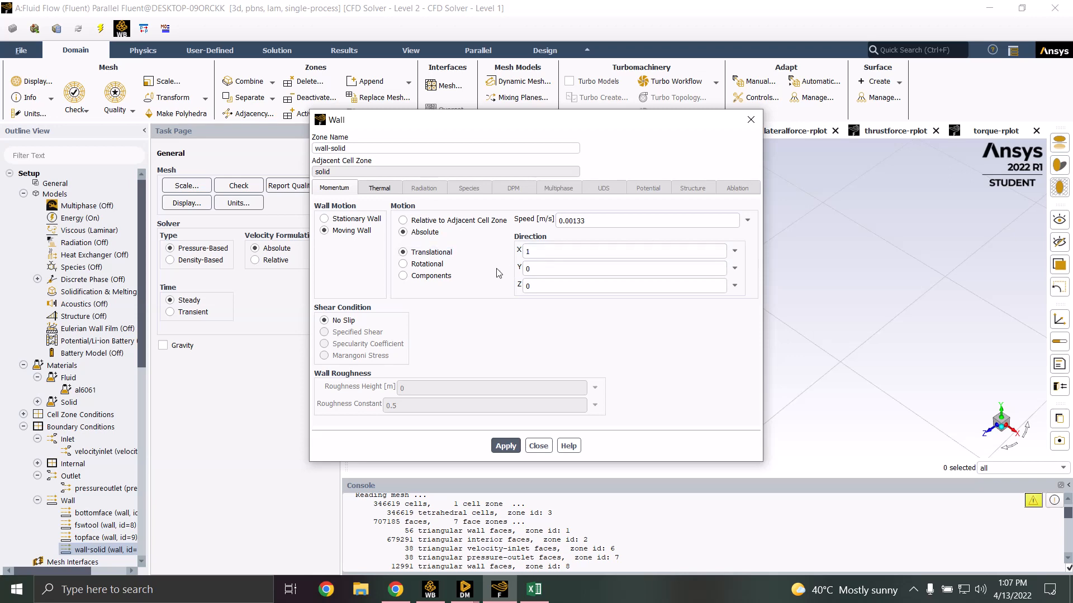
pyautogui.click(380, 188)
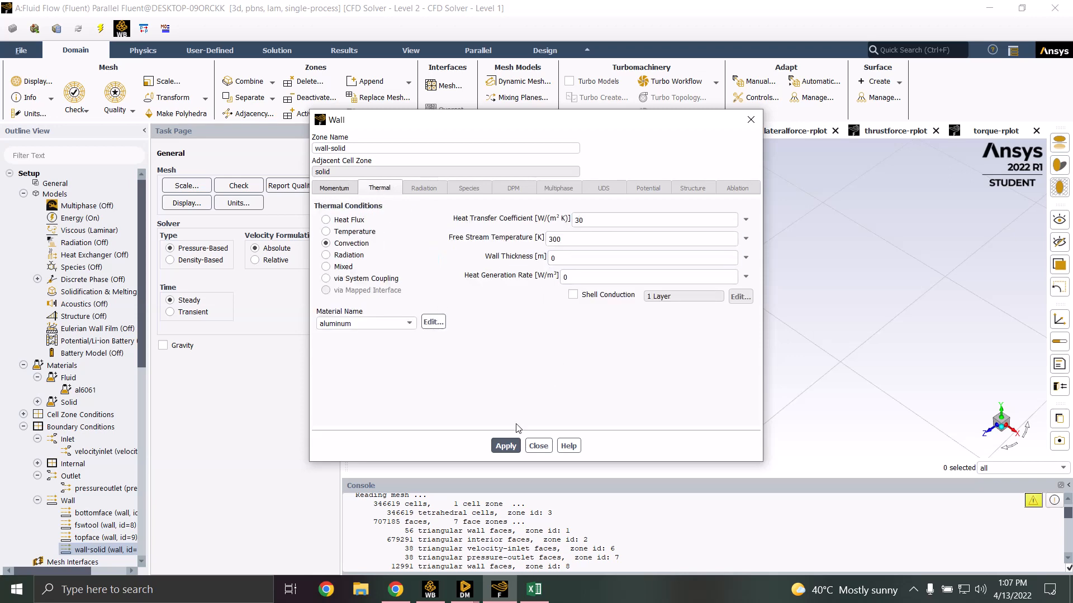
pyautogui.click(538, 445)
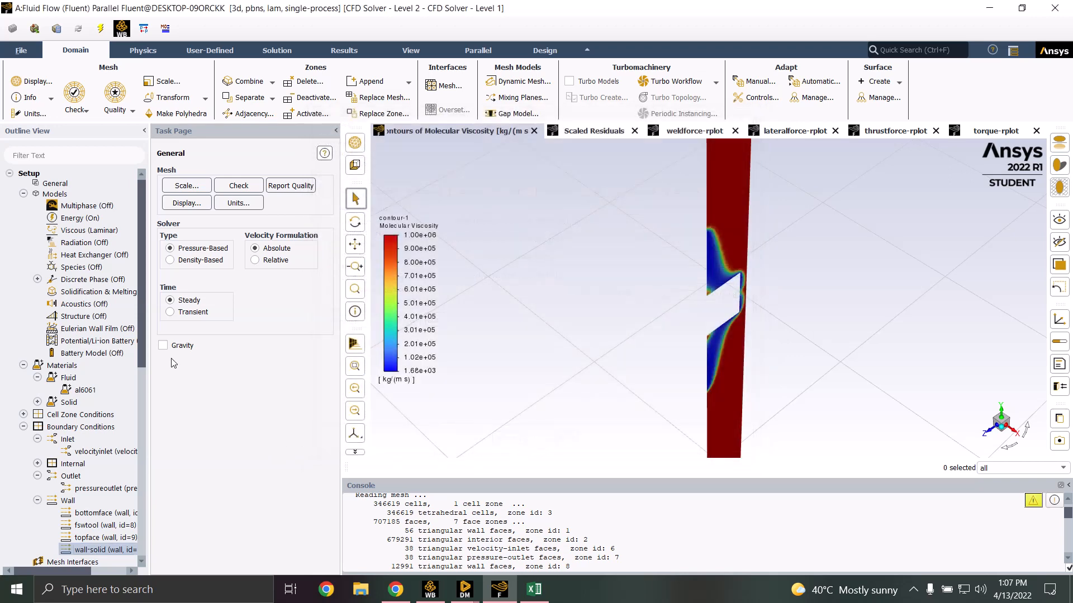
# Confirm the Coupled scheme with Second Order pressure and Second Order Upwind, then collapse the task page
pyautogui.scroll(-1, 136, 413)
pyautogui.scroll(-7, 135, 413)
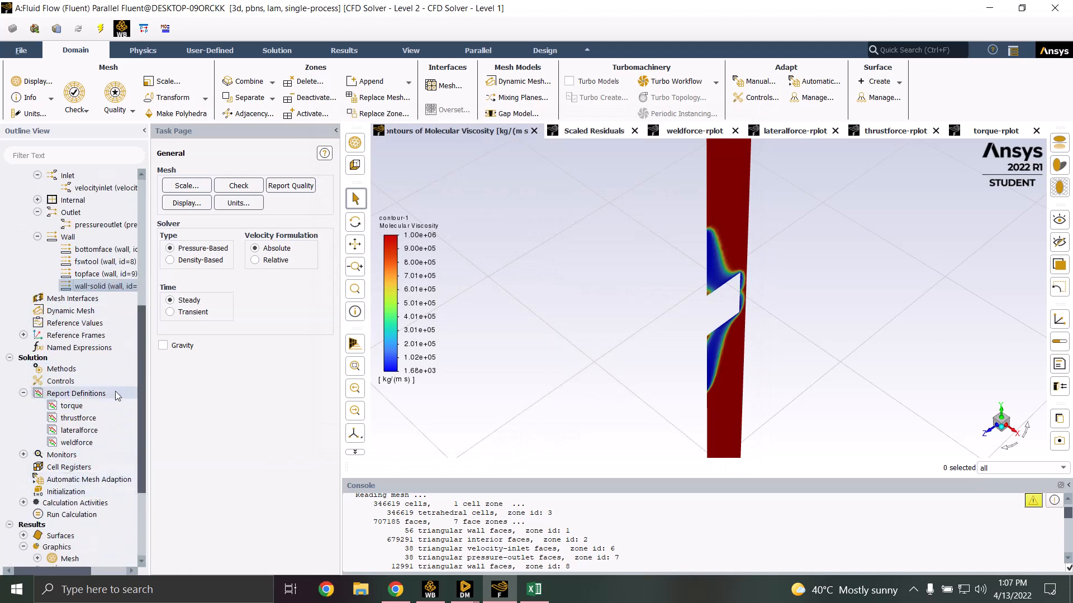
pyautogui.click(73, 369)
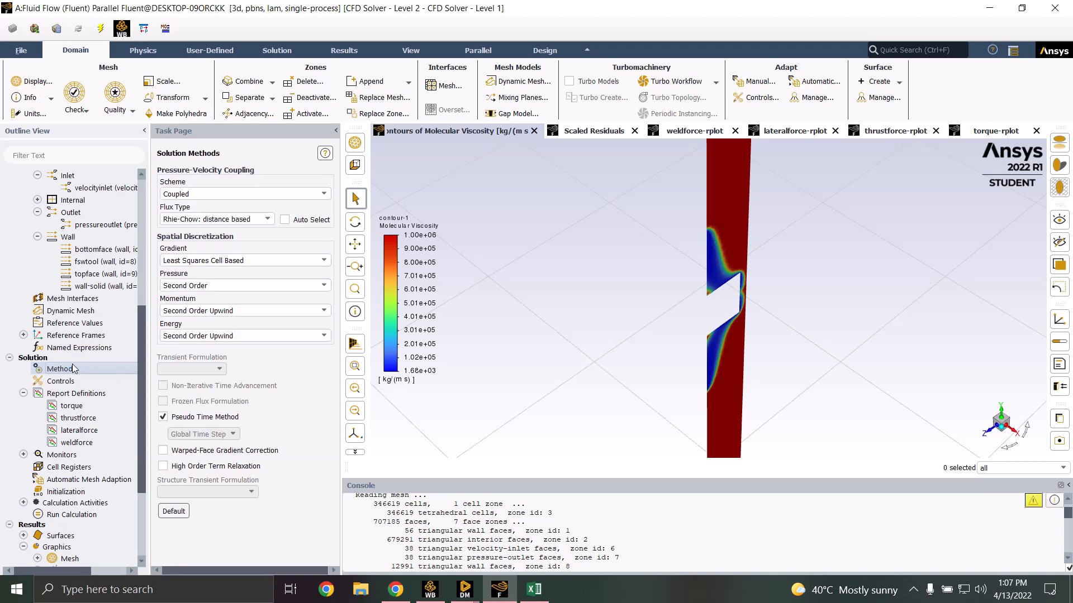
pyautogui.click(224, 286)
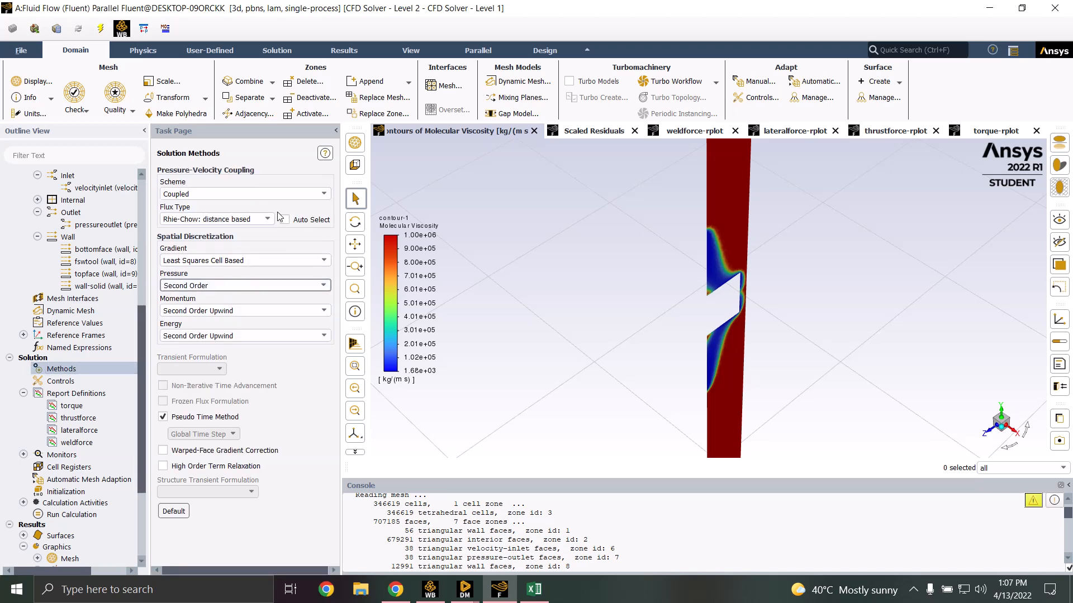
pyautogui.click(336, 133)
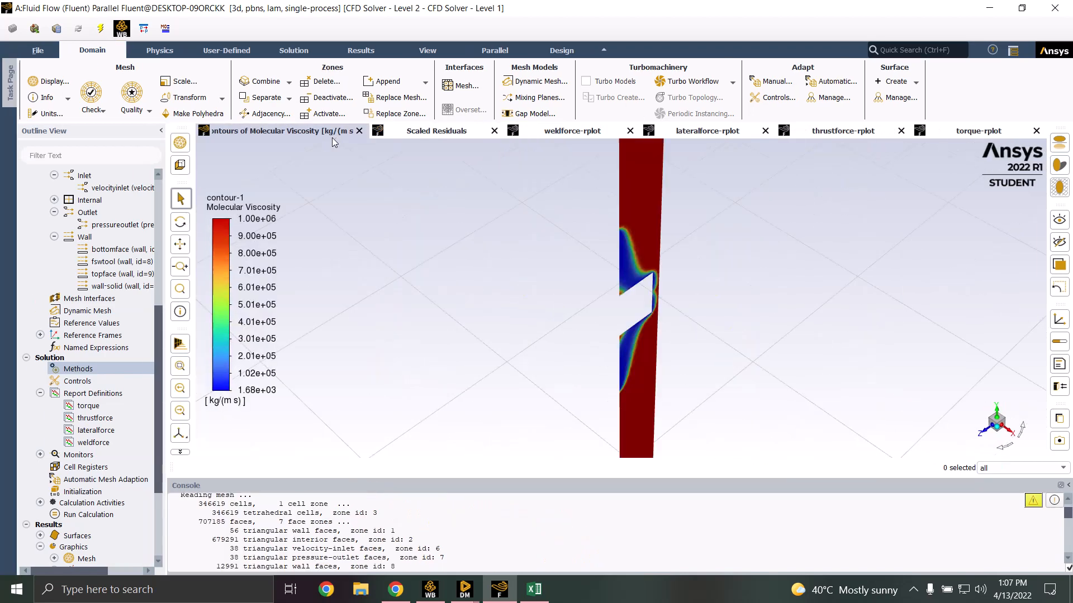
pyautogui.click(85, 393)
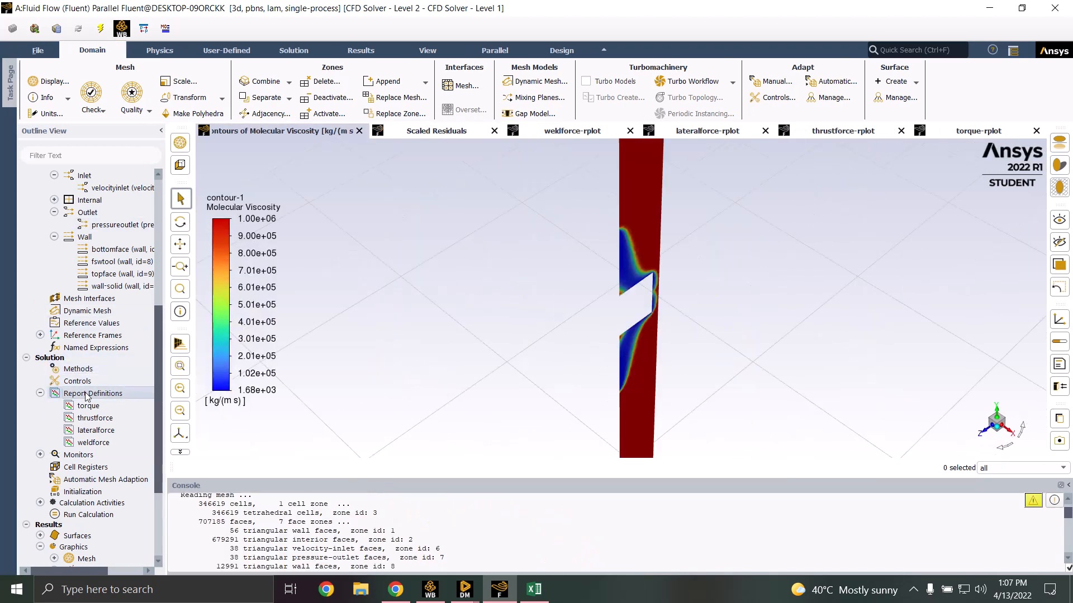
pyautogui.doubleClick(86, 394)
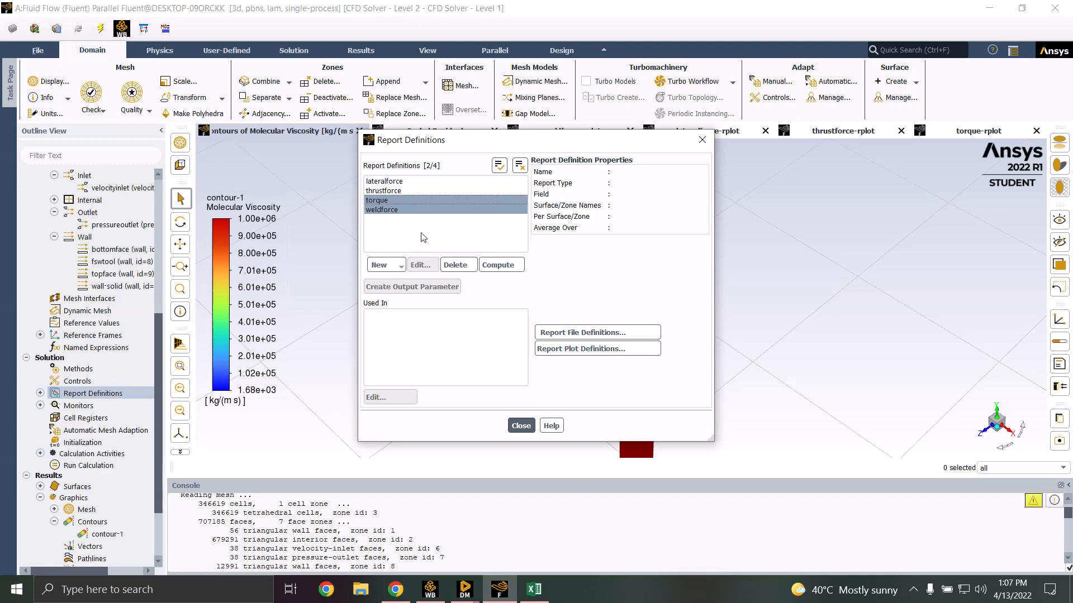
pyautogui.click(428, 212)
pyautogui.keyDown('ctrl'); pyautogui.click(428, 211); pyautogui.keyUp('ctrl')
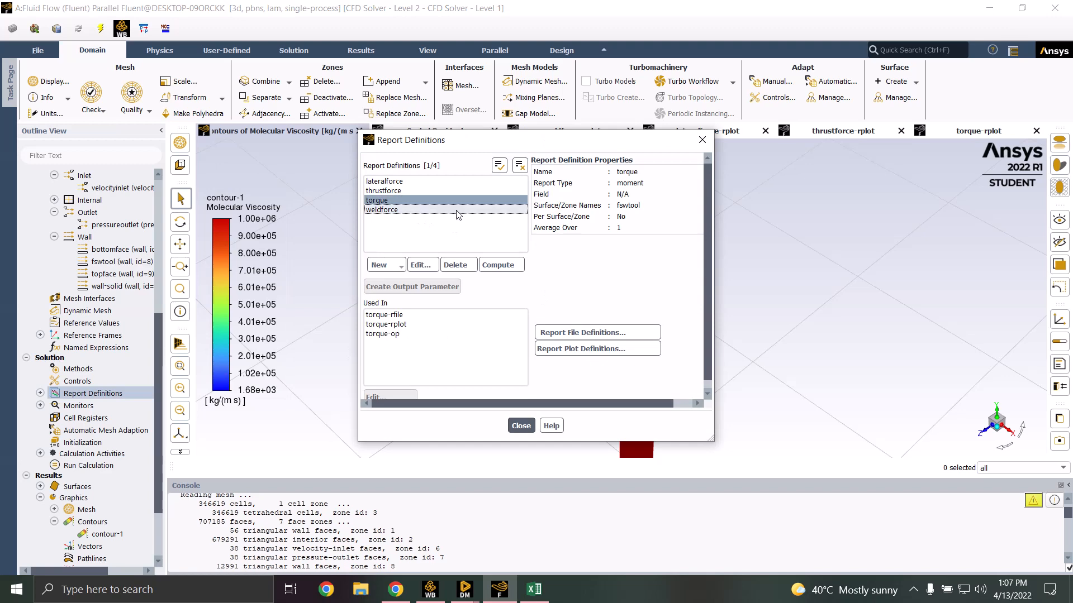
pyautogui.click(386, 265)
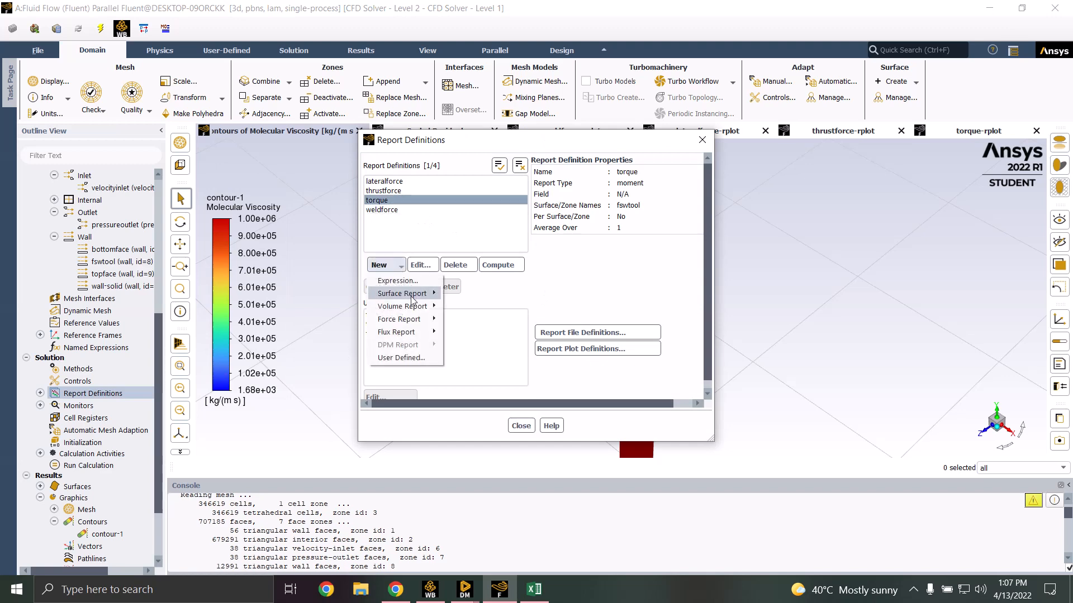
pyautogui.moveTo(413, 308)
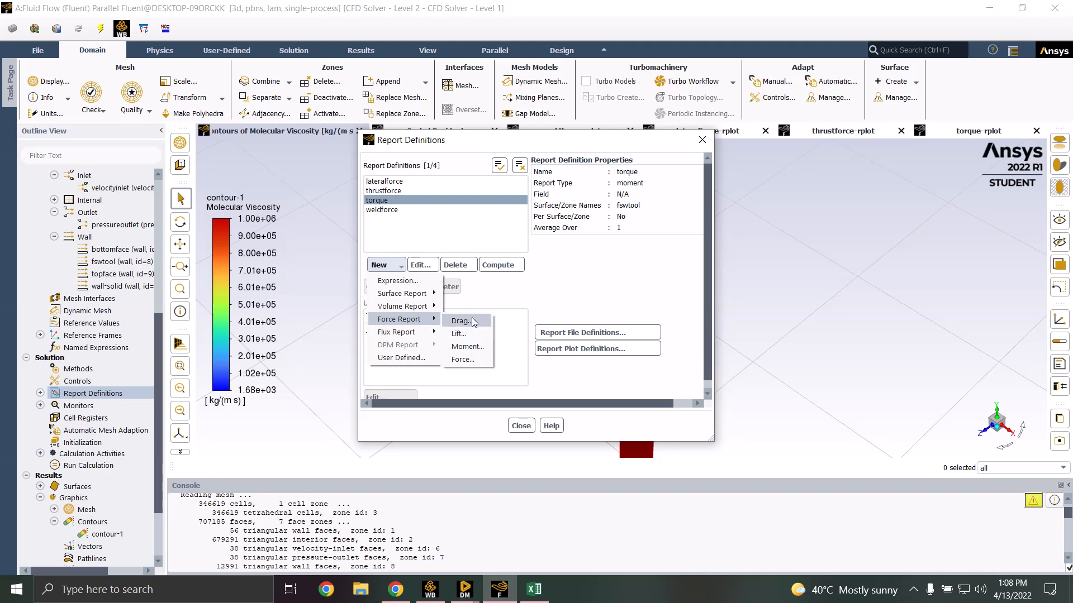
pyautogui.click(471, 320)
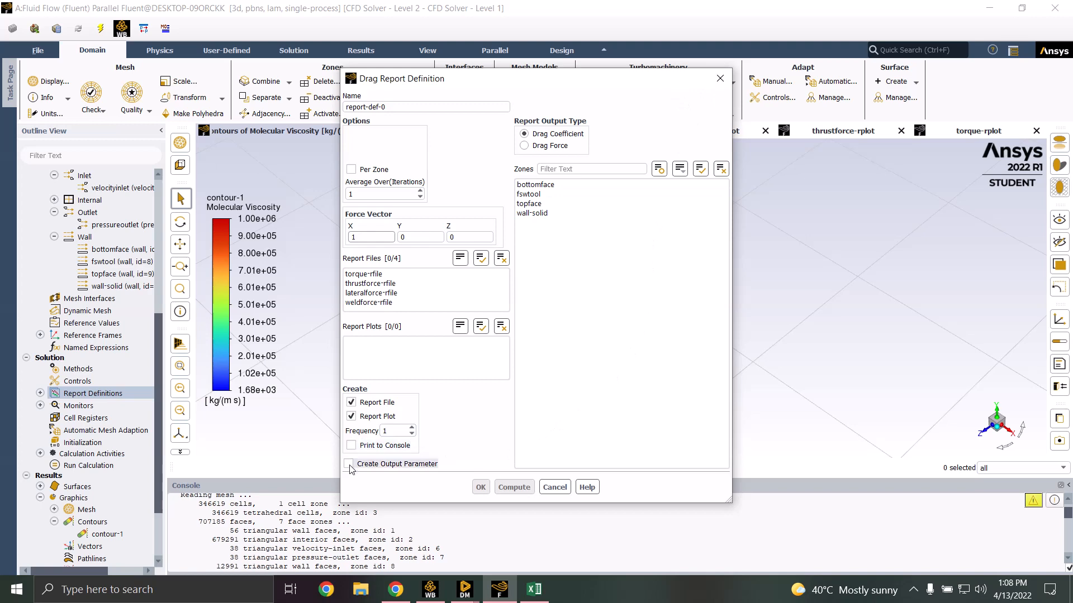
pyautogui.click(557, 488)
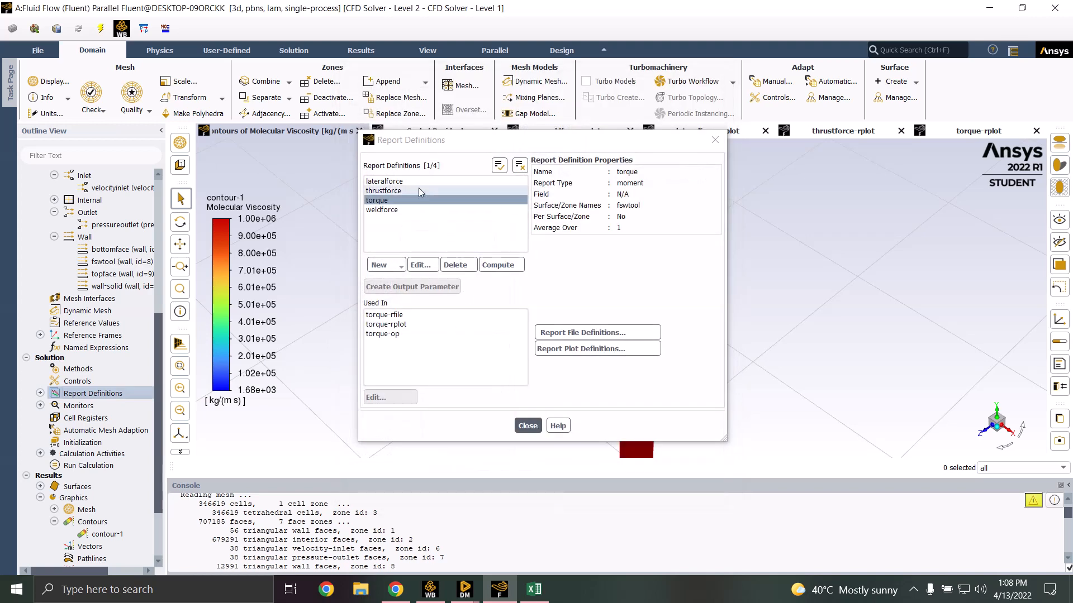
pyautogui.click(409, 200)
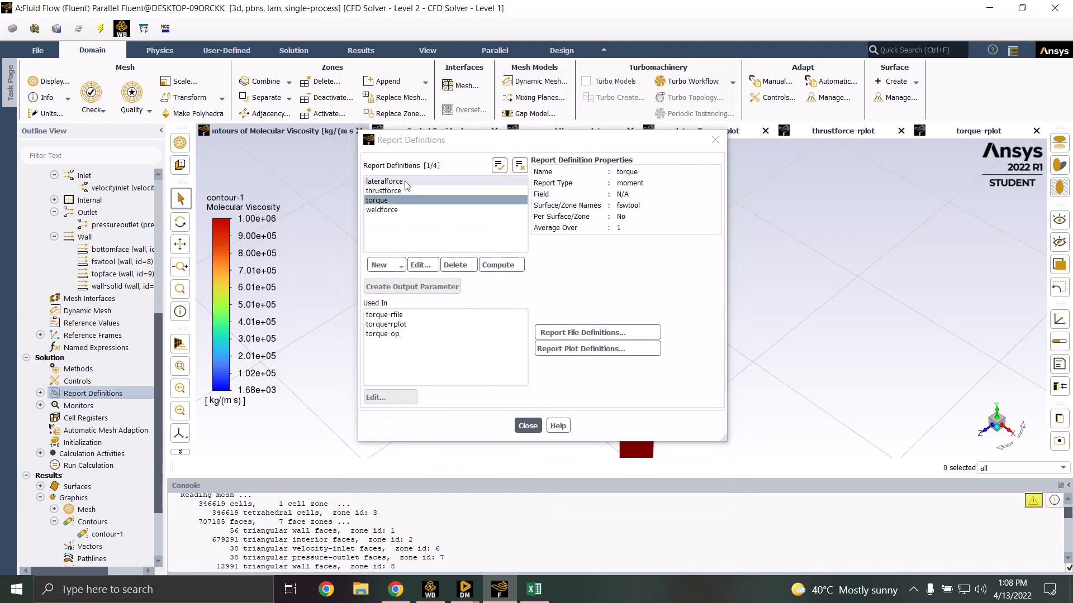
pyautogui.click(386, 182)
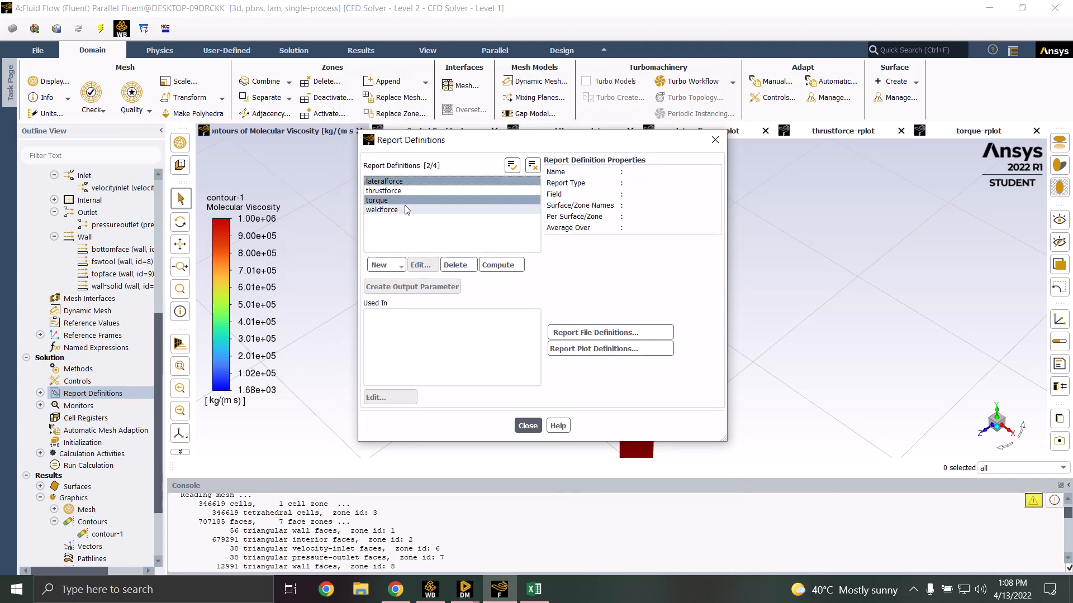
pyautogui.click(430, 200)
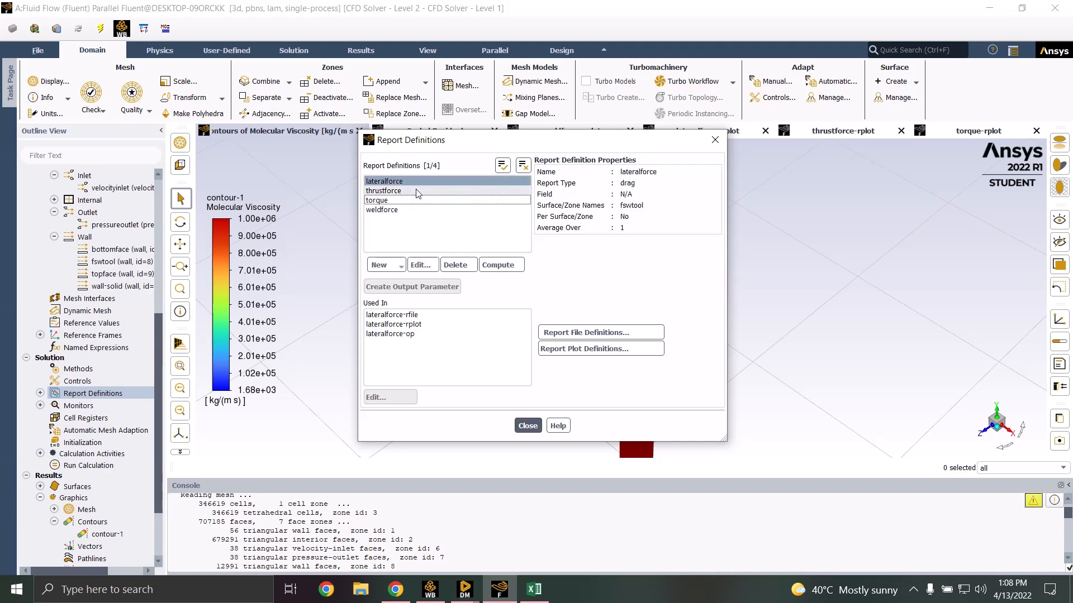
pyautogui.click(416, 192)
pyautogui.click(430, 179)
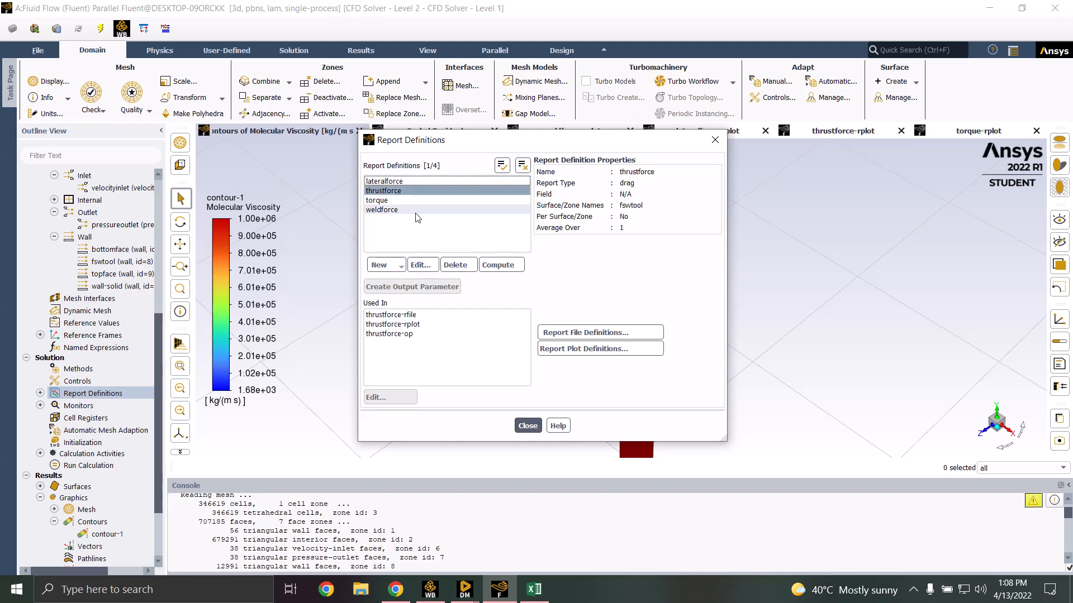
pyautogui.click(419, 200)
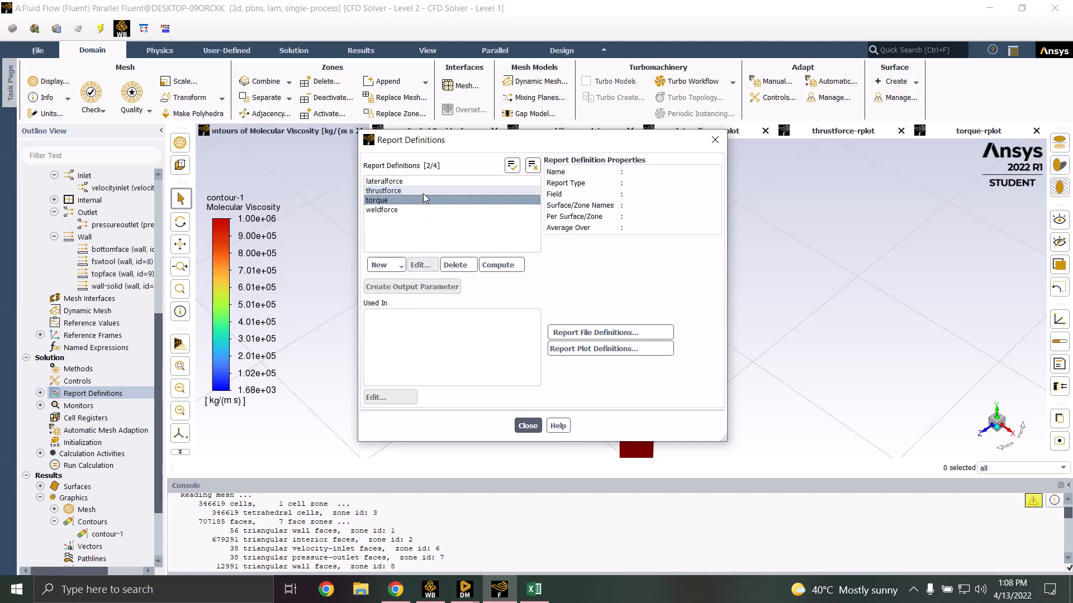
pyautogui.keyDown('ctrl'); pyautogui.click(425, 191); pyautogui.keyUp('ctrl')
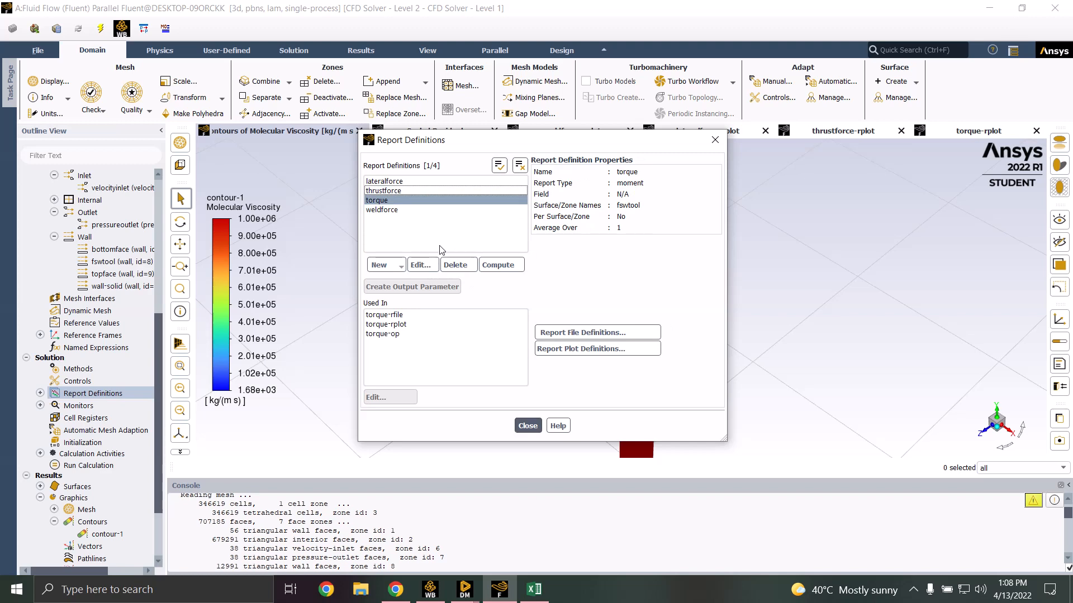
pyautogui.click(528, 426)
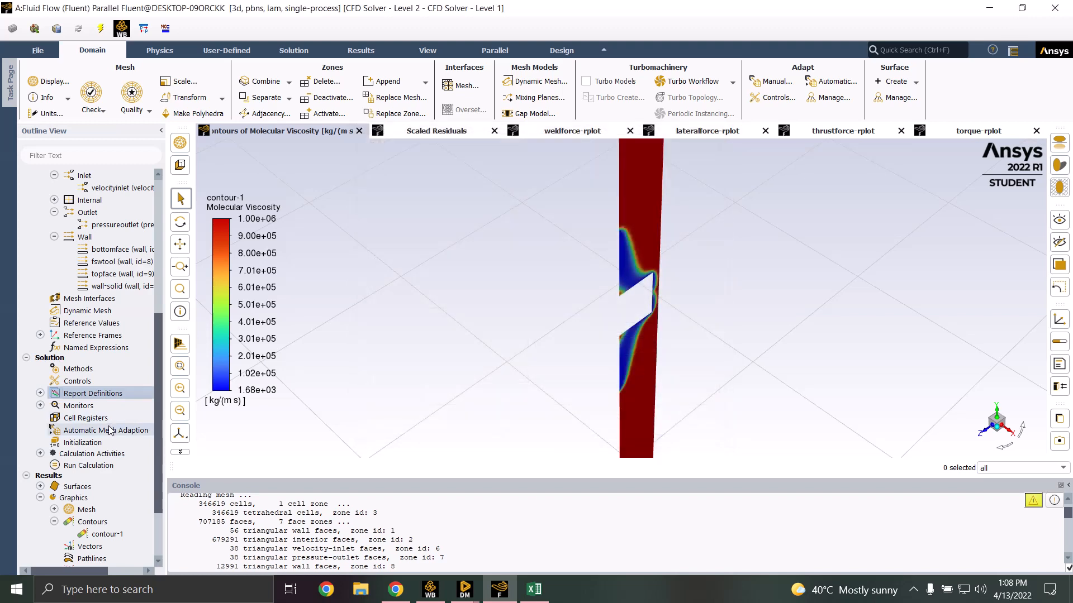
# Open initialization and the 2000-iteration Run Calculation, confirming convergence at iteration 385
pyautogui.click(91, 443)
pyautogui.doubleClick(91, 443)
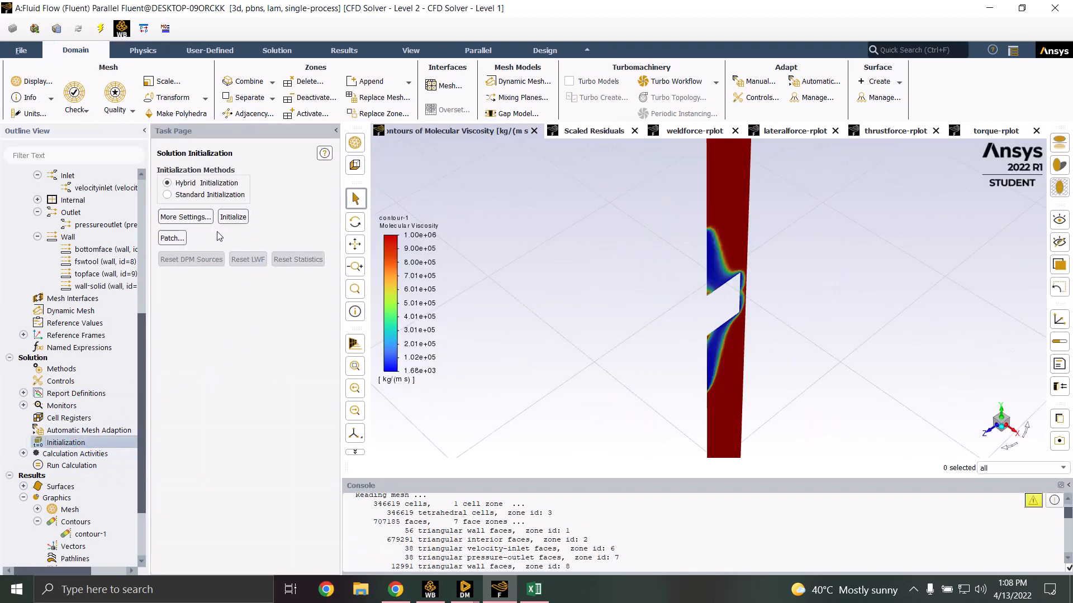
pyautogui.click(83, 468)
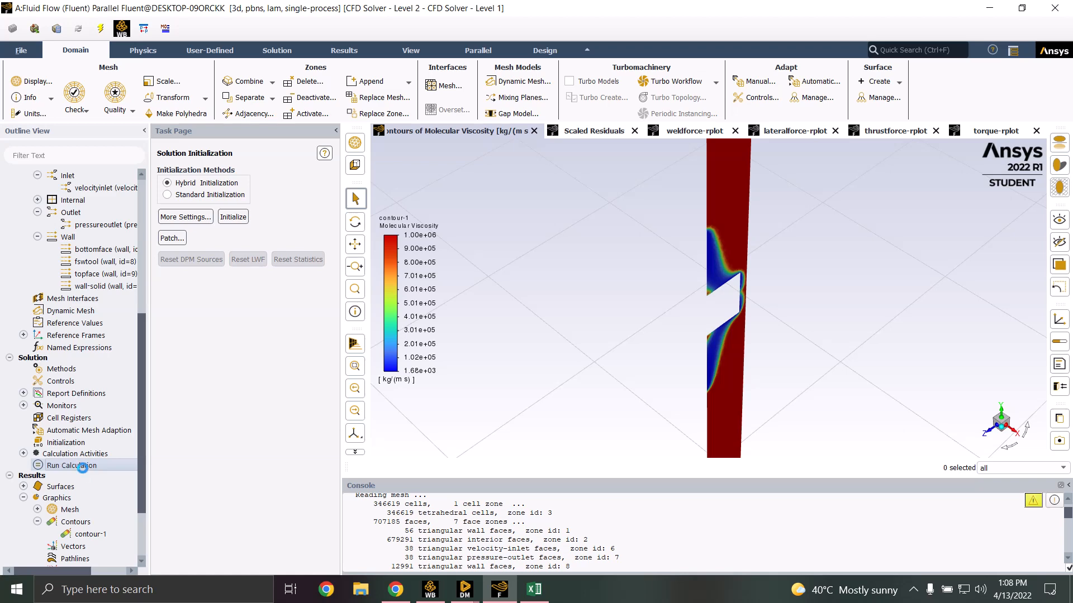
pyautogui.doubleClick(83, 466)
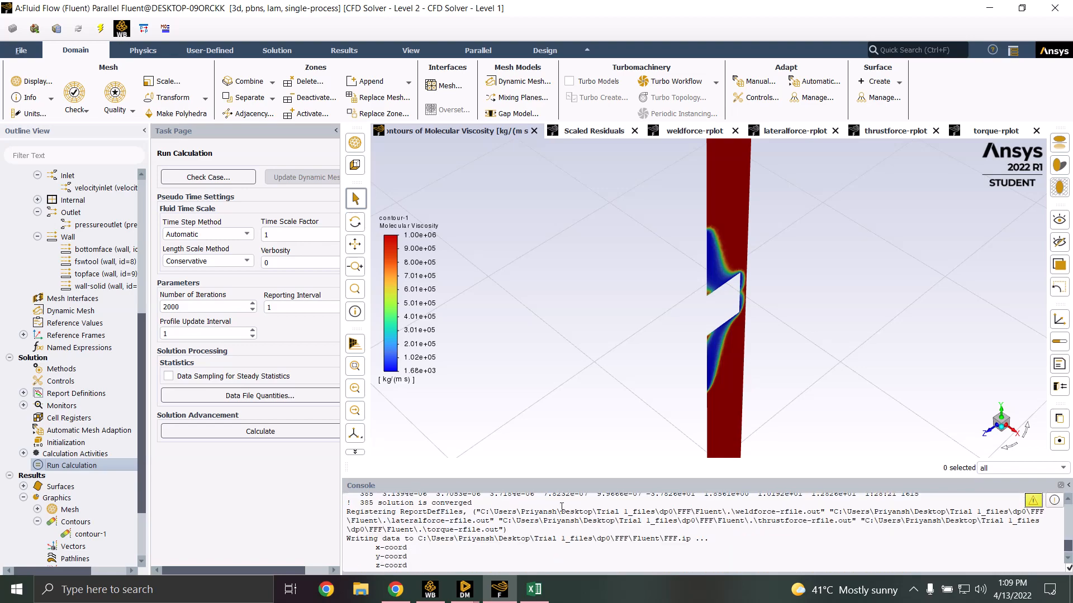
pyautogui.scroll(1, 561, 505)
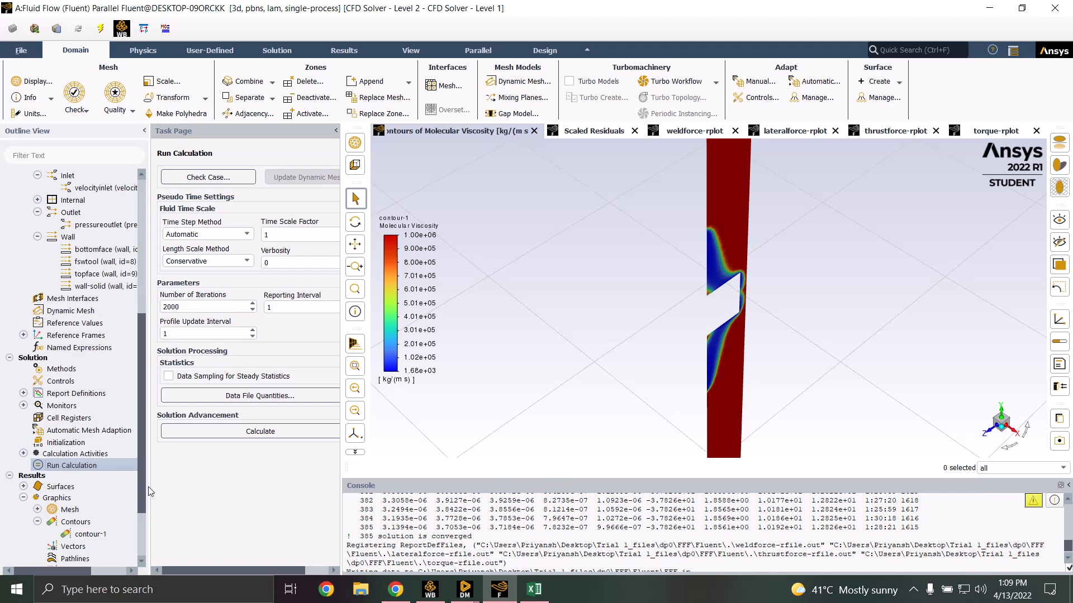
pyautogui.moveTo(145, 488); pyautogui.dragTo(142, 505)
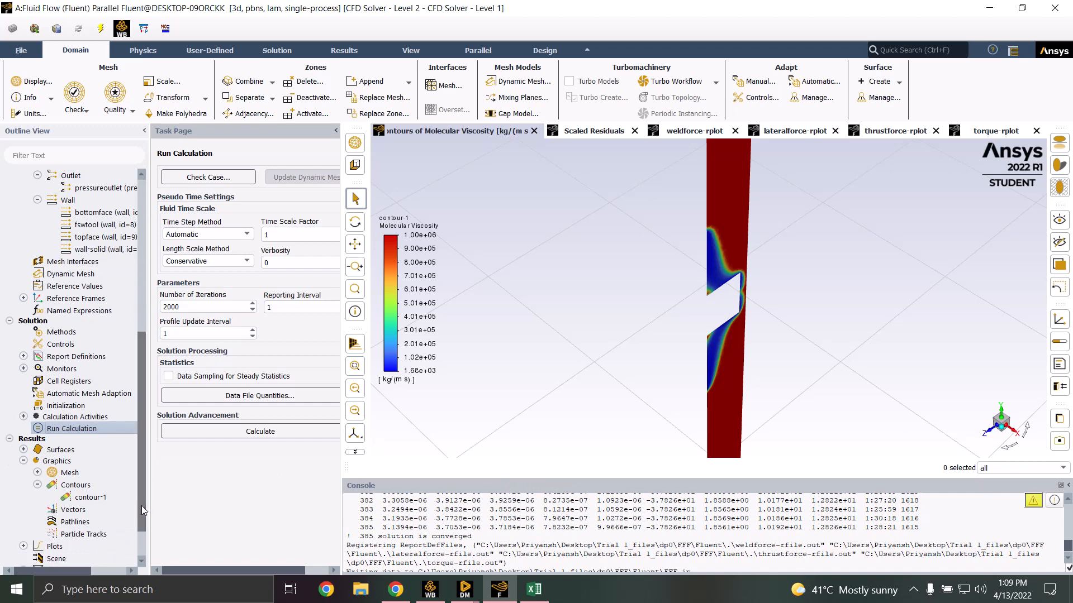
pyautogui.click(97, 499)
# Reopen contour-1, reselect weld-transverse-section as its surface, and bring up the New Surface choices
pyautogui.doubleClick(98, 498)
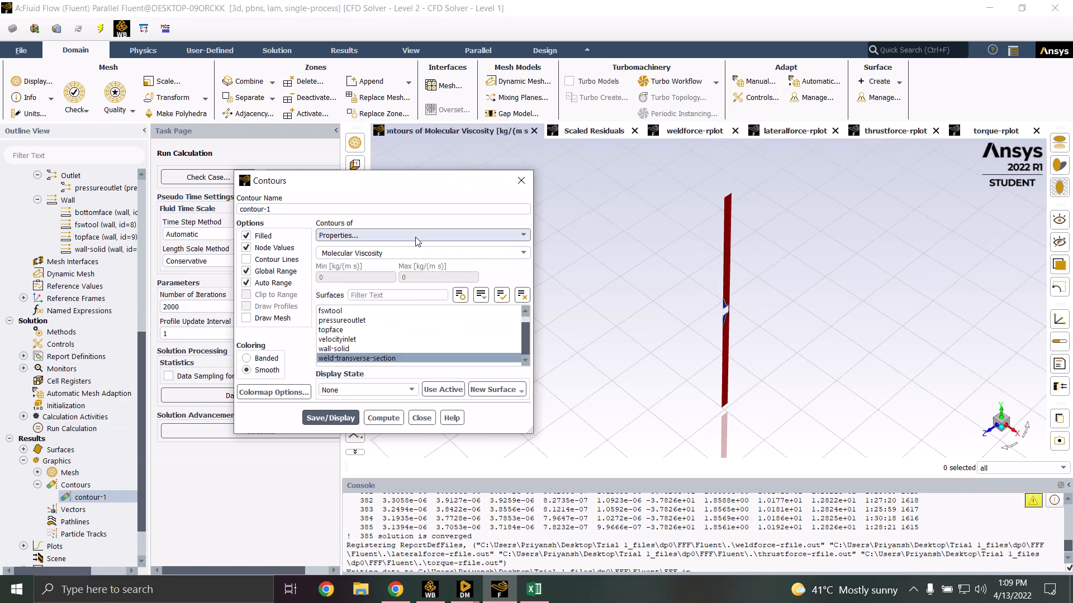
pyautogui.click(383, 360)
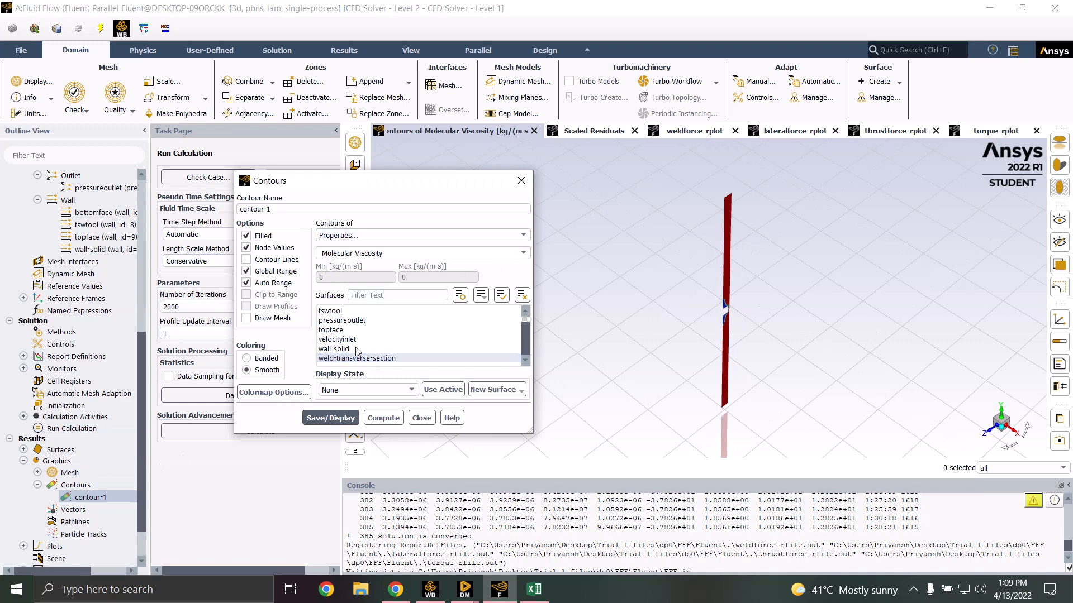
pyautogui.click(356, 355)
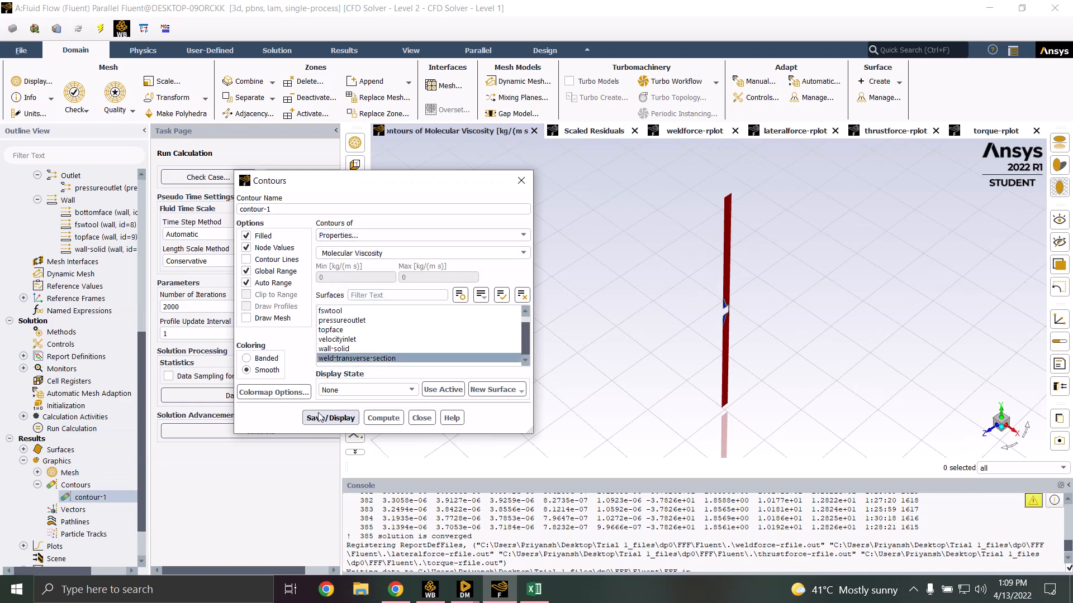
pyautogui.click(502, 390)
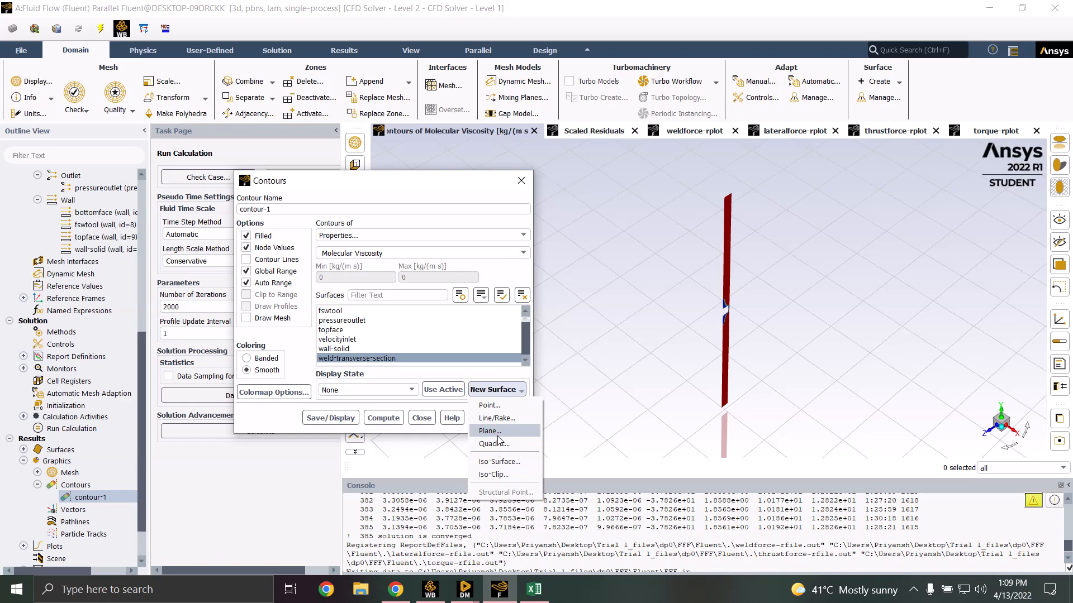
# Set up a Point and Normal plane with X and Z at 0, then close it uncreated
pyautogui.click(489, 431)
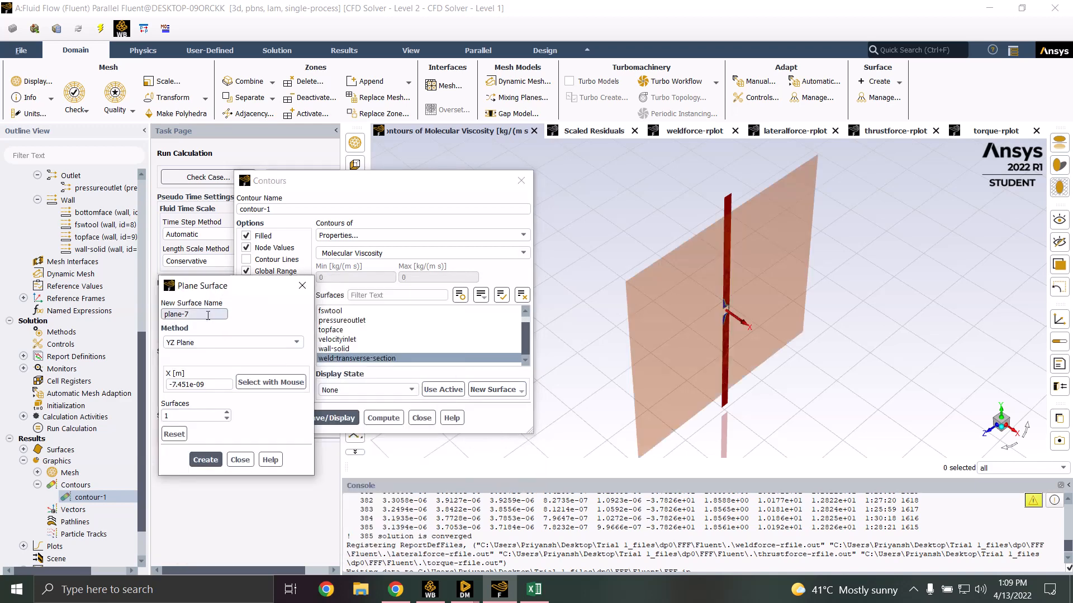
pyautogui.click(218, 342)
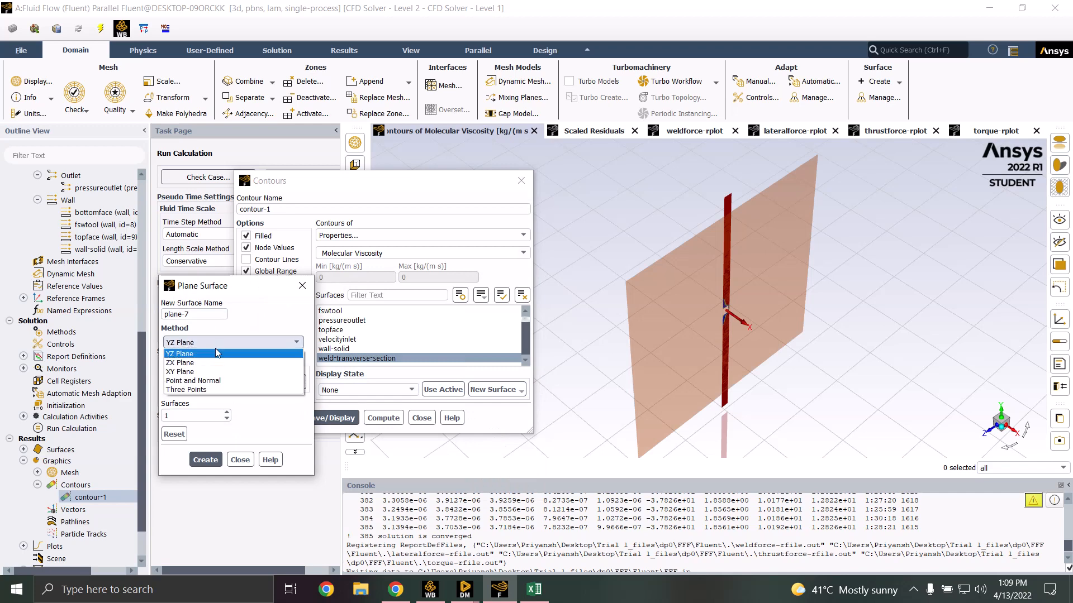
pyautogui.click(218, 381)
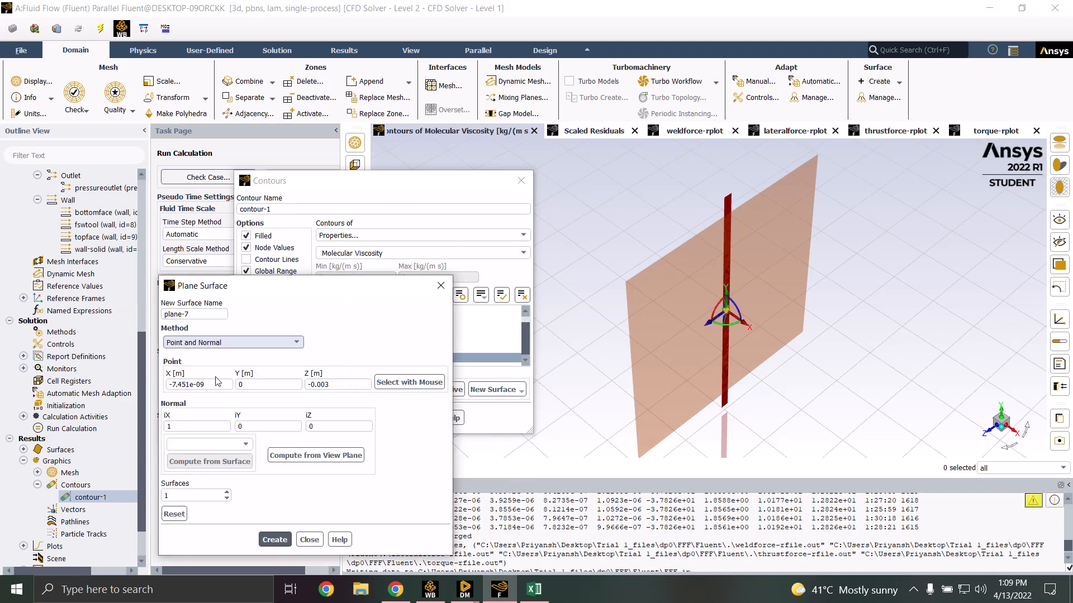
pyautogui.moveTo(218, 381); pyautogui.dragTo(174, 385)
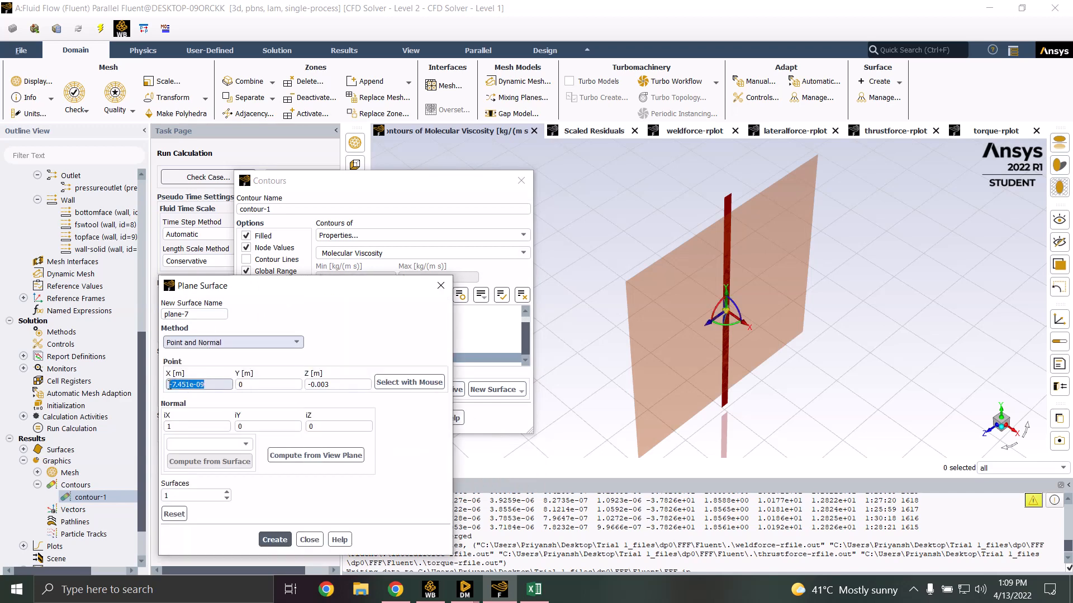
pyautogui.write('0')
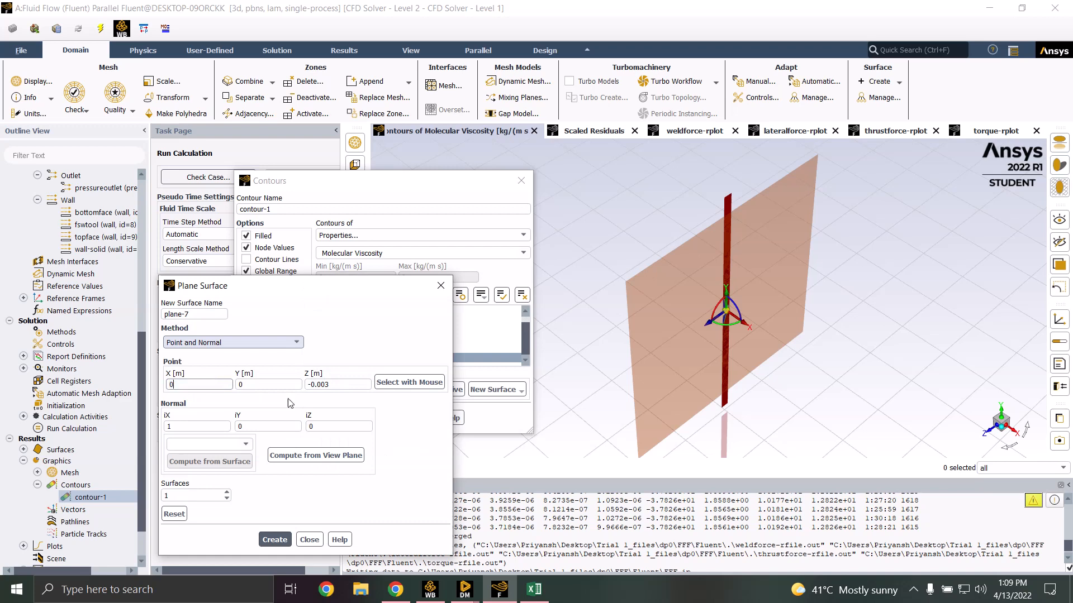
pyautogui.moveTo(344, 385); pyautogui.dragTo(306, 385)
pyautogui.write('0')
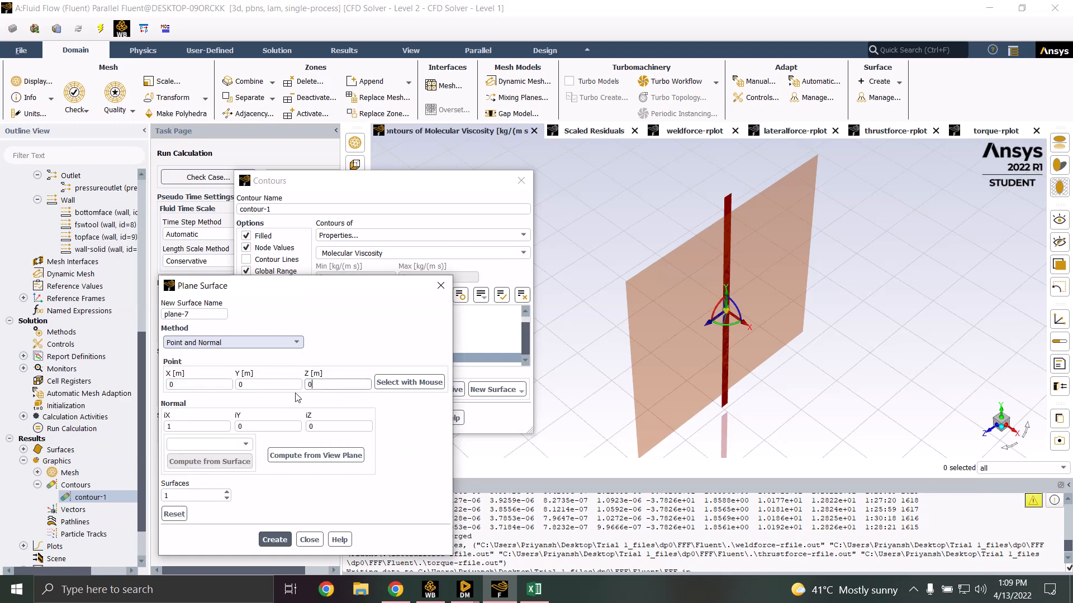
pyautogui.click(309, 540)
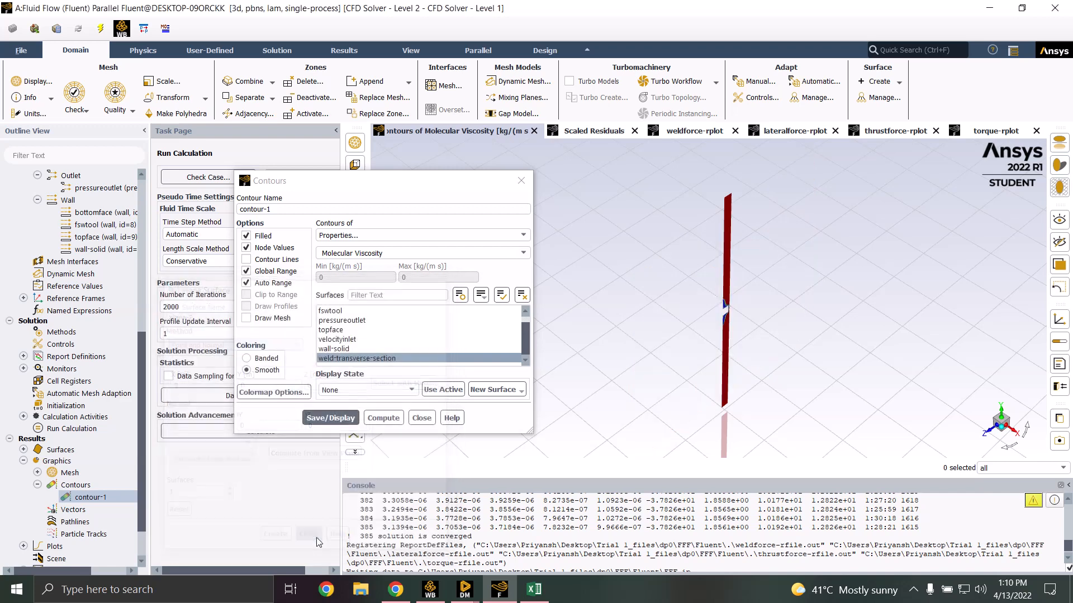
# Compute and display a static temperature contour on weld-transverse-section
pyautogui.click(354, 360)
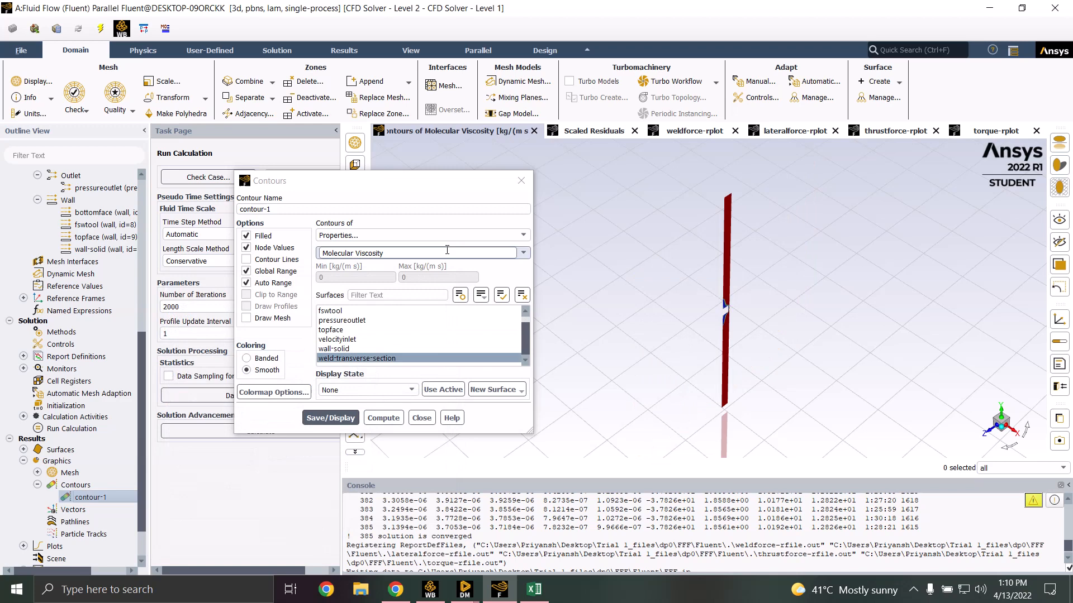
pyautogui.click(413, 234)
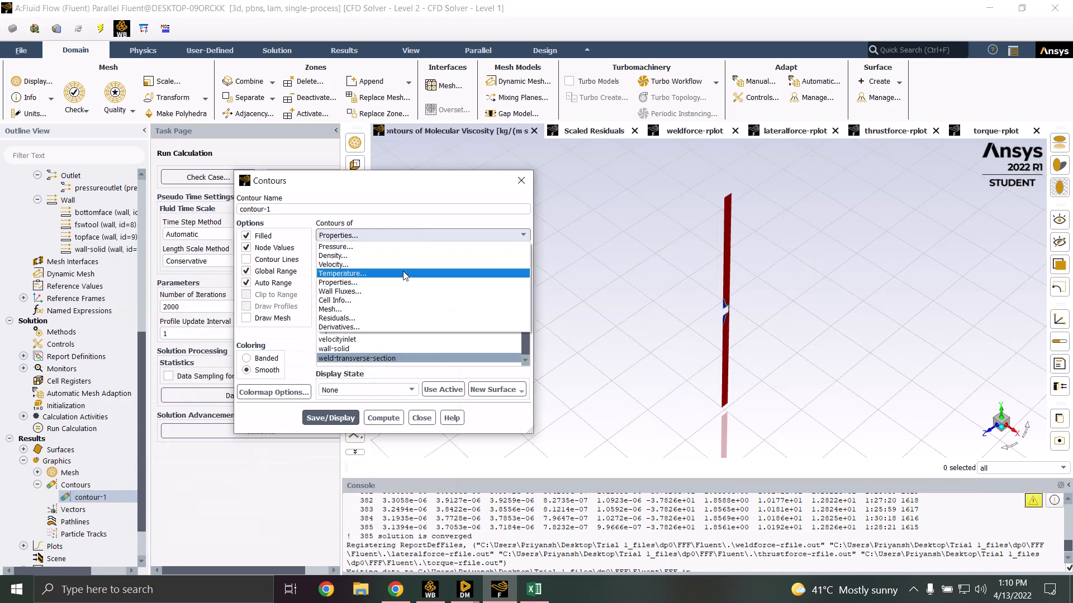
pyautogui.click(404, 278)
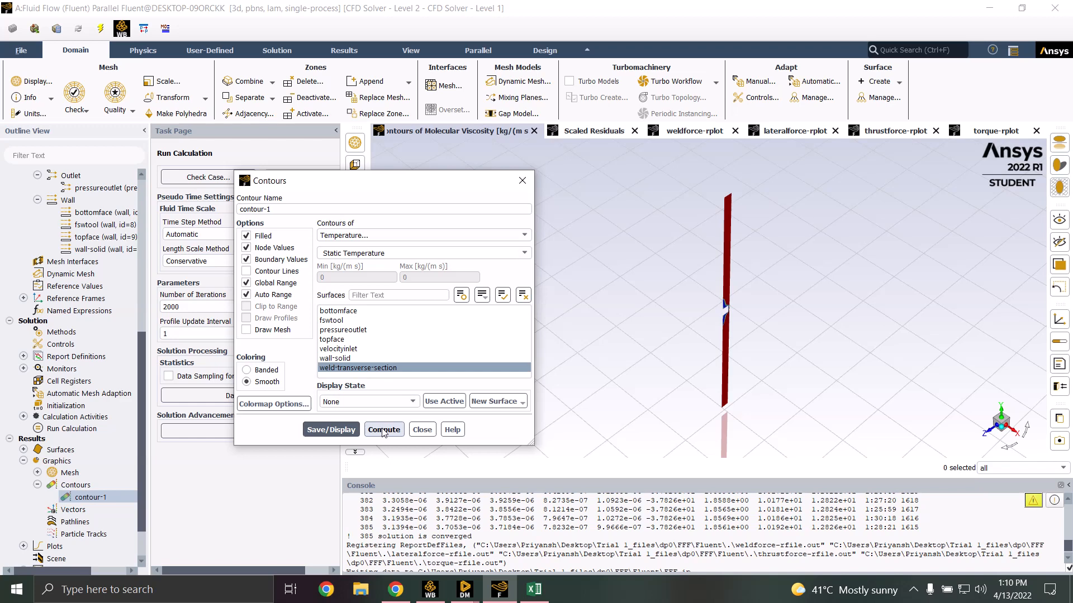
pyautogui.click(383, 430)
pyautogui.click(343, 429)
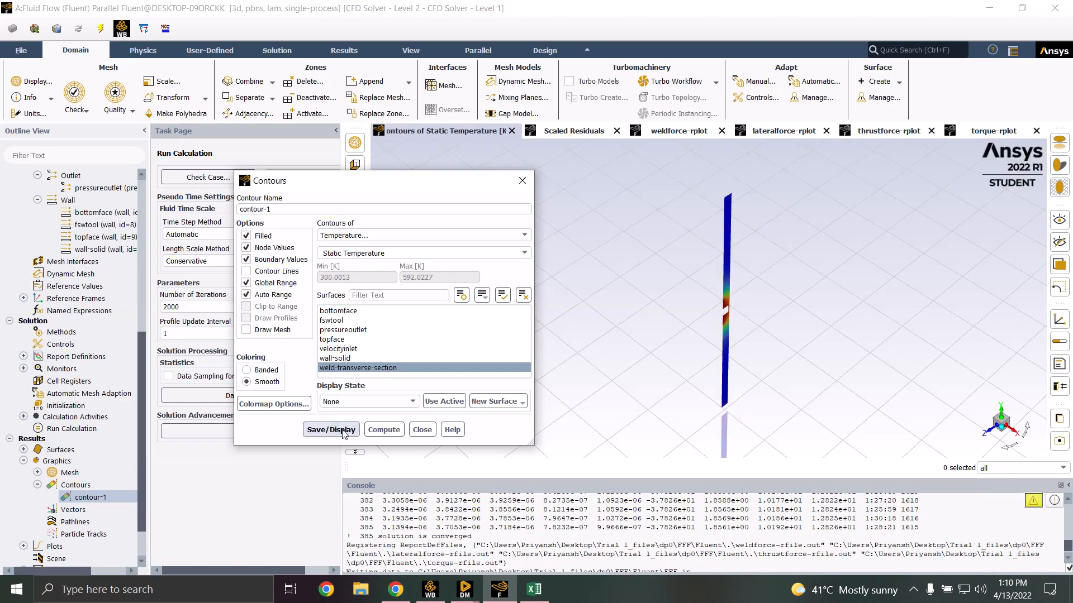
pyautogui.scroll(3, 710, 335)
pyautogui.scroll(6, 713, 327)
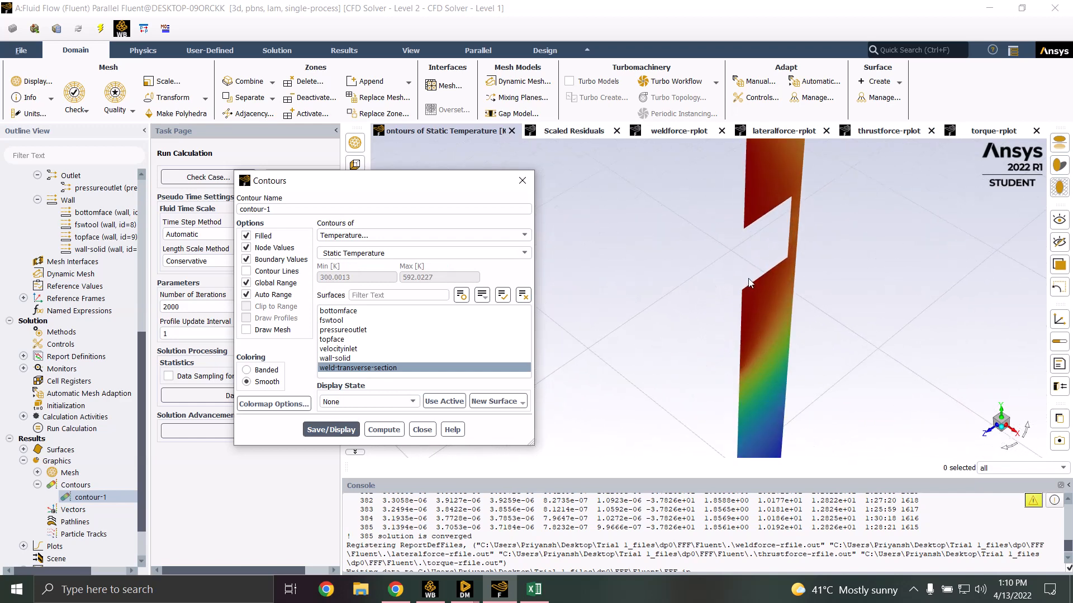
# Switch the contour to Properties > Molecular Viscosity, compute and display it, then close the dialog
pyautogui.click(424, 236)
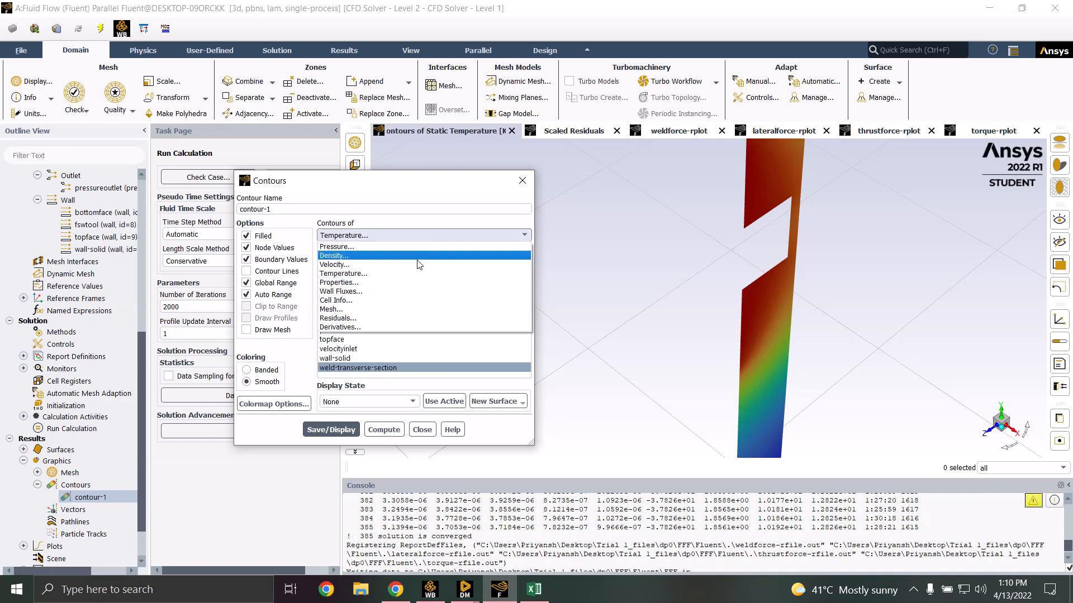
pyautogui.click(413, 282)
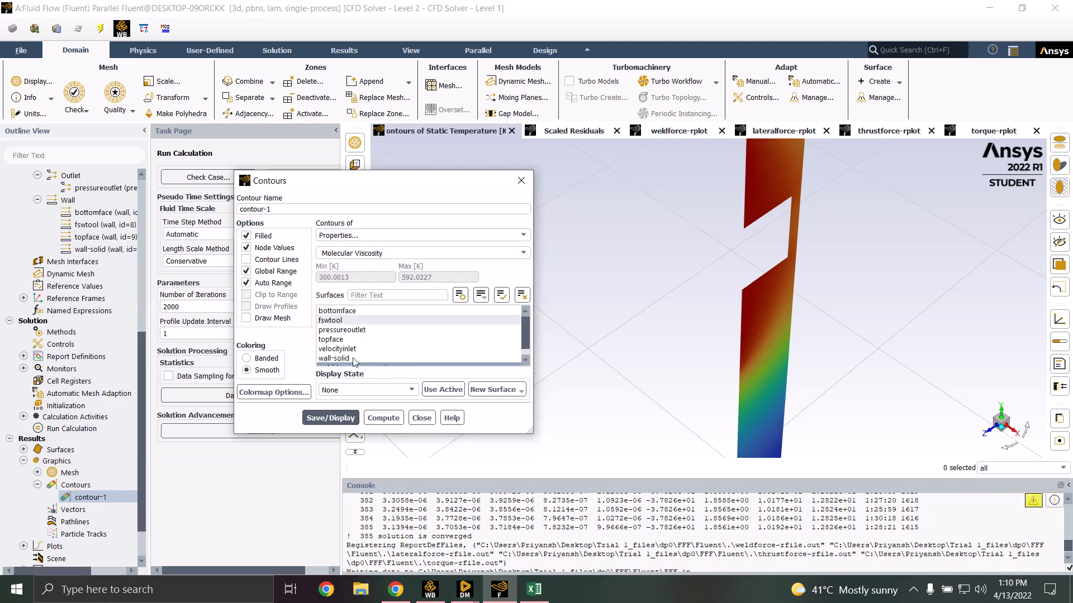
pyautogui.click(383, 418)
pyautogui.click(347, 420)
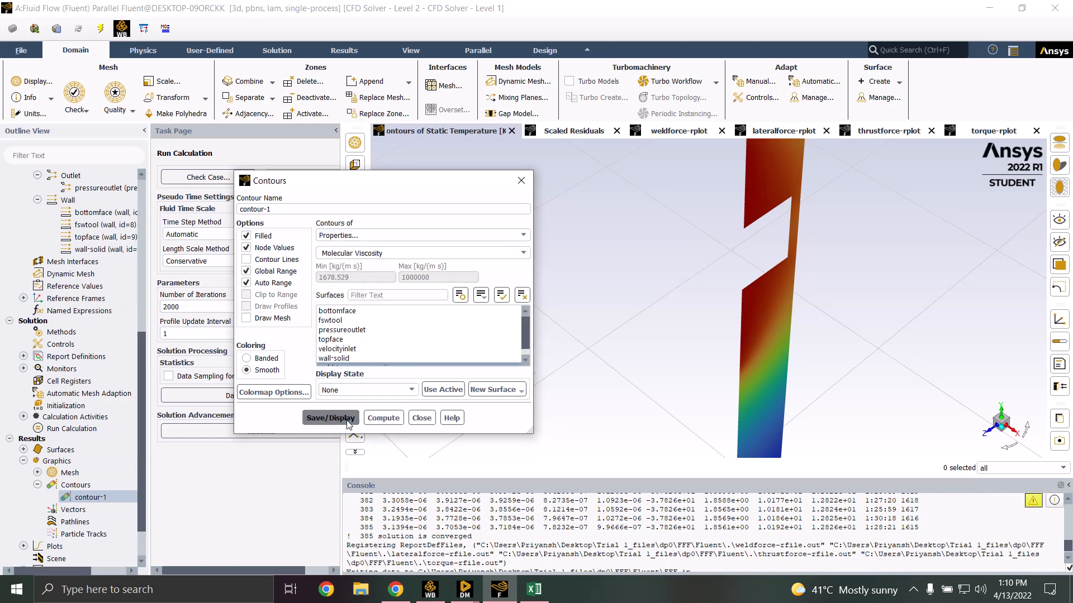
pyautogui.scroll(-5, 784, 265)
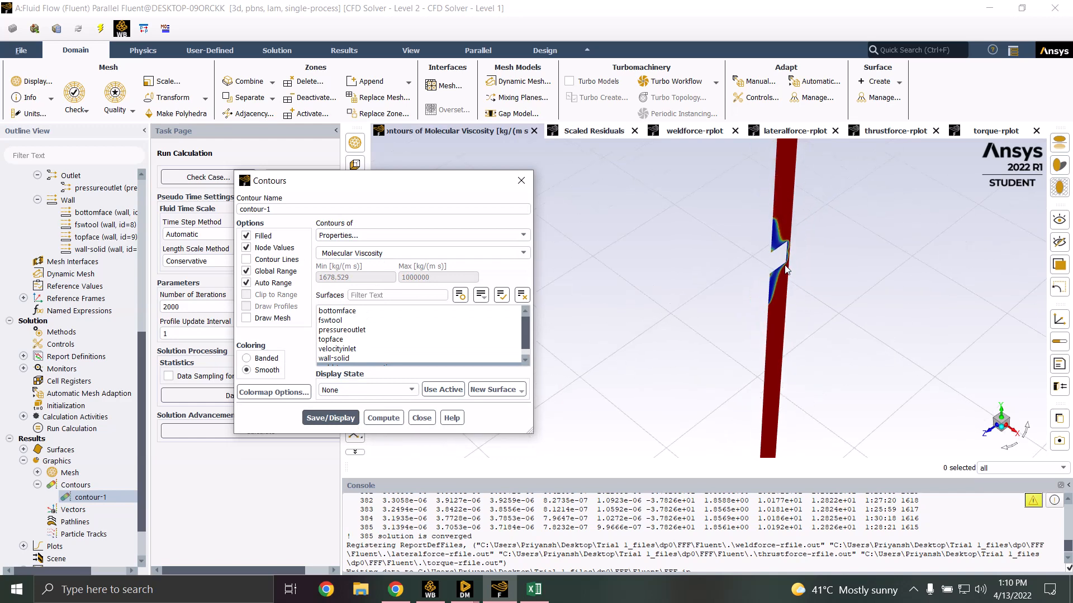
pyautogui.scroll(-2, 785, 269)
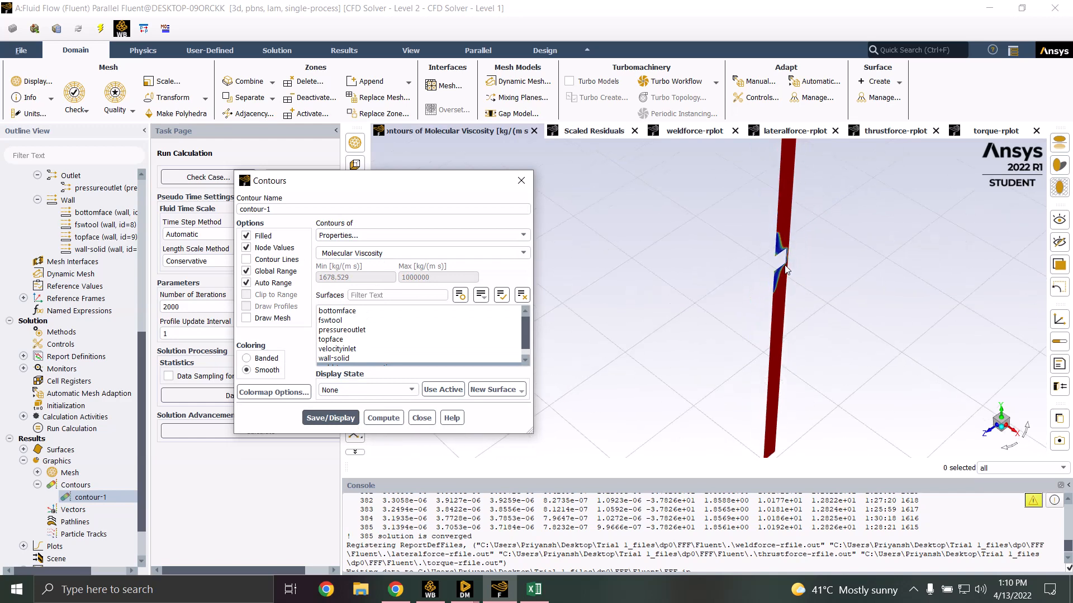
pyautogui.click(421, 418)
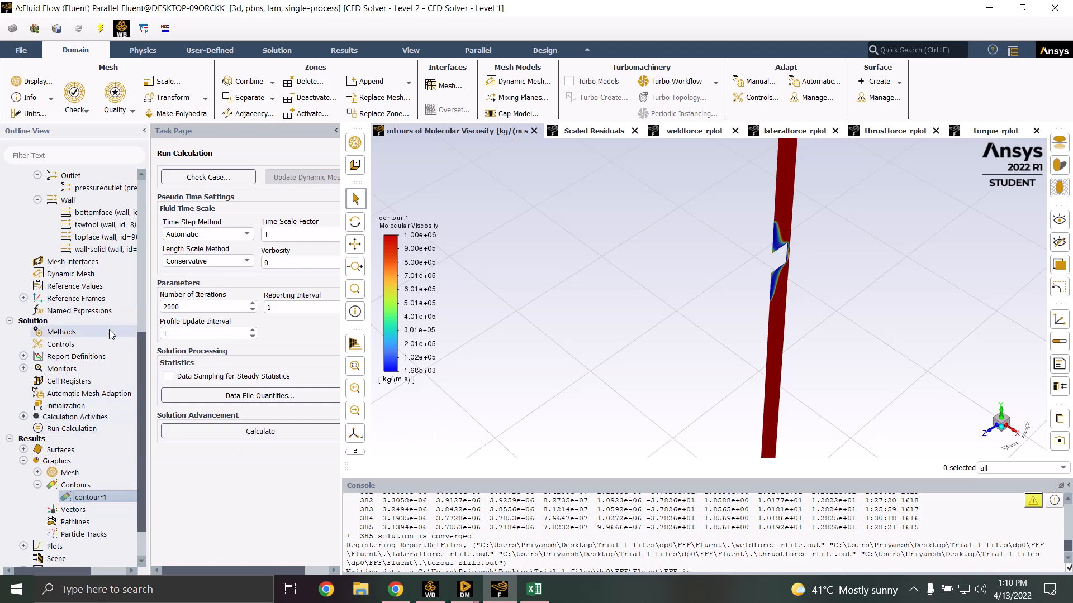
# Compute the torque report definition, giving a fswtool moment of -37.826485 N m
pyautogui.click(23, 356)
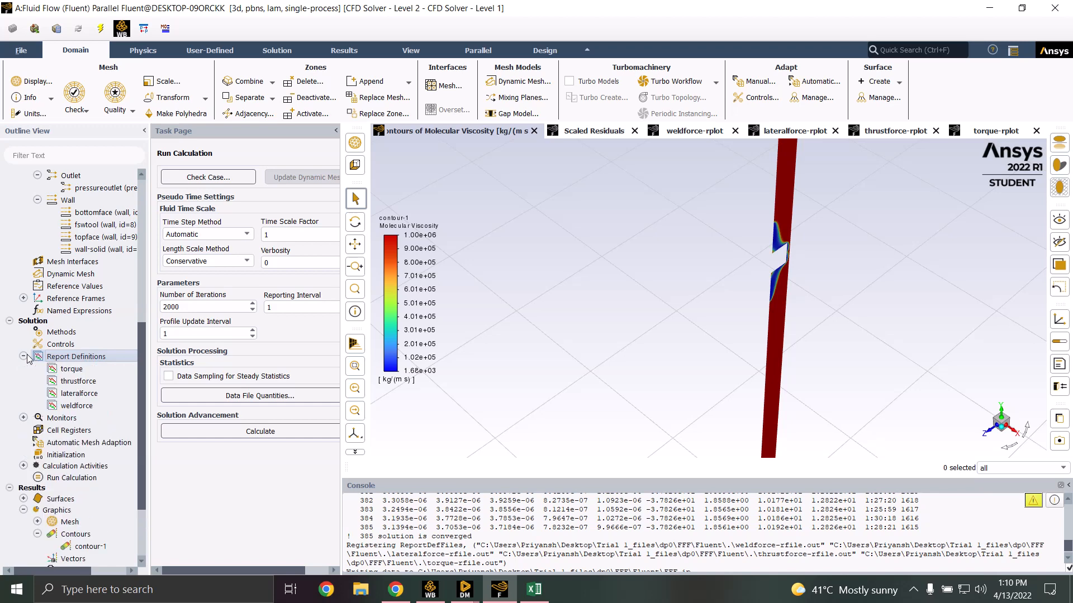
pyautogui.doubleClick(72, 369)
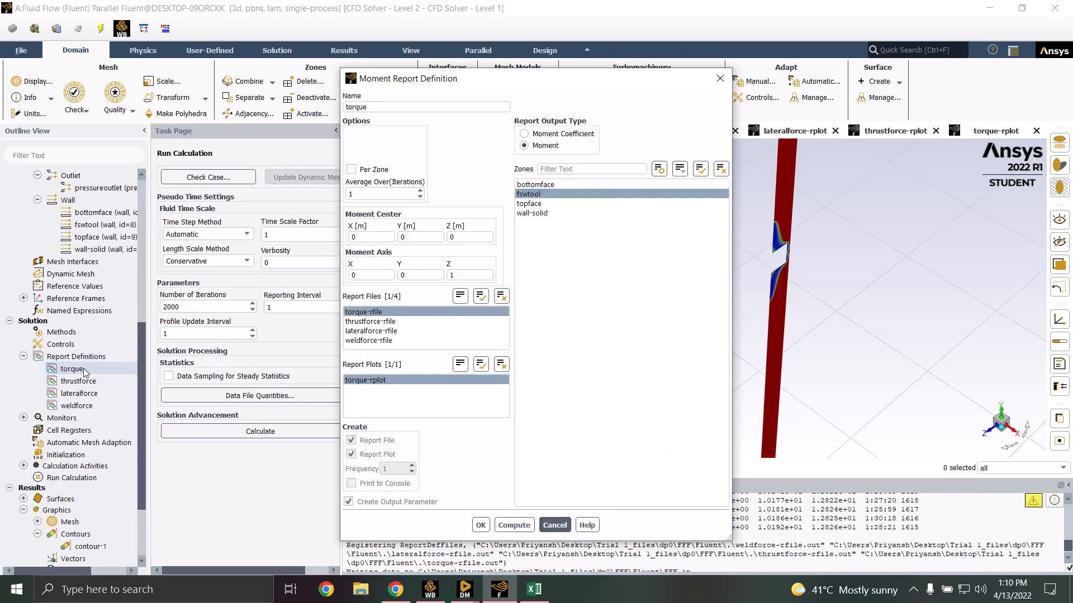
pyautogui.click(524, 525)
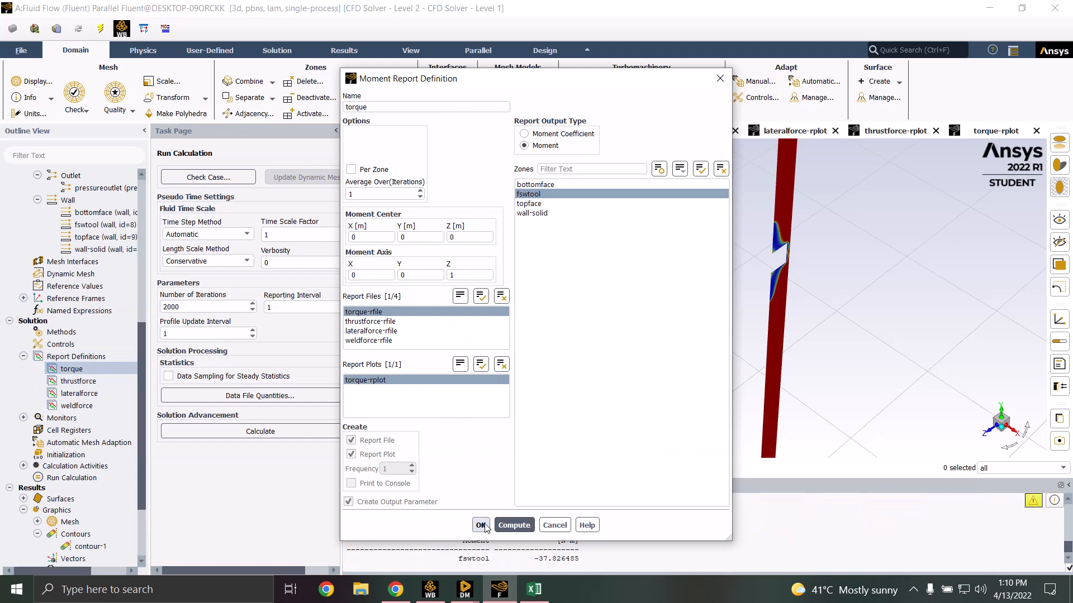
pyautogui.click(481, 525)
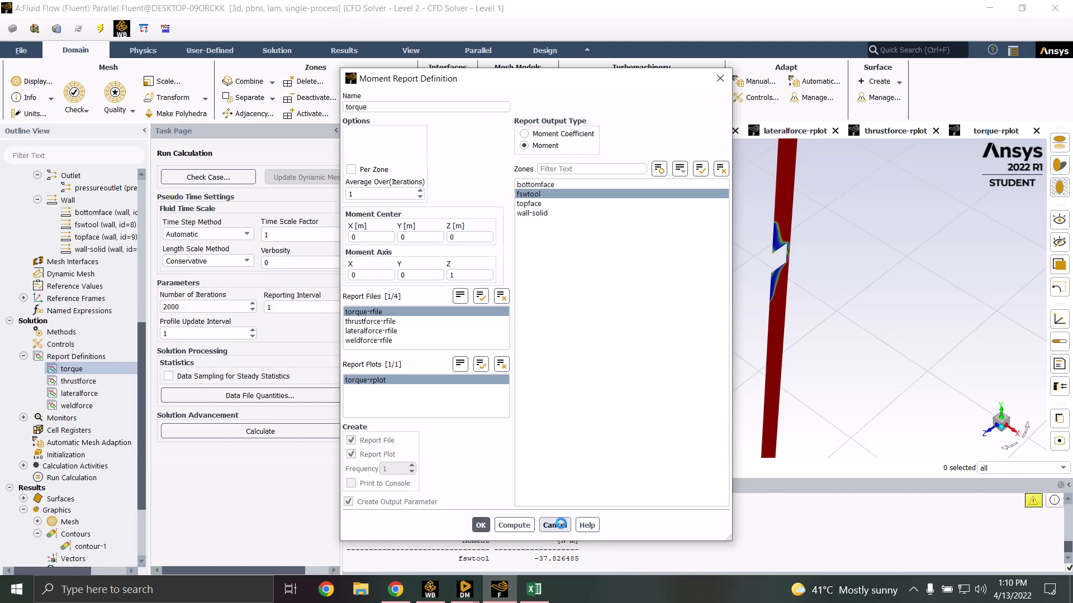
pyautogui.moveTo(596, 541); pyautogui.dragTo(504, 549)
pyautogui.click(599, 537)
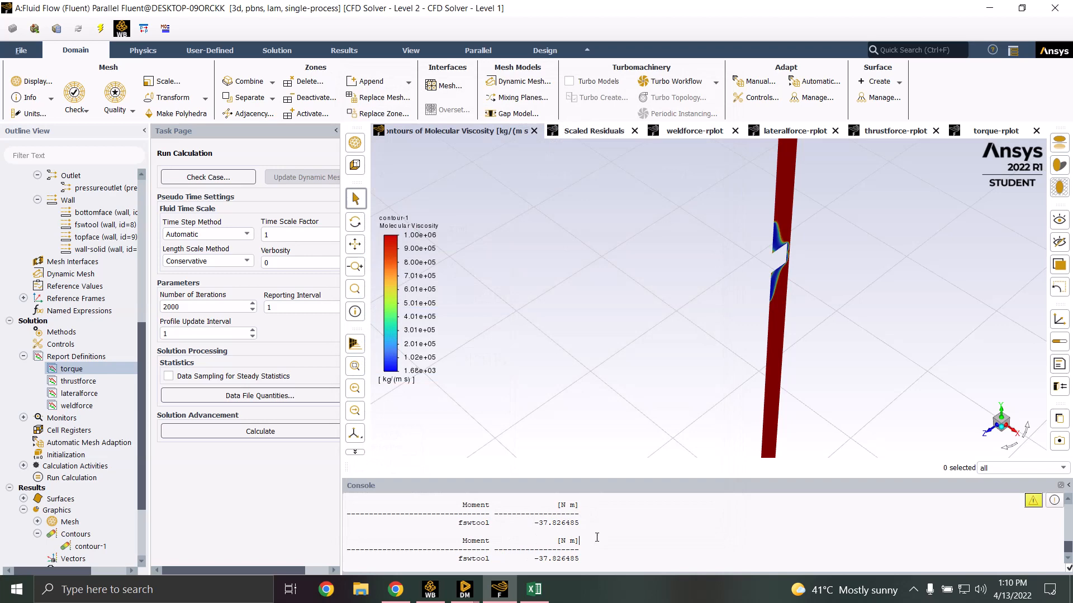
pyautogui.scroll(-1, 576, 543)
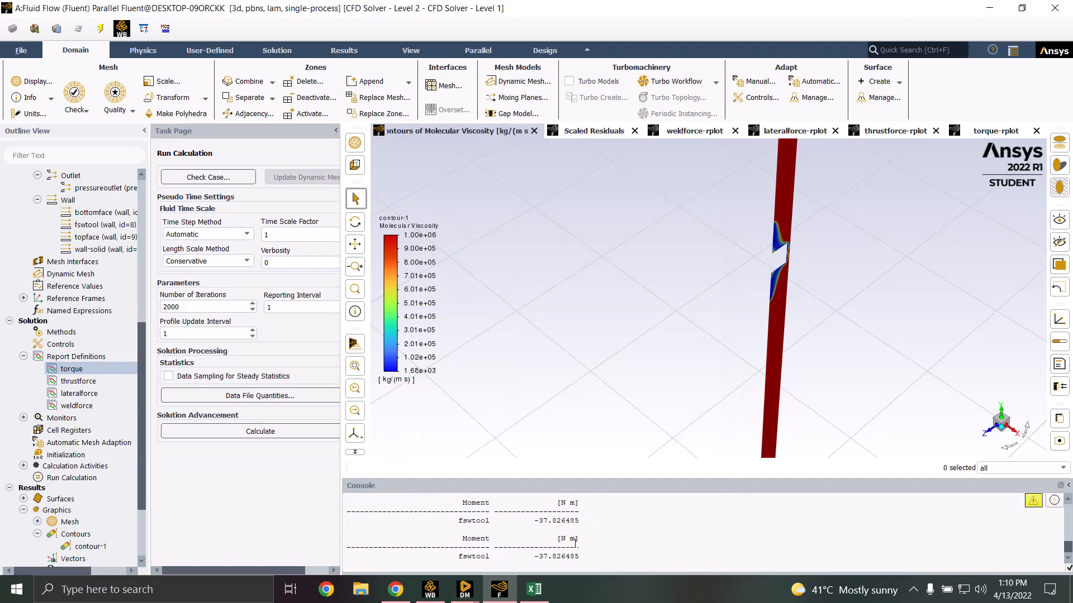
# Record 385 iterations for the 0.3 cell size in Excel cell C2, then minimise Excel
pyautogui.click(533, 589)
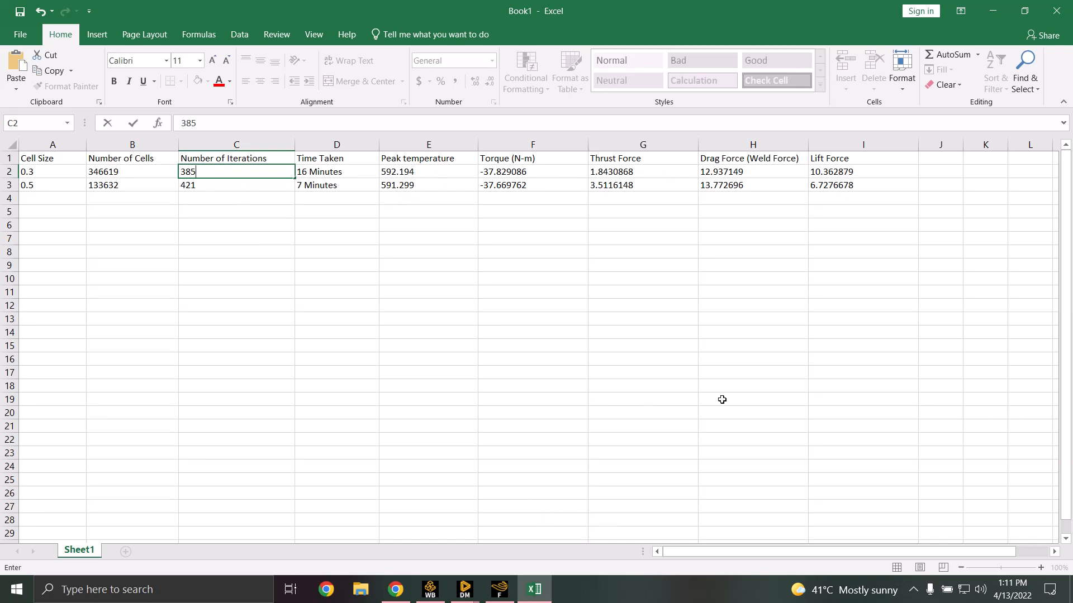
pyautogui.click(994, 14)
# Minimise the Fluent, Workbench, Meshing and DesignModeler windows, then show the hidden tray apps
pyautogui.click(994, 12)
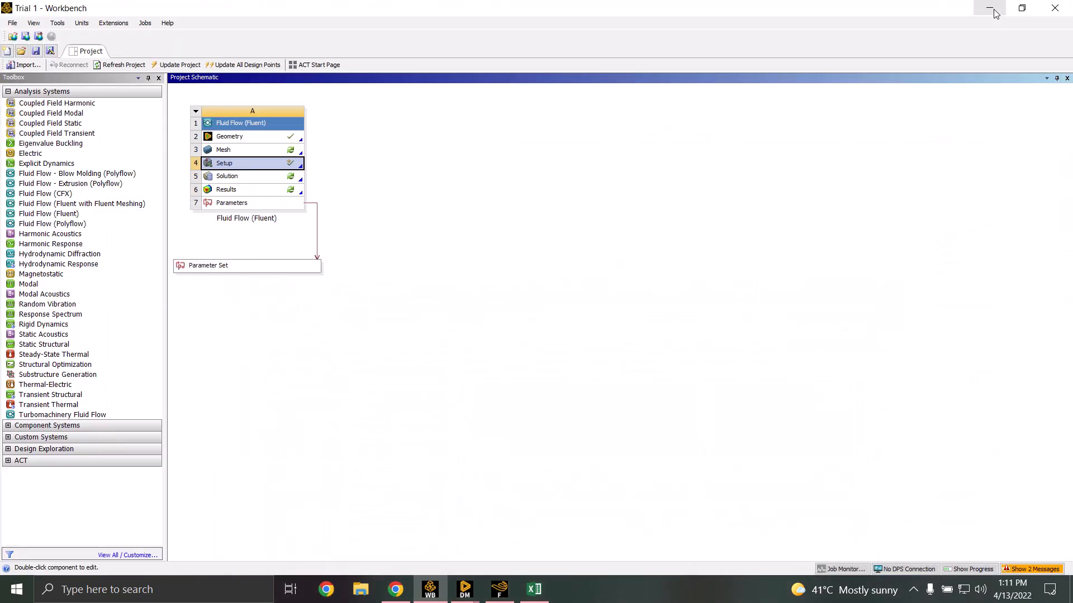
pyautogui.click(983, 11)
pyautogui.click(1013, 11)
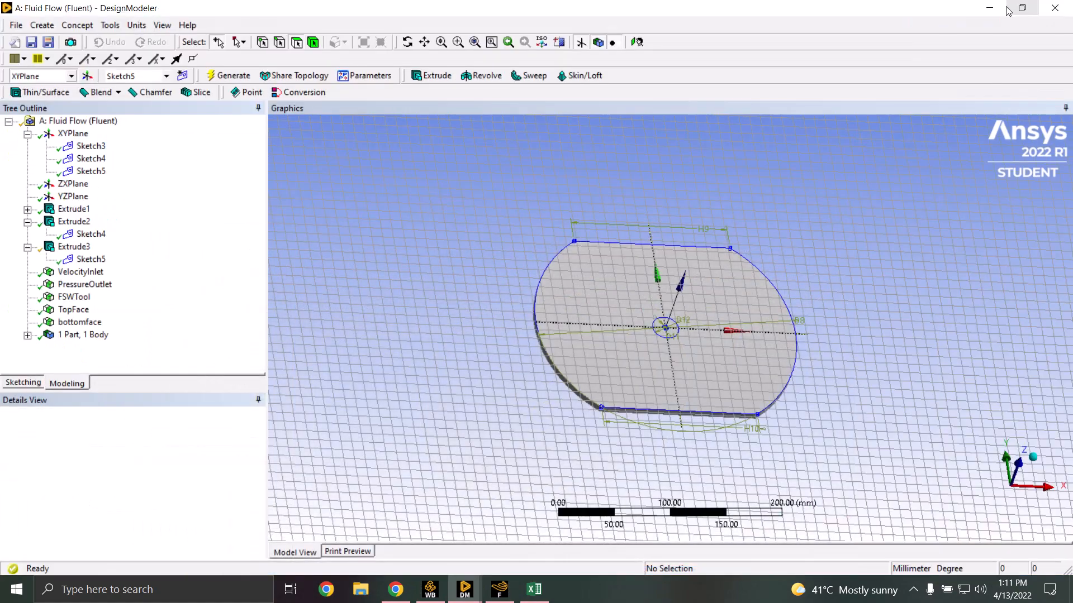
pyautogui.click(1006, 6)
pyautogui.click(825, 120)
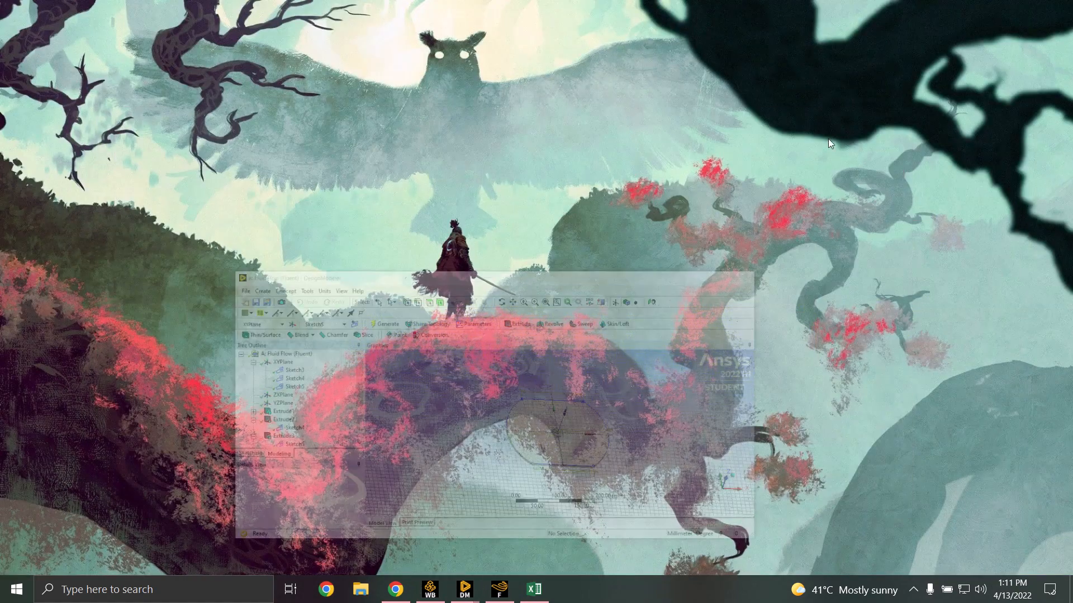
pyautogui.click(914, 589)
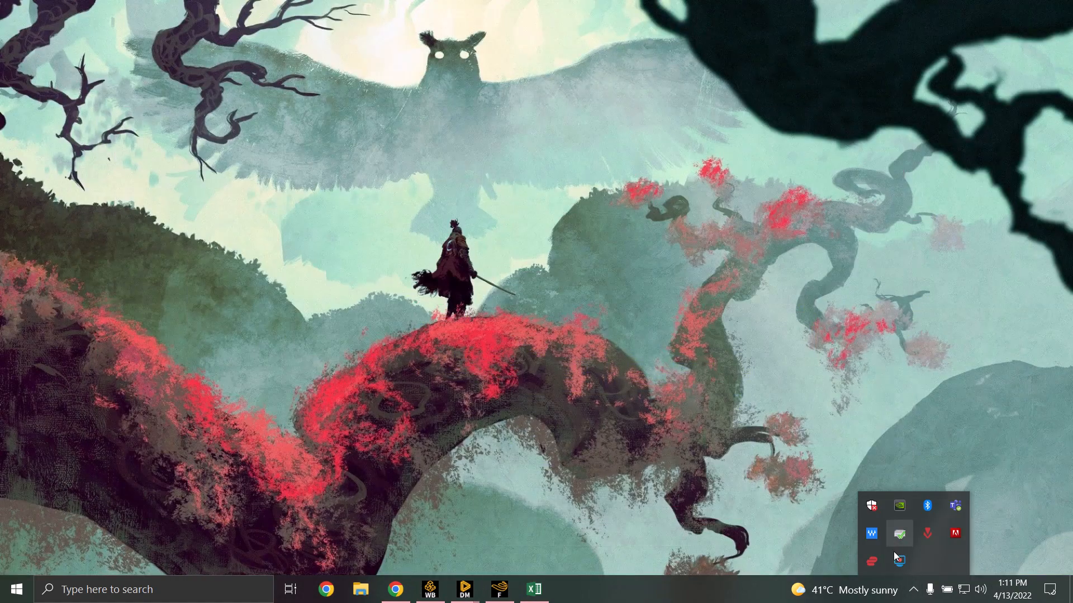